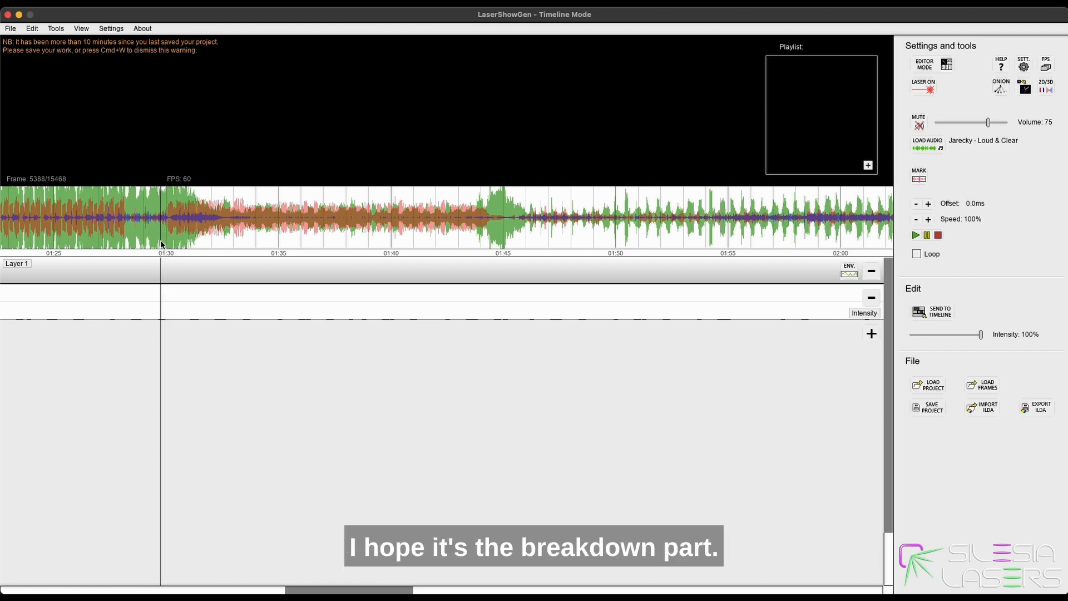
Examine the song's breakdown section on the timeline waveform, between about 01:30 and 01:45.
scroll(161, 243, up, 4)
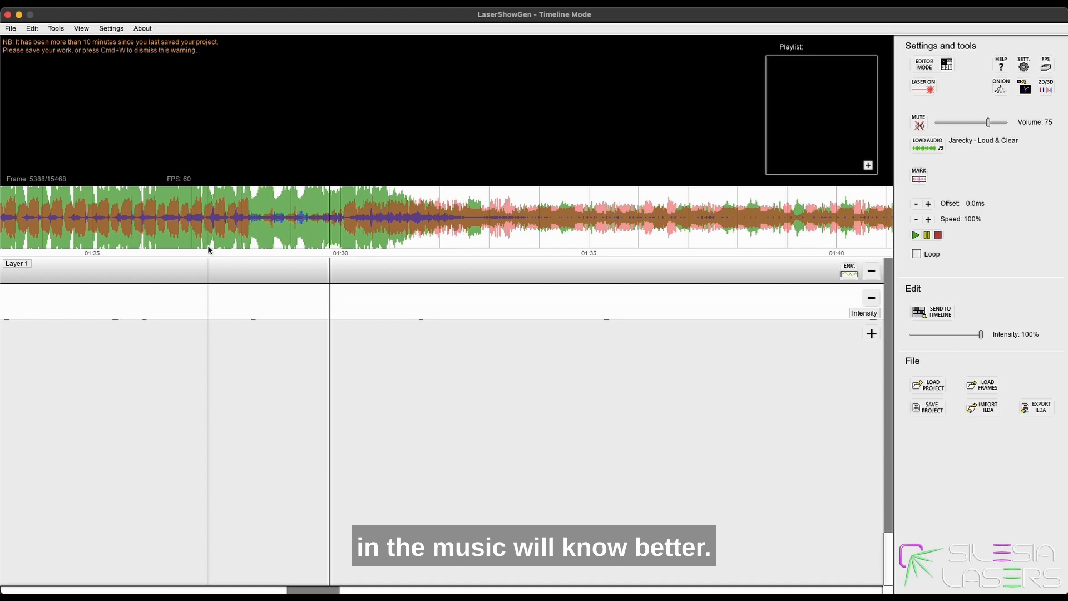
click(346, 234)
scroll(376, 232, down, 3)
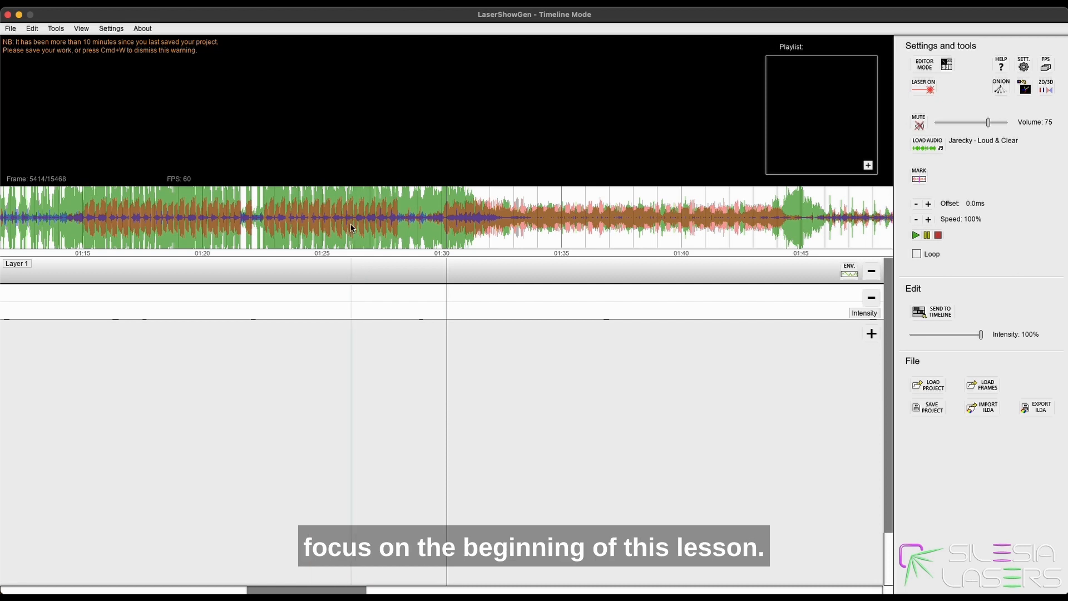
scroll(352, 228, up, 1)
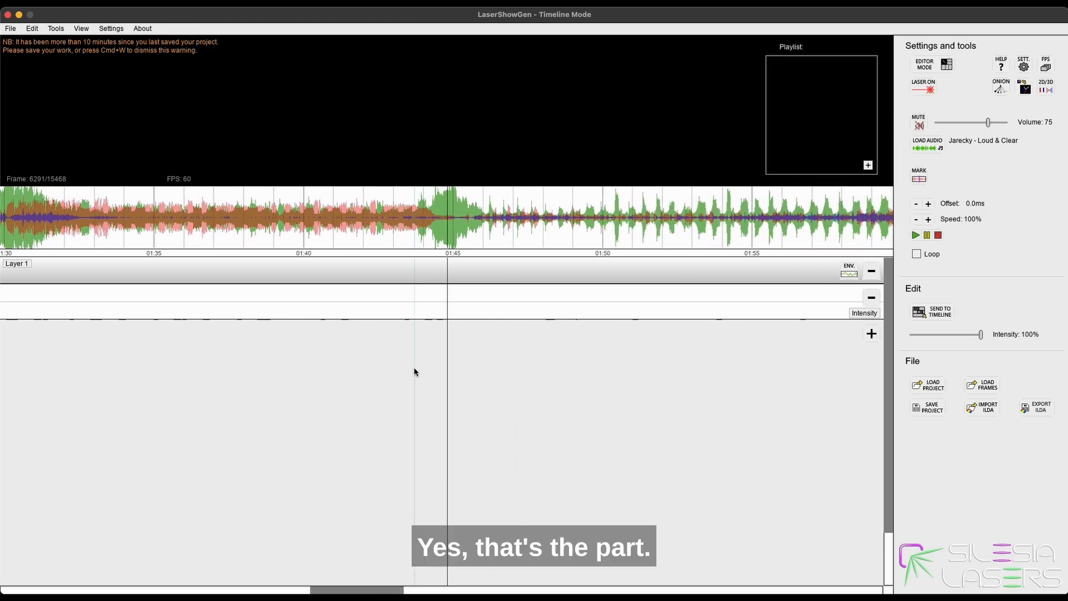
scroll(414, 372, down, 2)
click(157, 241)
scroll(158, 241, up, 3)
scroll(161, 240, up, 2)
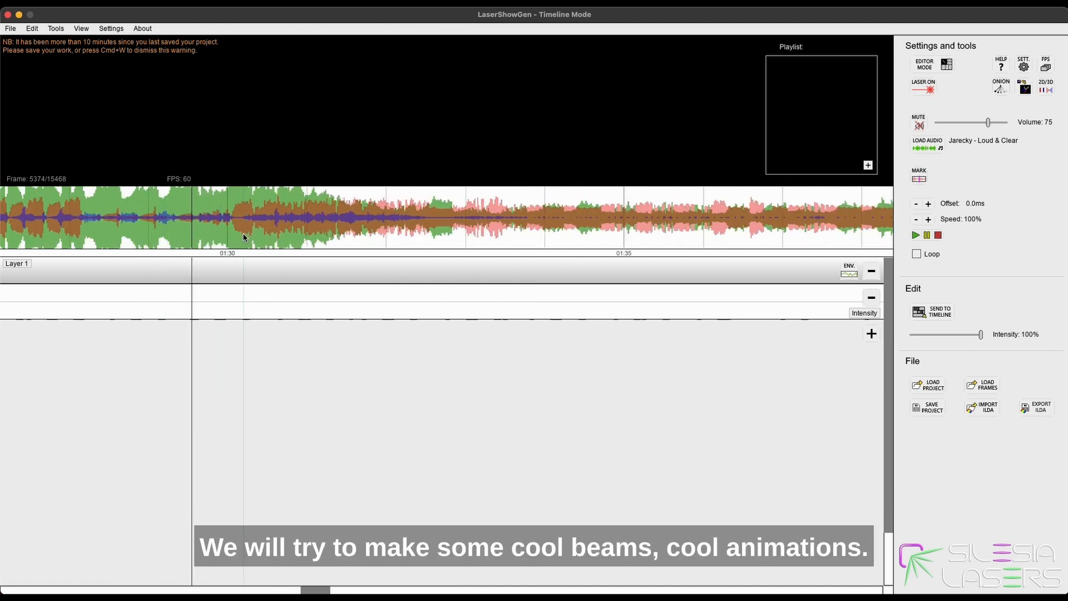
scroll(242, 239, down, 2)
drag(313, 222, 333, 229)
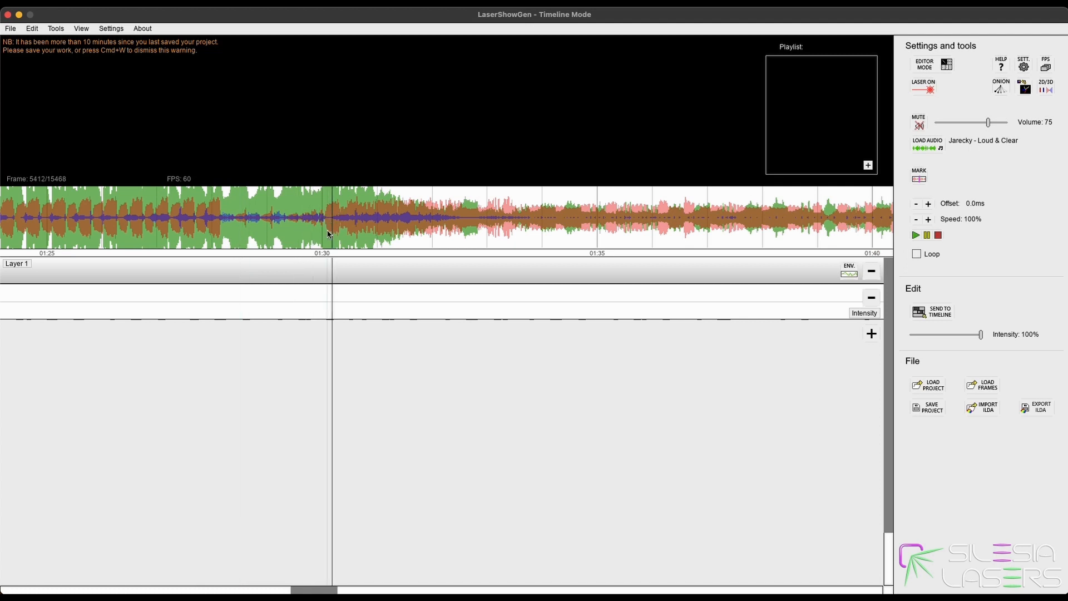
scroll(328, 233, down, 2)
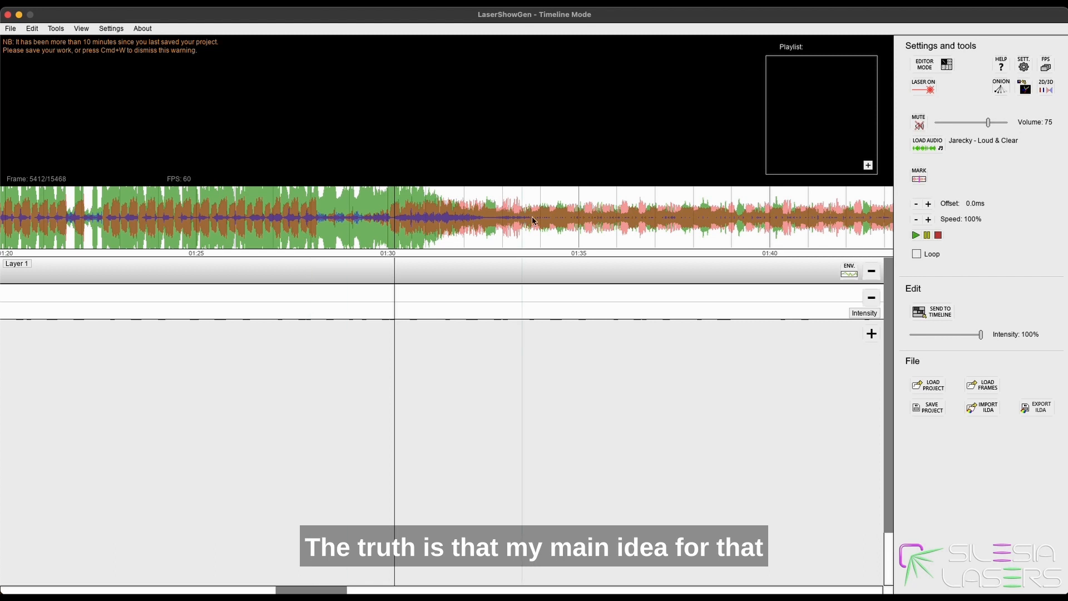
scroll(656, 284, up, 1)
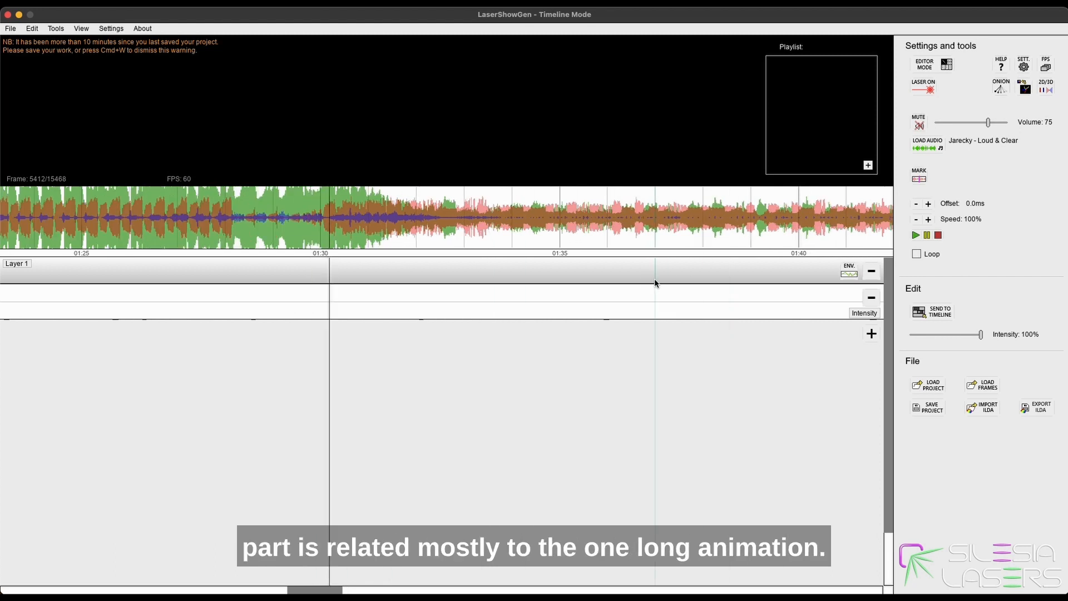
scroll(644, 280, down, 4)
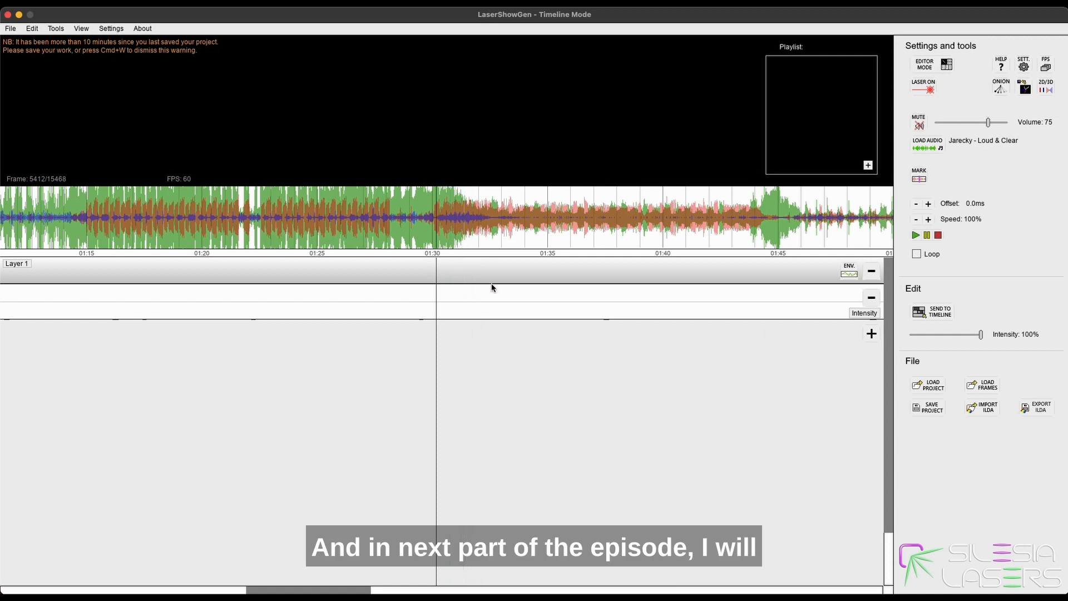
scroll(495, 285, down, 2)
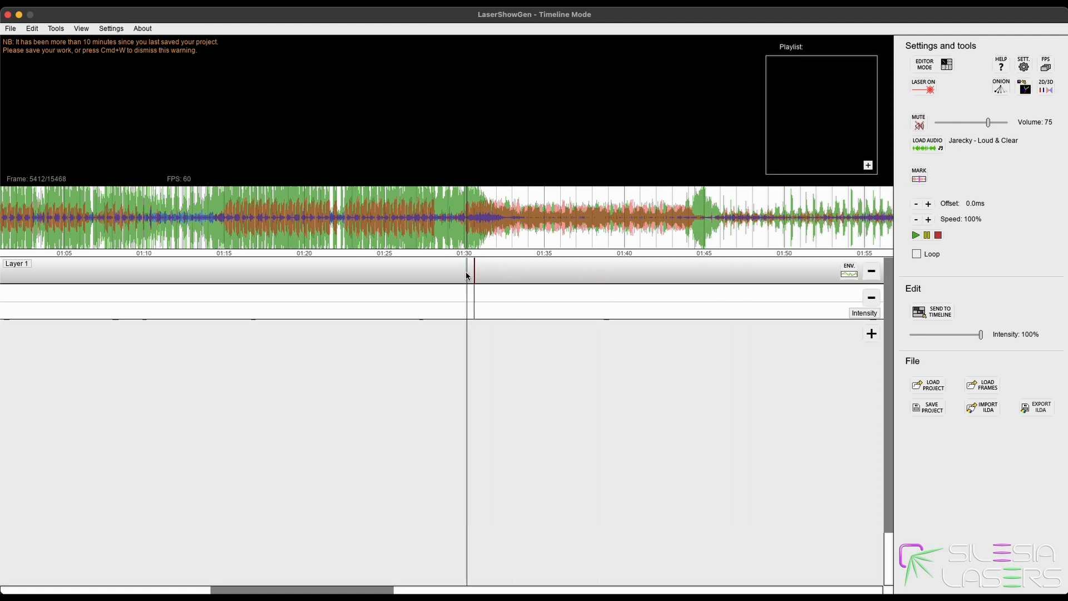
Play the audio just before 01:30 to locate where the breakdown begins.
scroll(458, 289, up, 5)
click(494, 223)
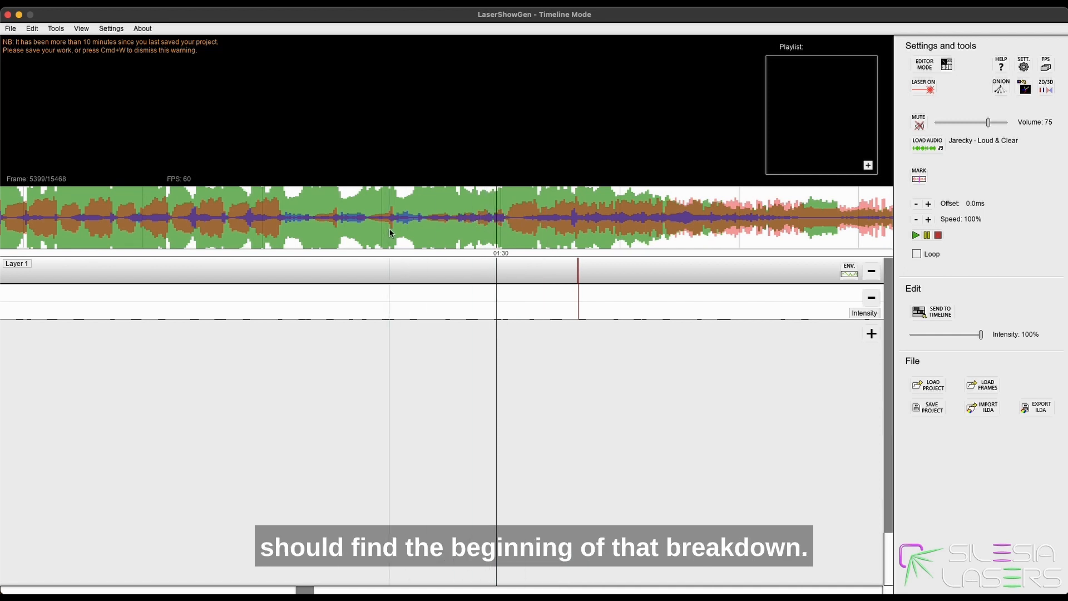
scroll(389, 228, down, 1)
scroll(546, 228, down, 2)
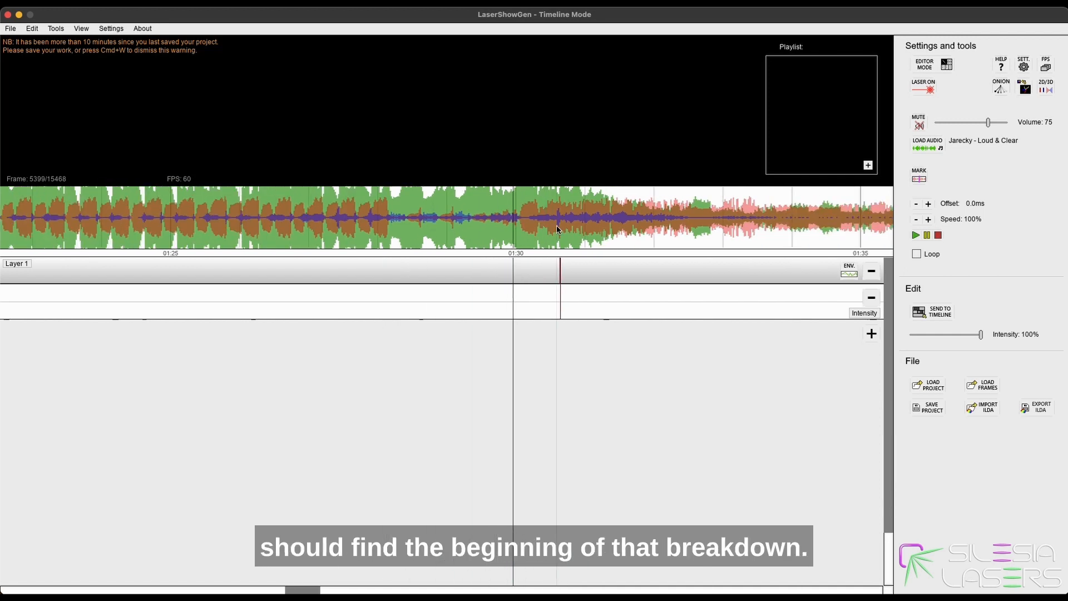
click(383, 219)
key(space)
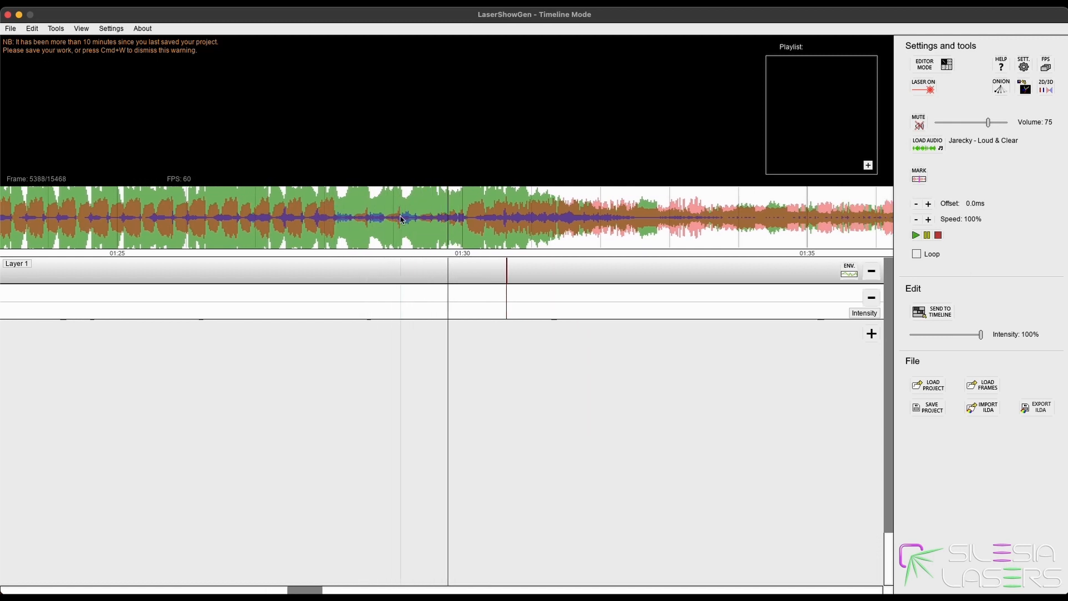
key(space)
scroll(452, 236, up, 3)
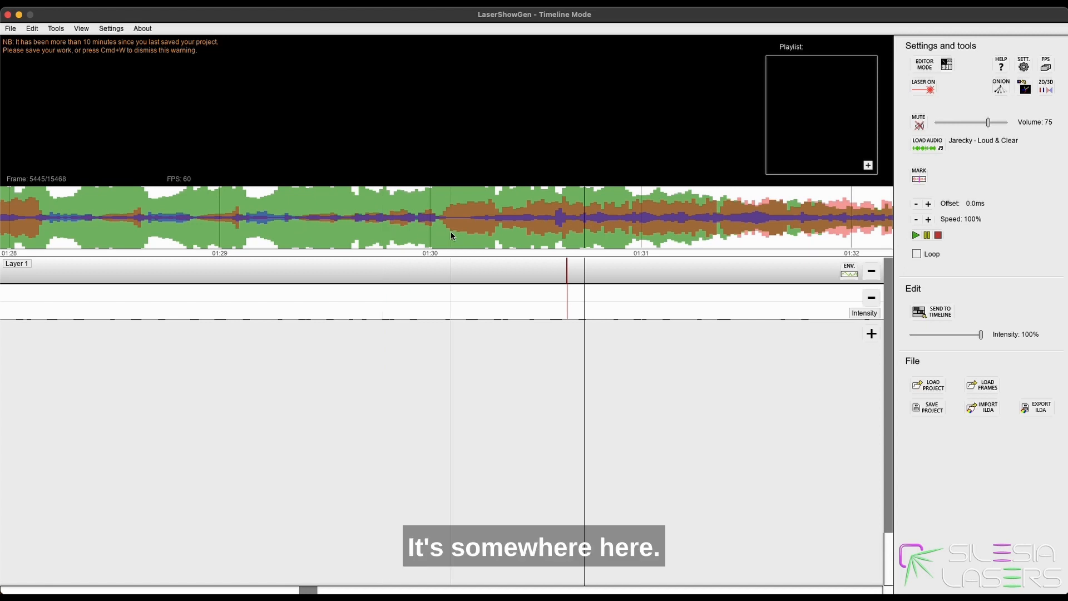
Audition short passages around 01:30 and place the Layer 1 insertion marker at frame 5402.
scroll(452, 236, up, 3)
click(418, 223)
key(space)
key(space)
click(240, 222)
key(space)
key(space)
click(49, 218)
key(space)
key(space)
click(265, 219)
key(space)
click(265, 219)
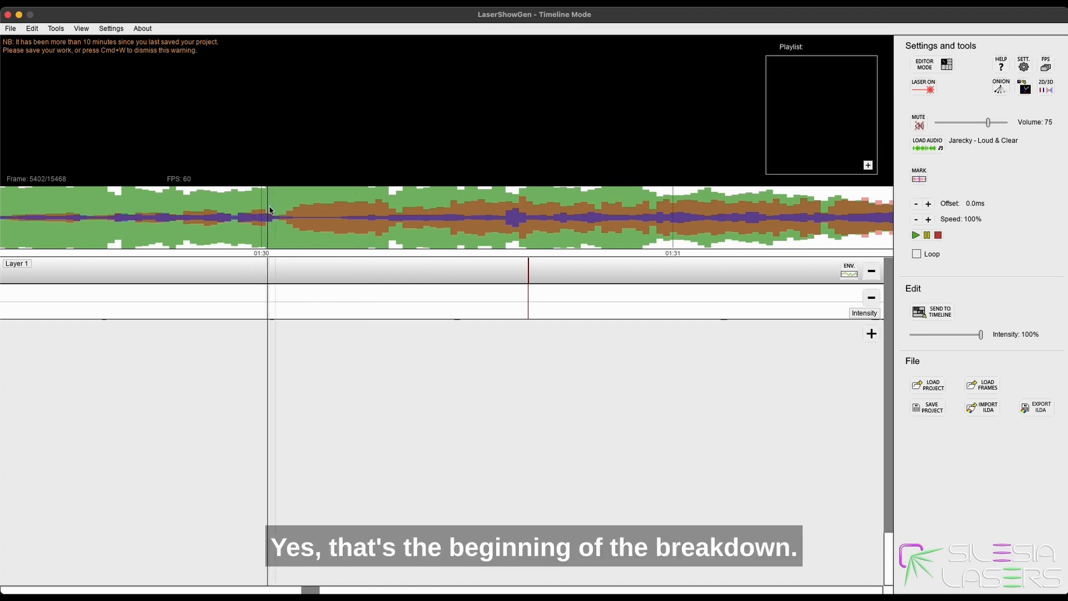
click(266, 267)
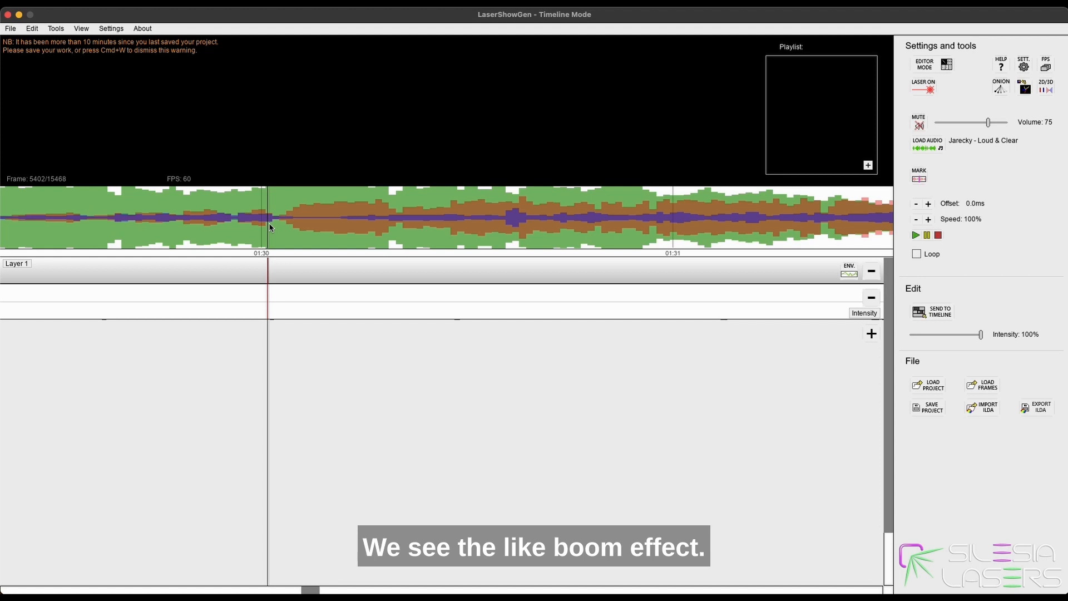
Replay the breakdown's opening hit and move the Layer 1 insertion marker to frame 5401, at 01:30.
key(space)
scroll(228, 263, down, 2)
click(155, 235)
click(111, 225)
key(space)
click(113, 224)
scroll(104, 264, up, 2)
scroll(125, 264, up, 3)
click(164, 223)
key(space)
key(space)
scroll(55, 240, down, 1)
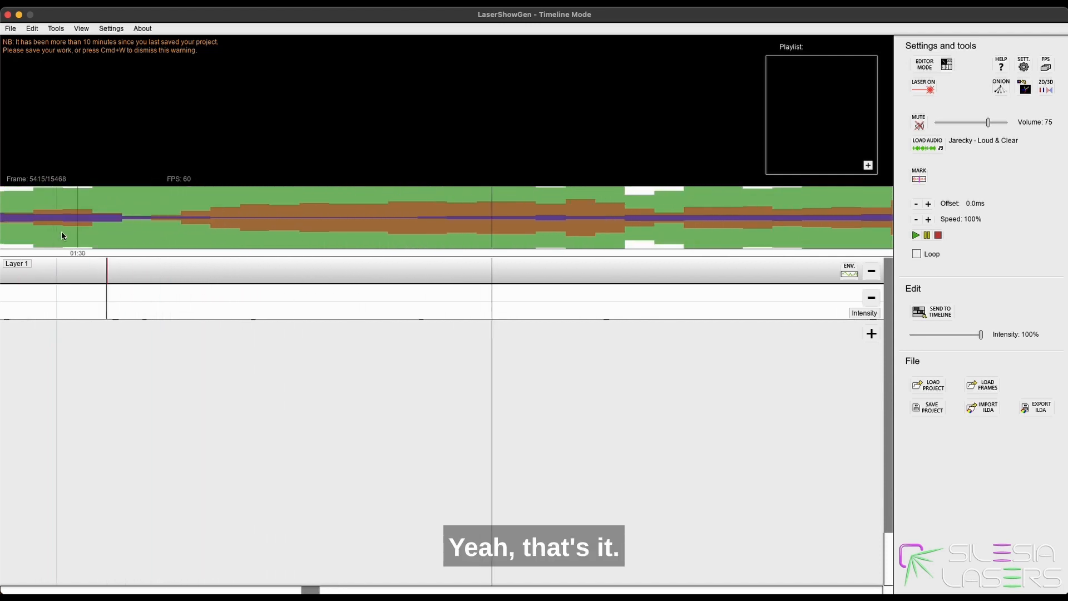
click(78, 272)
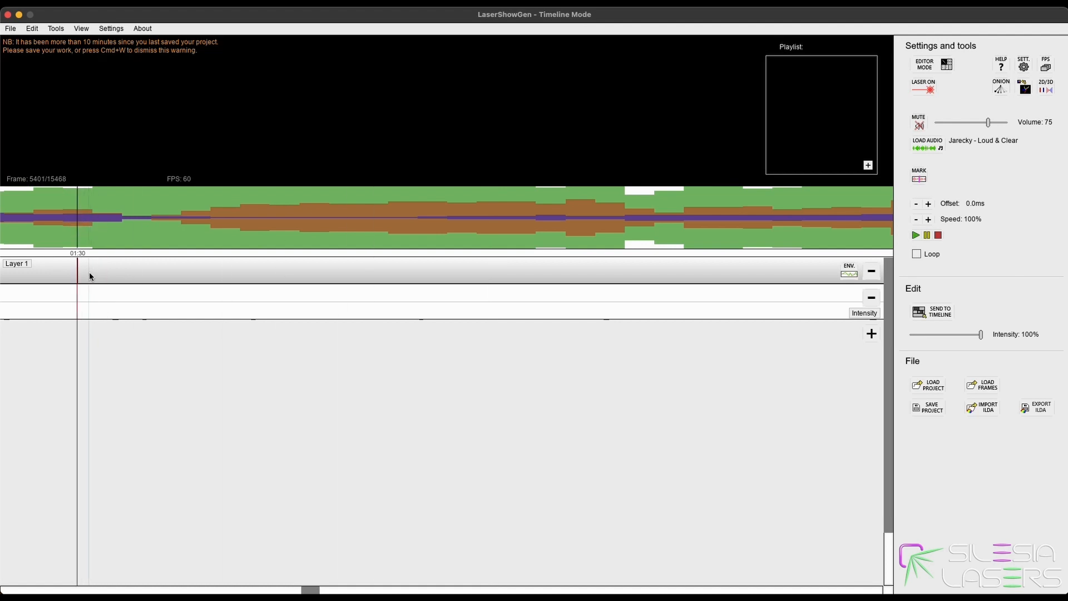
Switch to Editor Mode and set the animation length to 1000 frames.
click(927, 65)
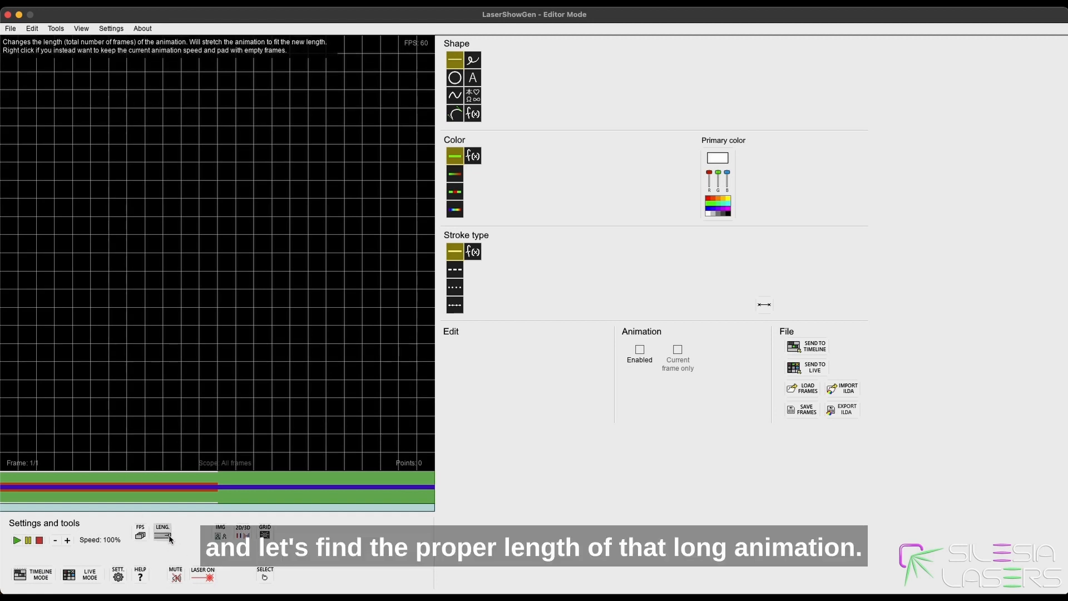
click(168, 537)
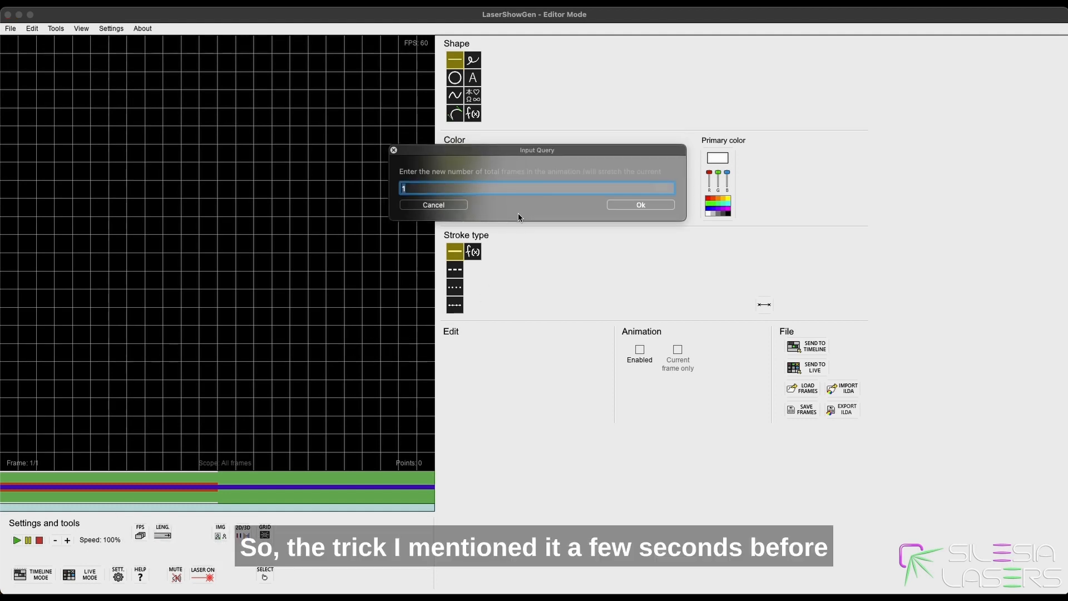
drag(533, 153, 595, 182)
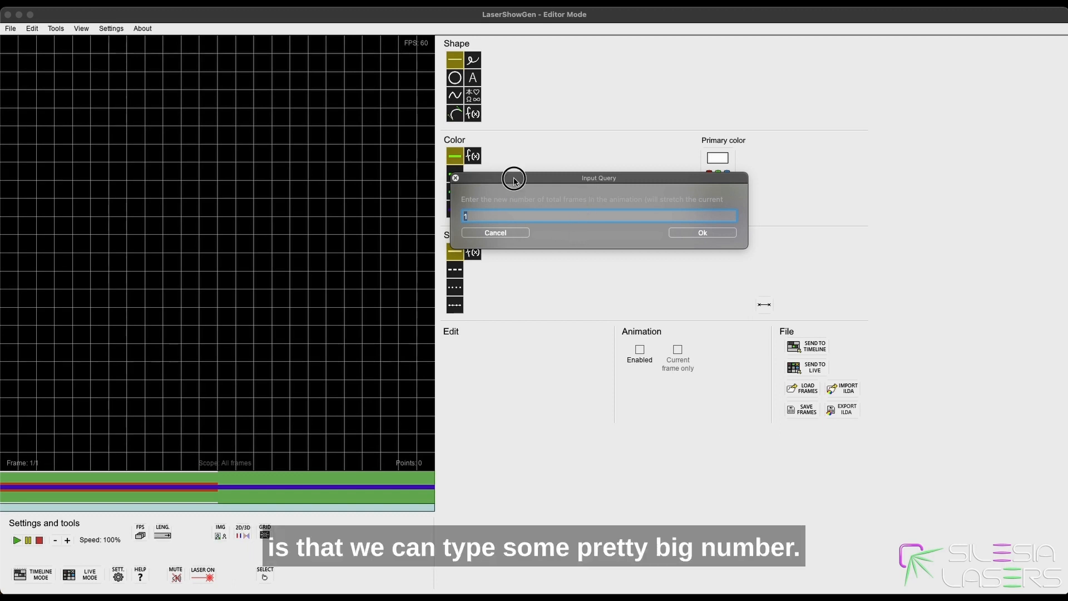
drag(513, 178, 486, 128)
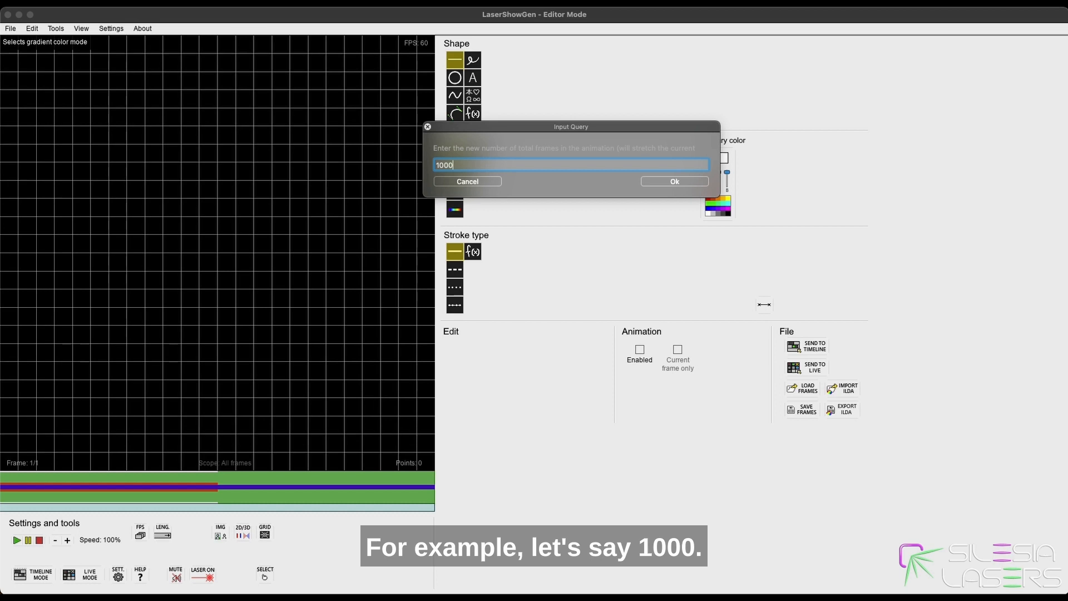
click(668, 182)
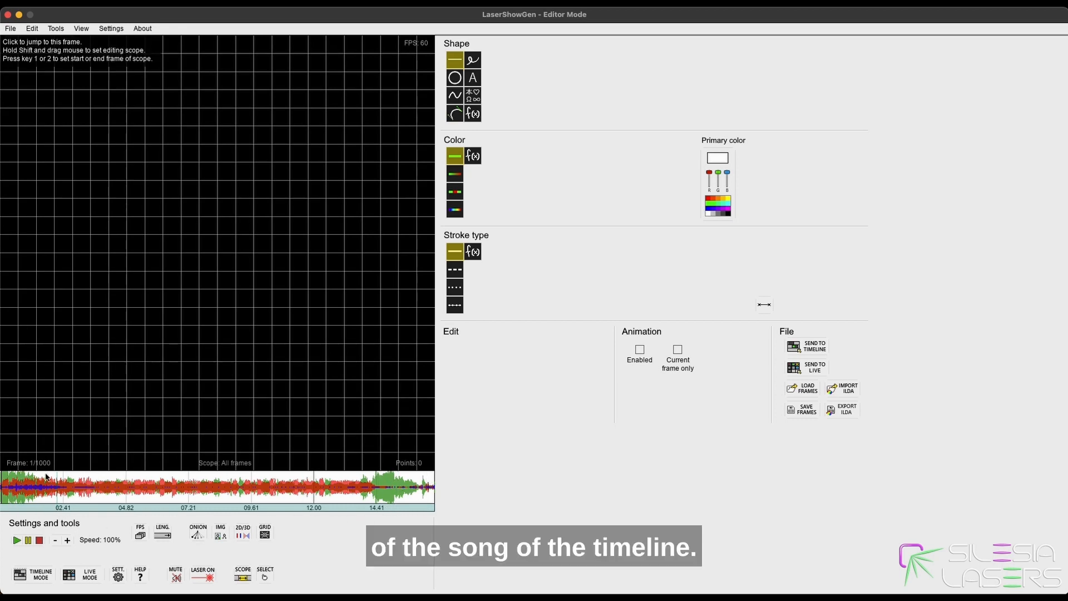
Locate the breakdown's ending boom on the editor waveform and set the animation length to 903 frames.
drag(308, 488, 353, 488)
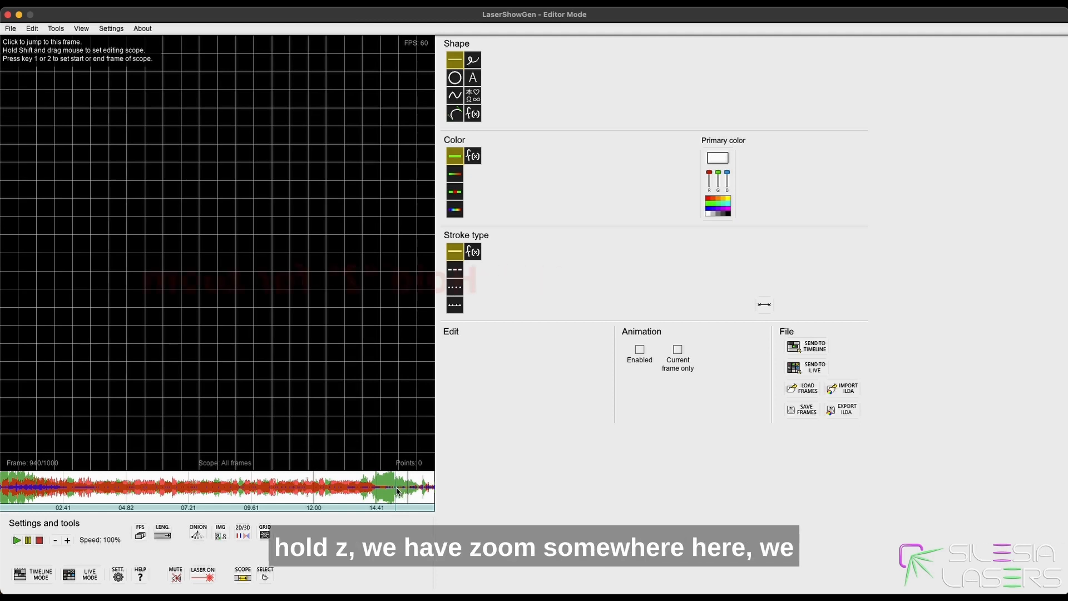
key(z)
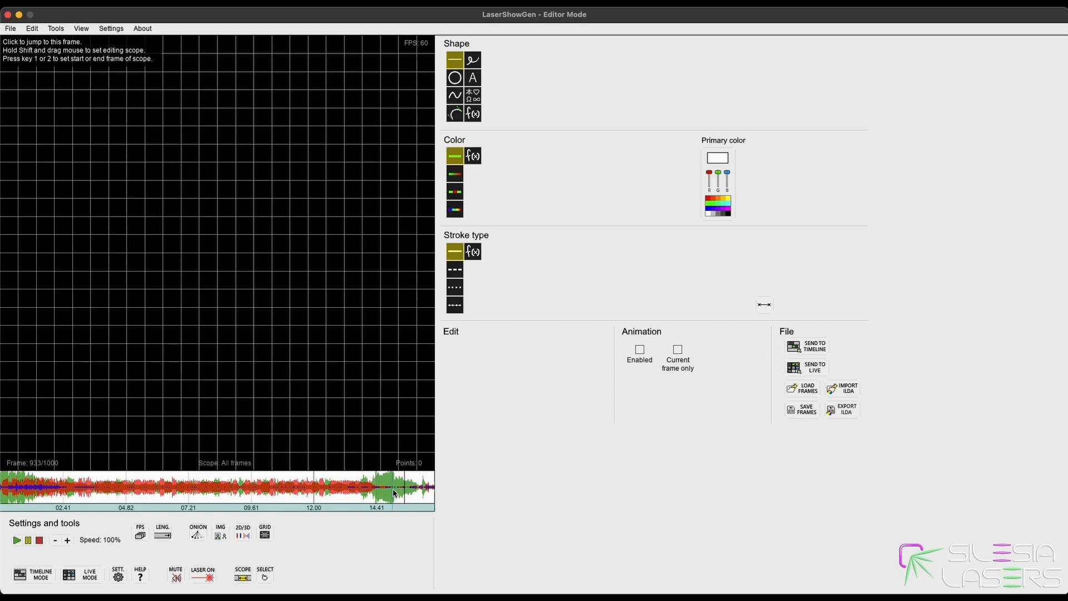
key(z)
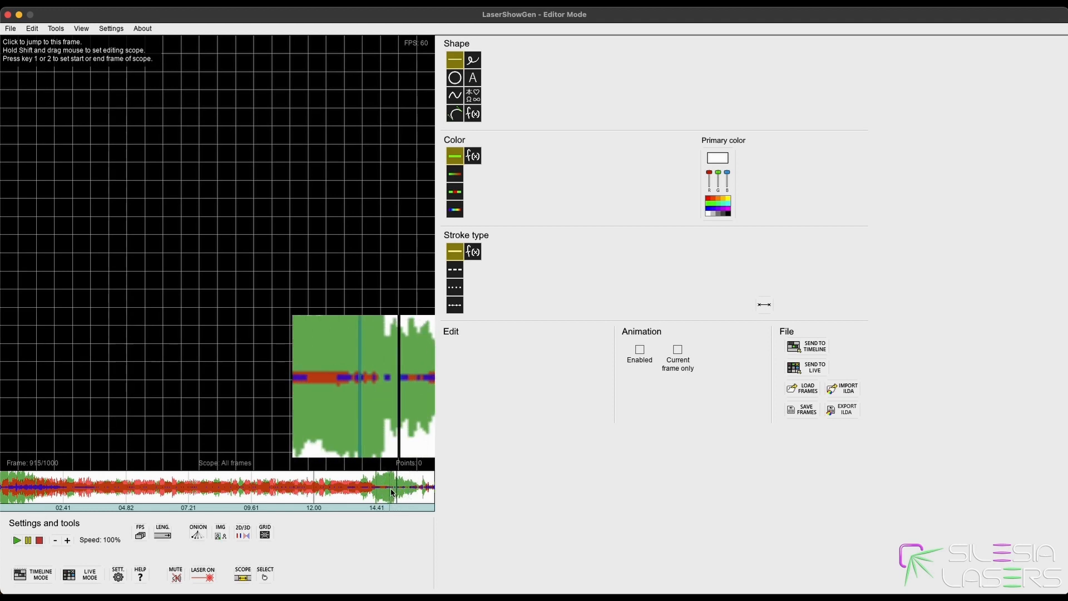
click(392, 490)
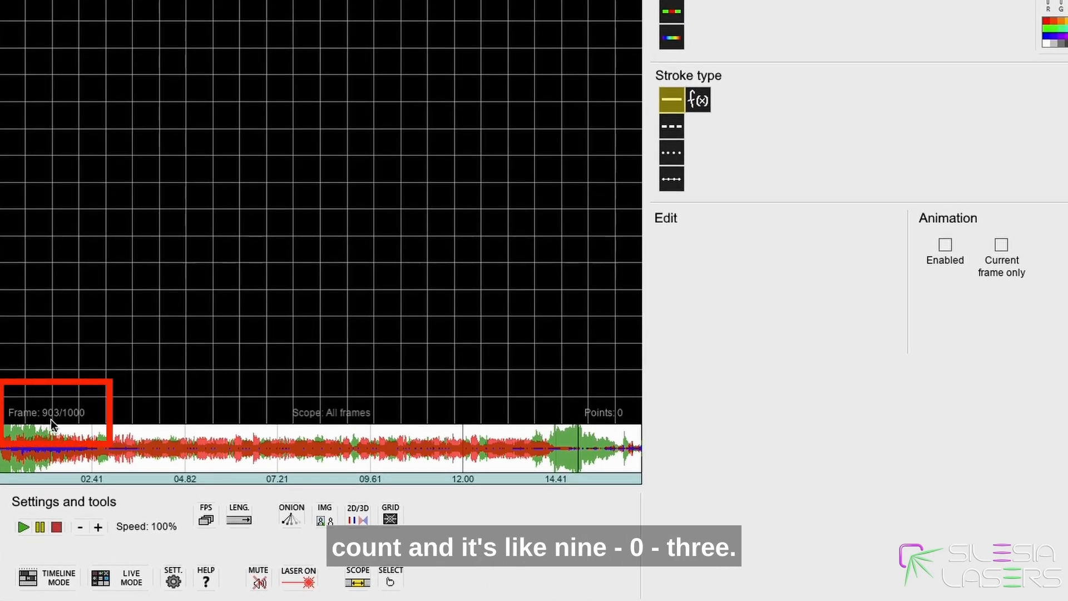
click(240, 517)
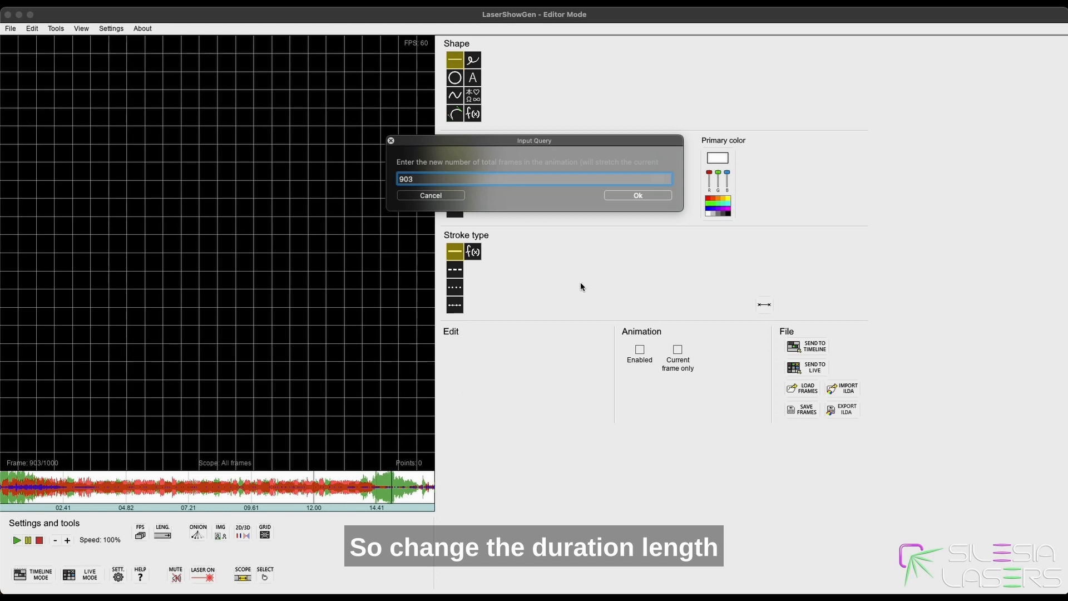
click(621, 198)
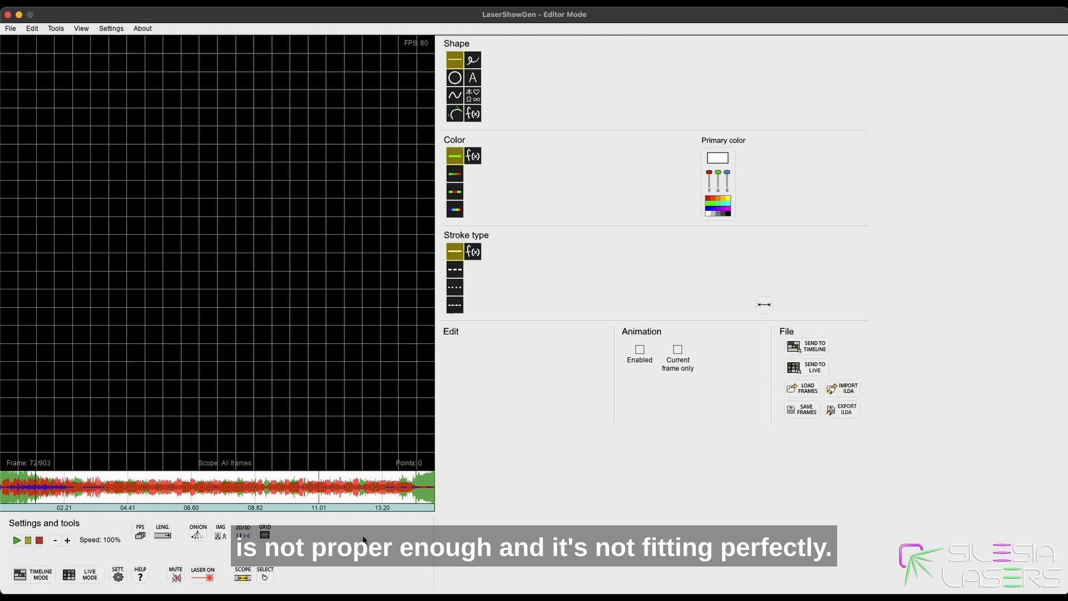
Play the breakdown audio repeatedly from the start to listen for distinctive sounds, returning to the first frame.
click(33, 490)
click(58, 489)
click(40, 539)
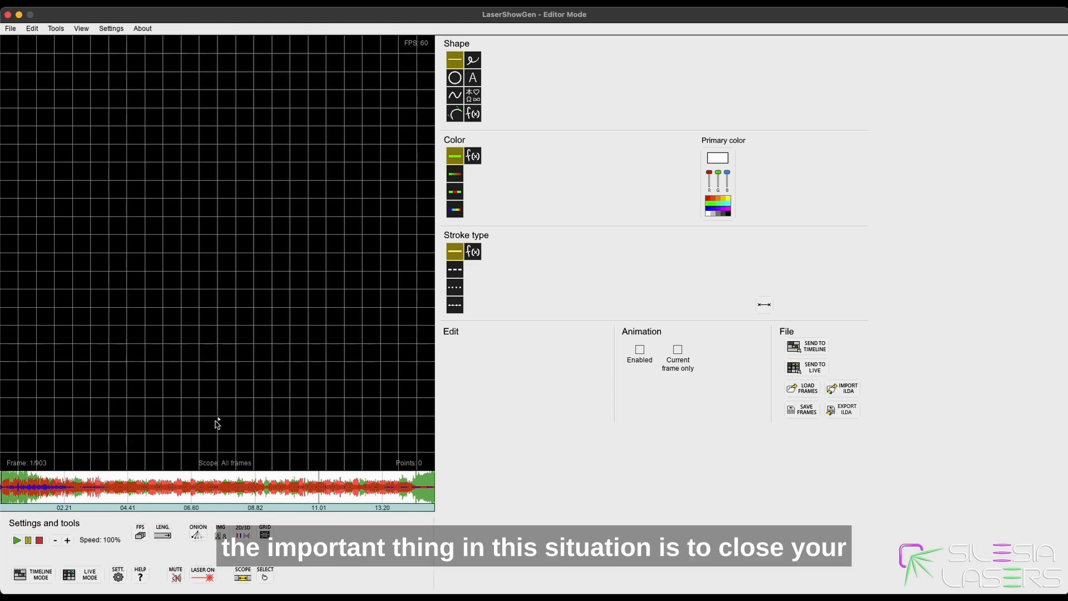
click(11, 489)
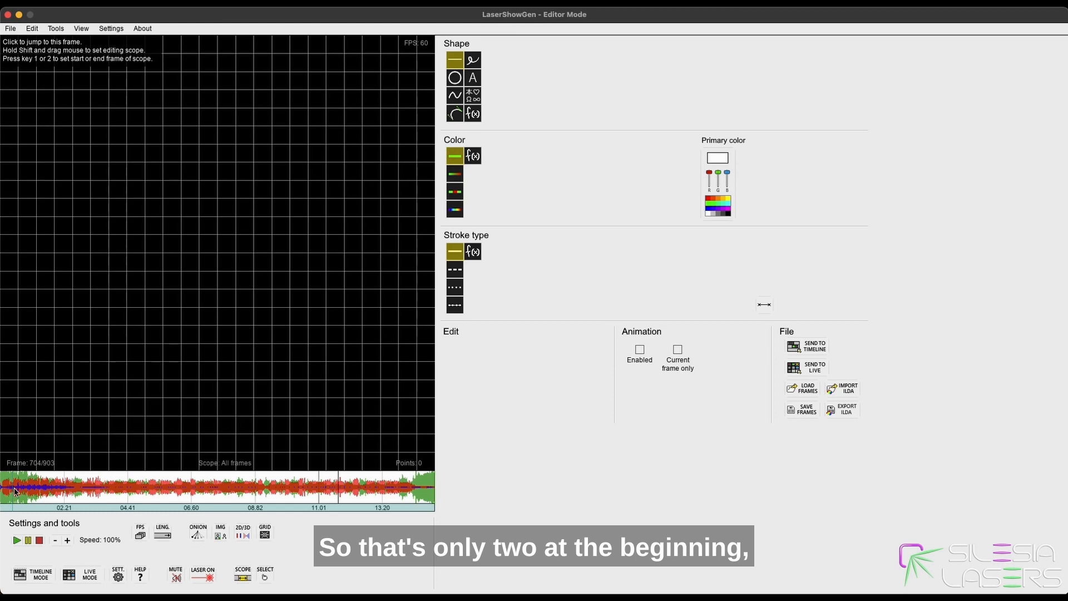
key(Home)
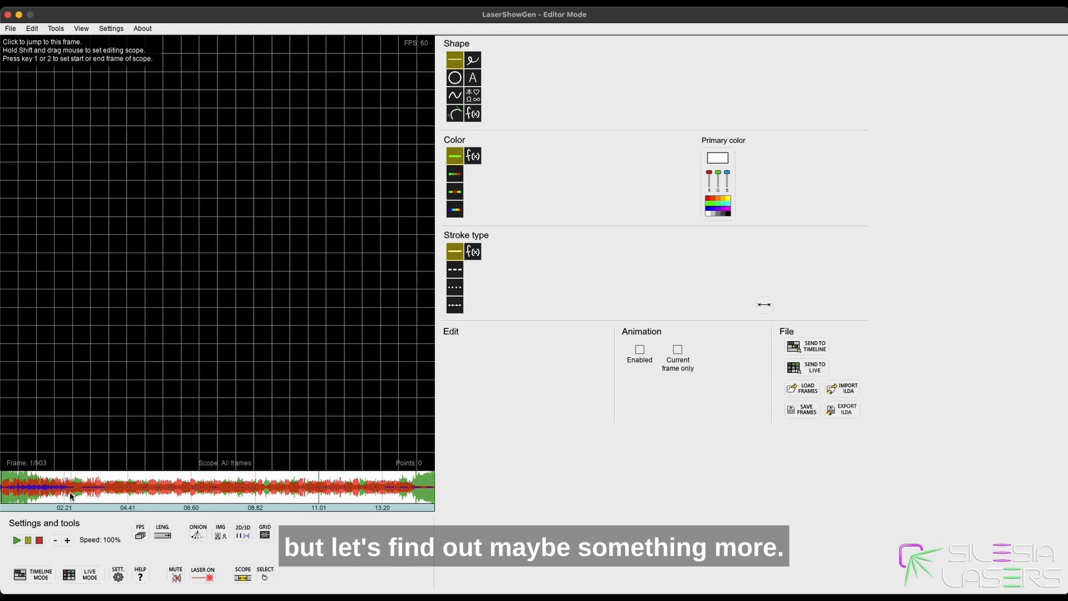
key(space)
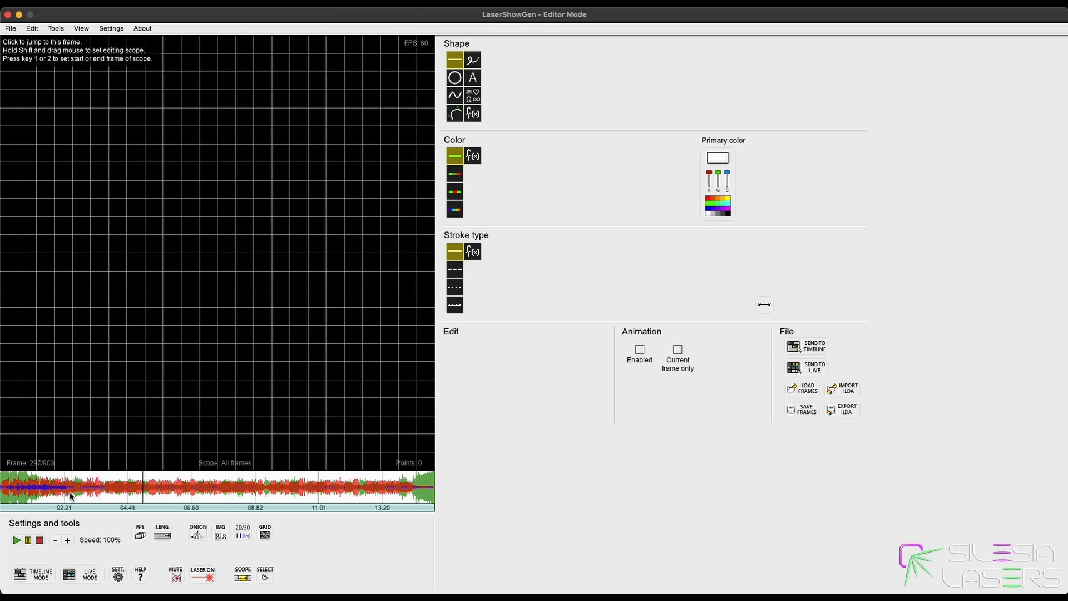
key(space)
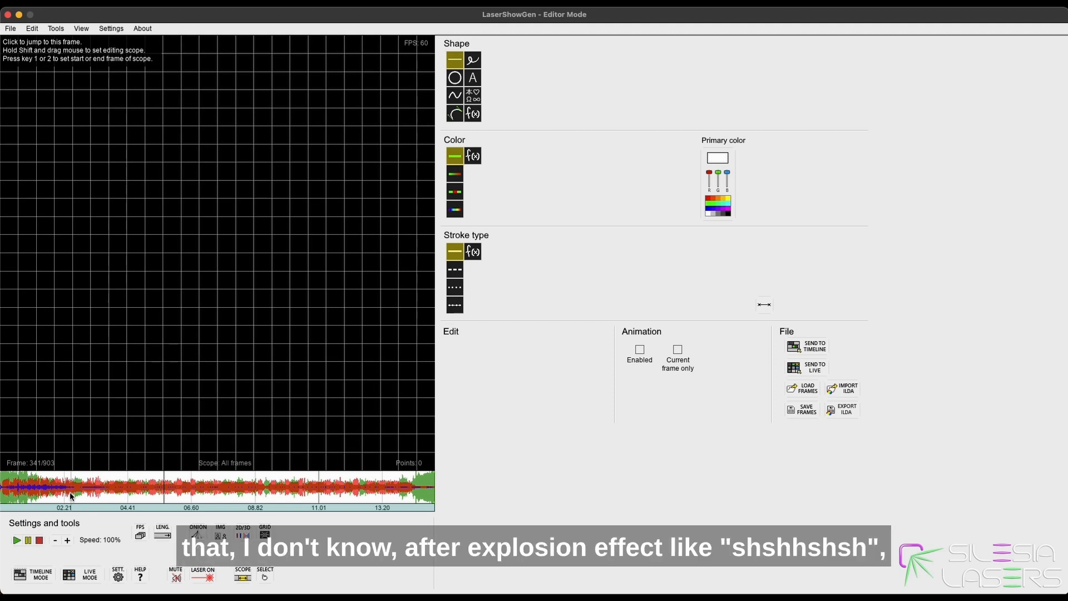
key(Home)
key(space)
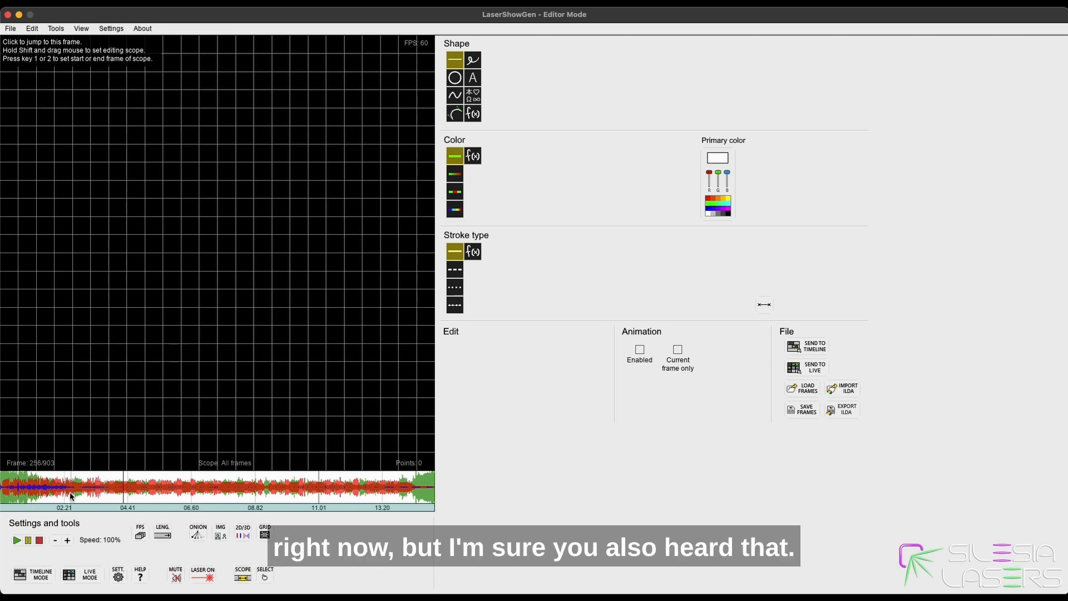
key(Home)
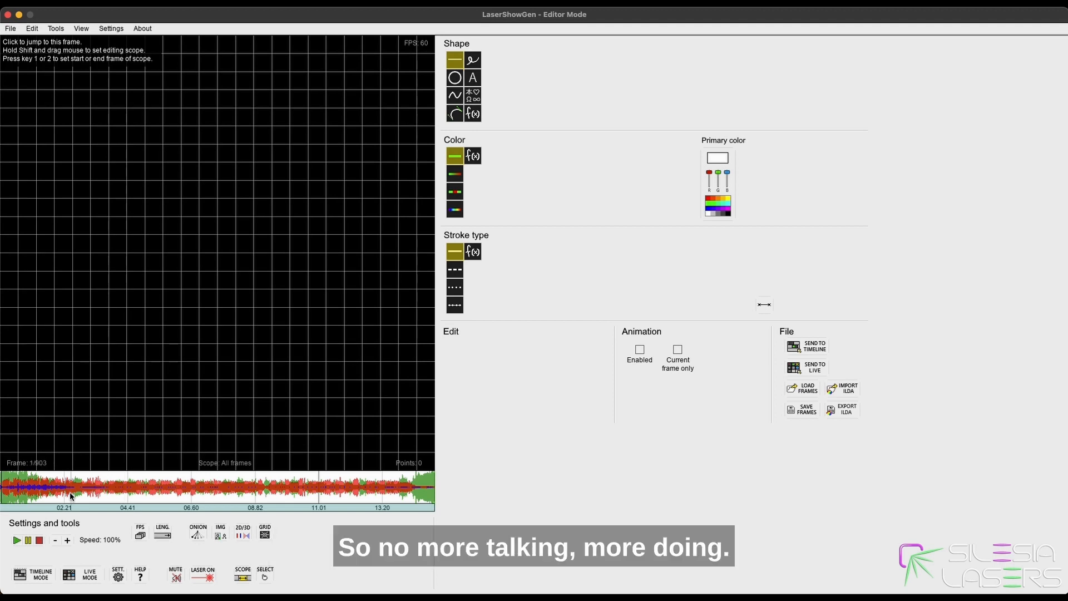
Choose the circle shape and enable animation with the primary color going from white to black.
click(455, 77)
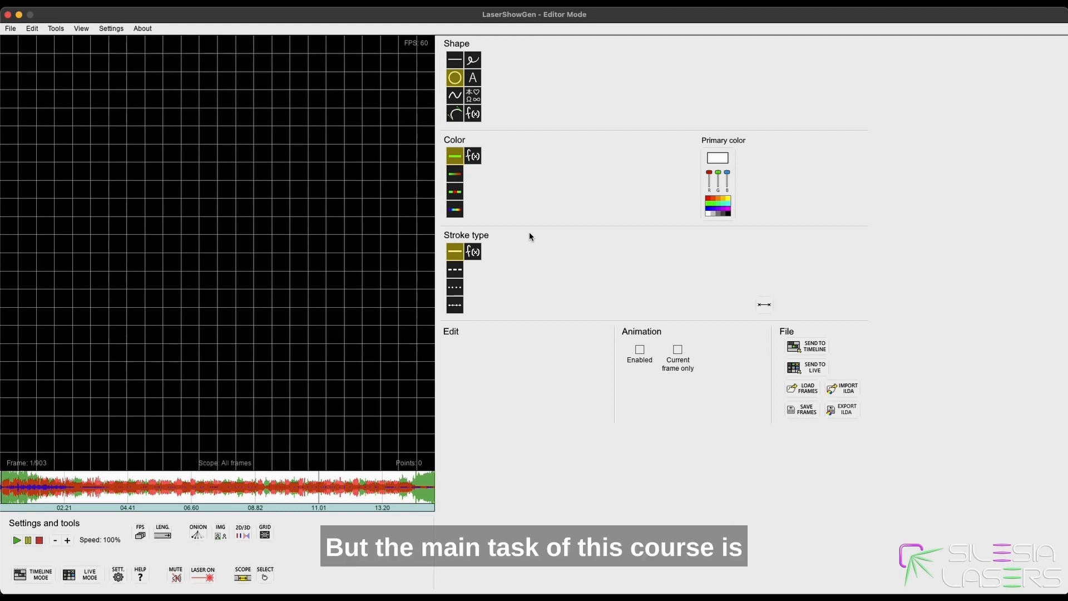
click(580, 412)
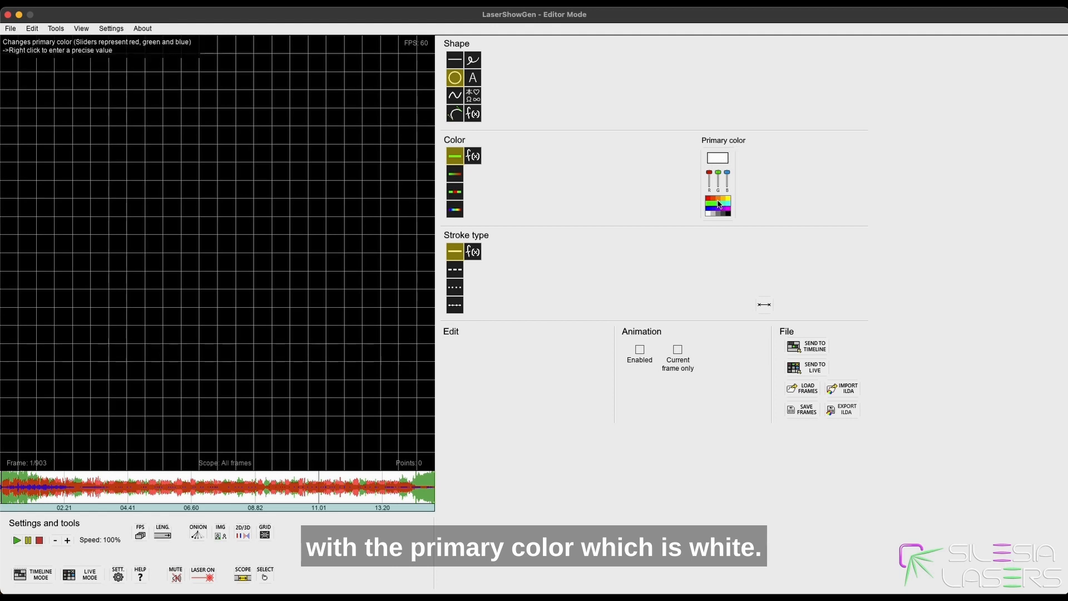
click(640, 349)
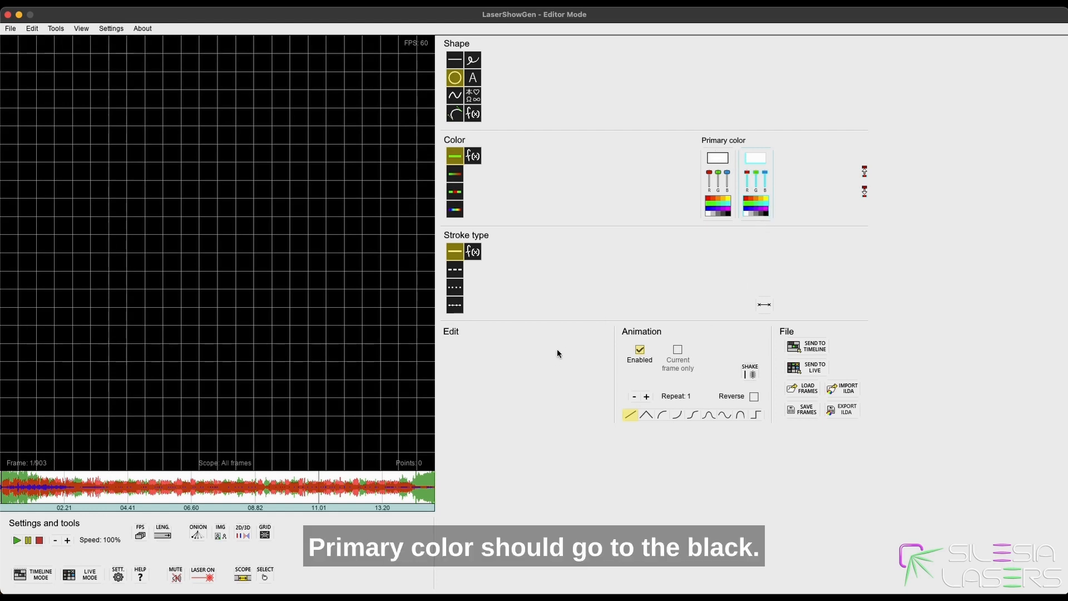
click(766, 214)
Set the stroke type to a solid line with dots and its relative frequency to 12.50.
click(456, 305)
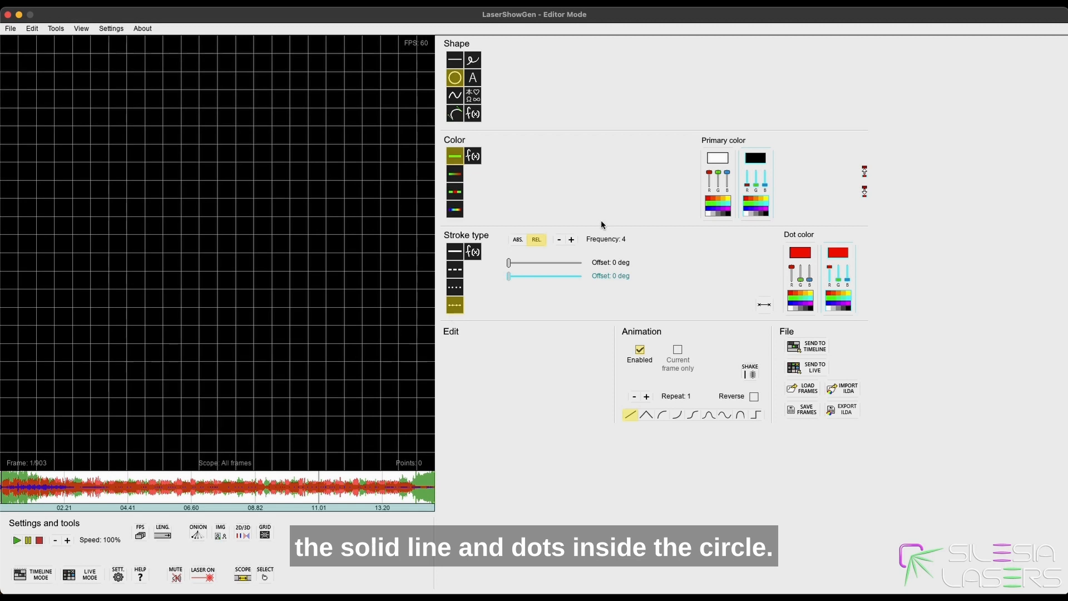
click(572, 240)
click(571, 240)
click(572, 240)
click(572, 240)
click(572, 240)
click(572, 240)
click(571, 240)
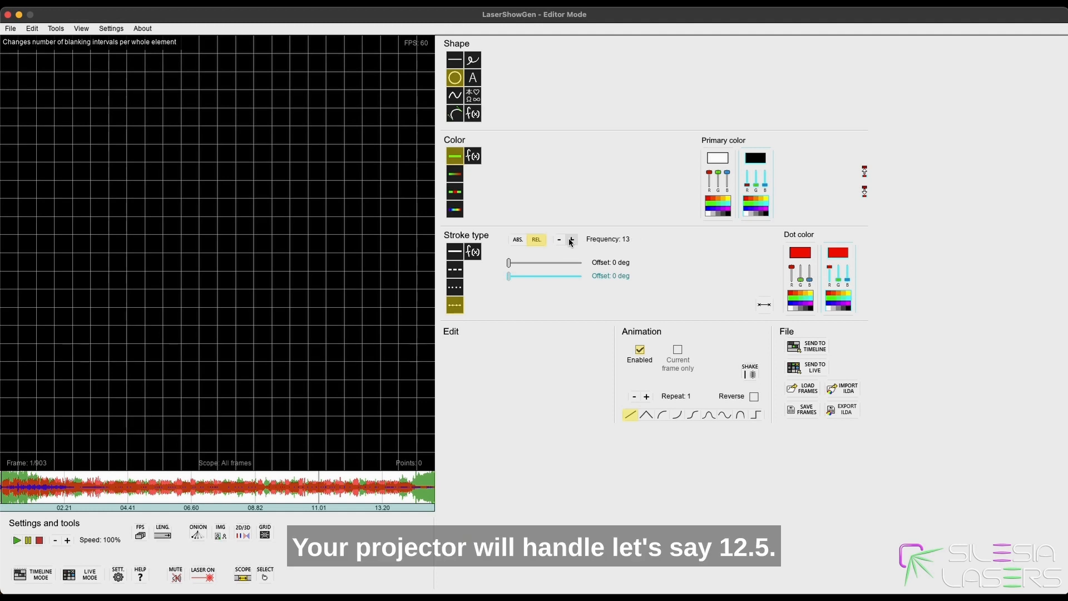
click(559, 241)
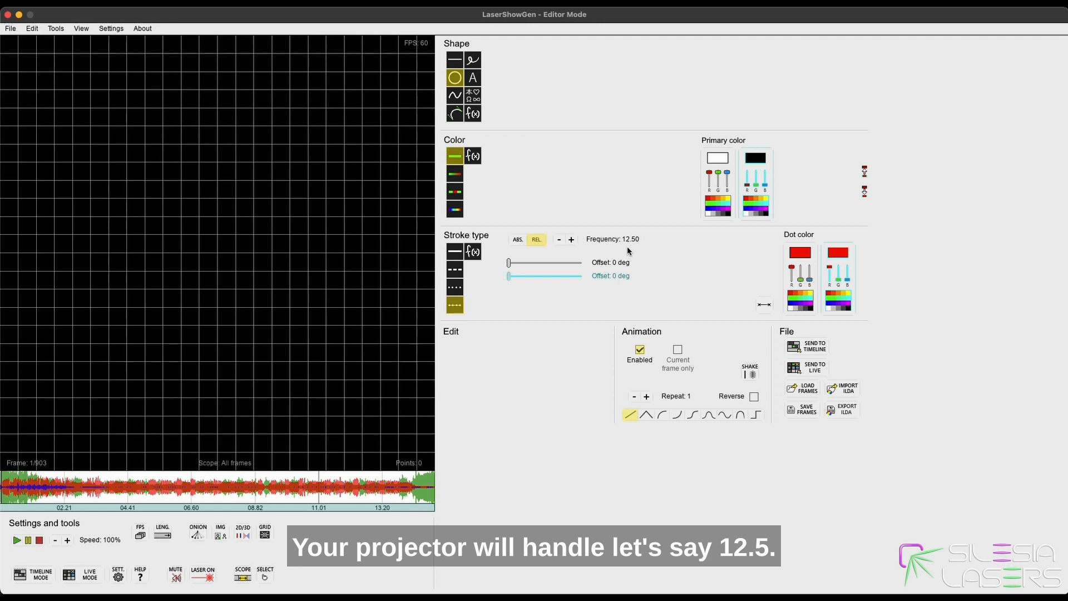
Animate the dot color from blue to green and the offset from 360 to 0 deg, using an ease-out curve.
click(789, 304)
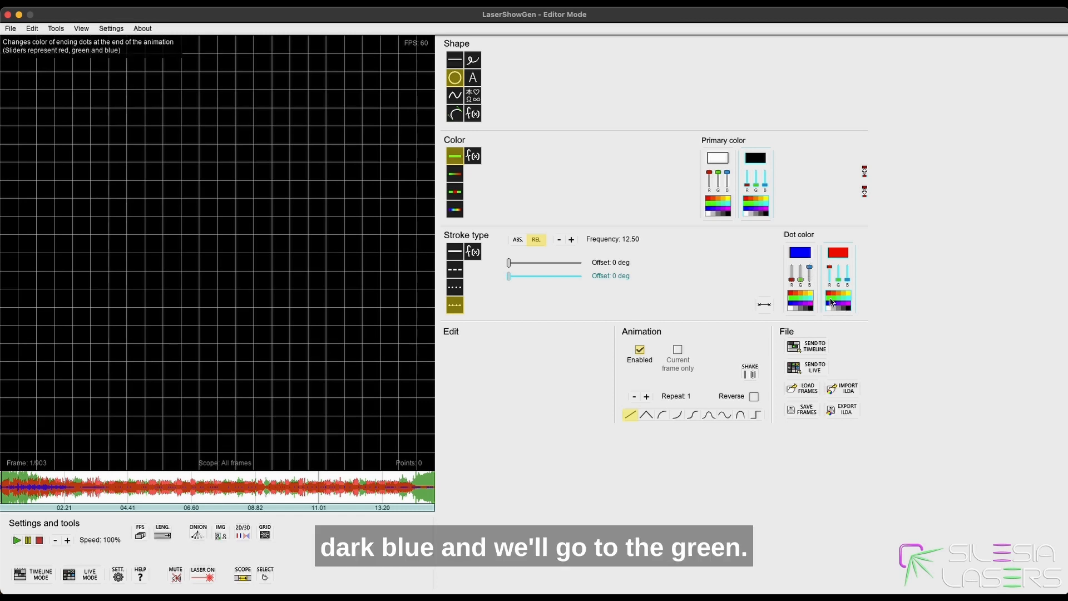
click(832, 298)
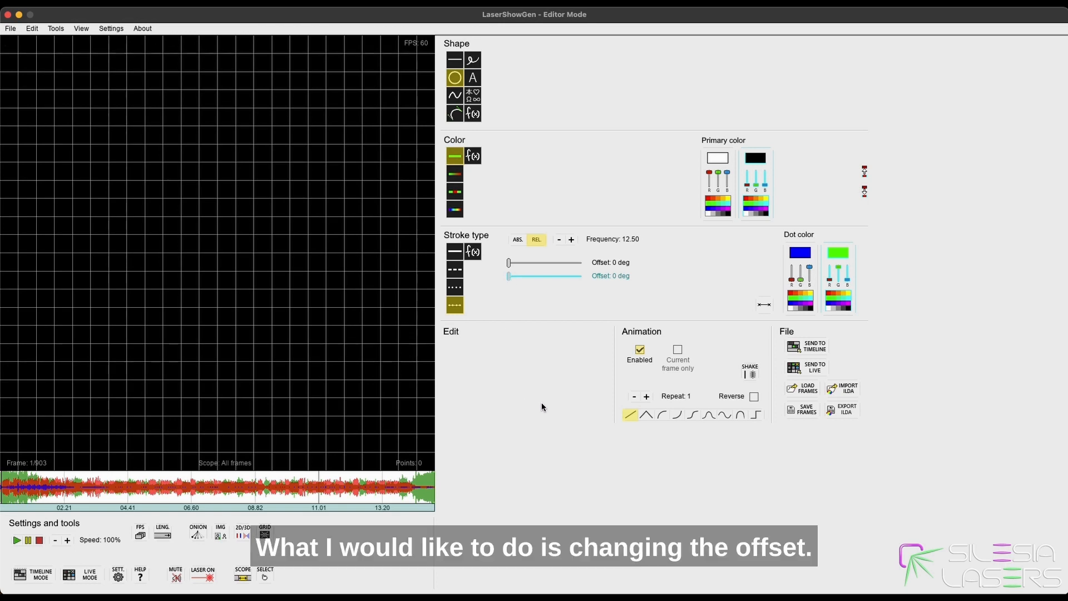
drag(508, 262, 580, 263)
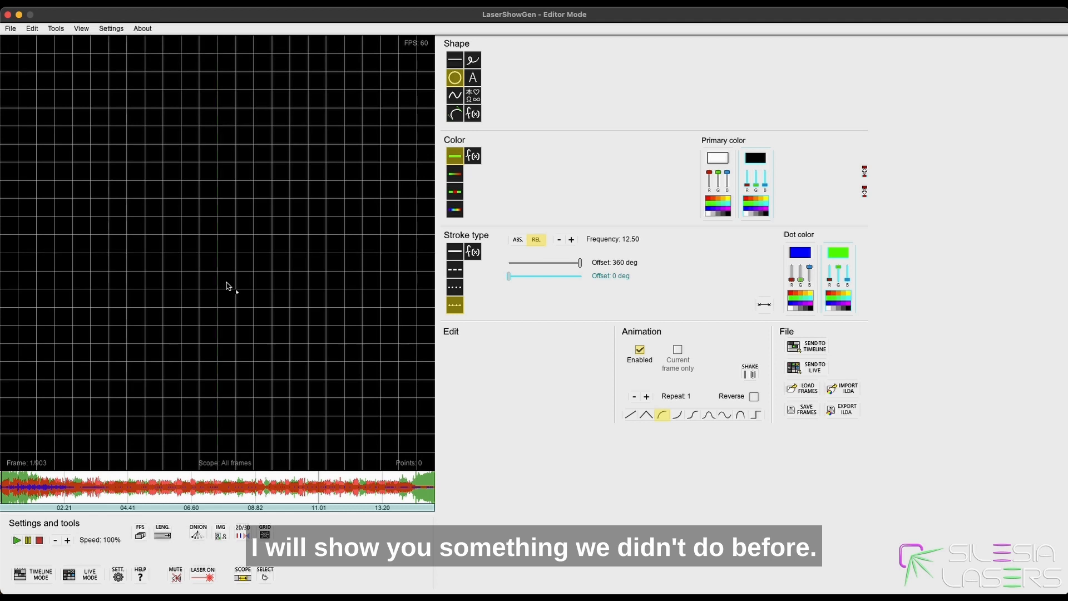
Draw a circle from the grid's center out to the frame's edge and switch the preview to 3D.
drag(217, 255, 432, 258)
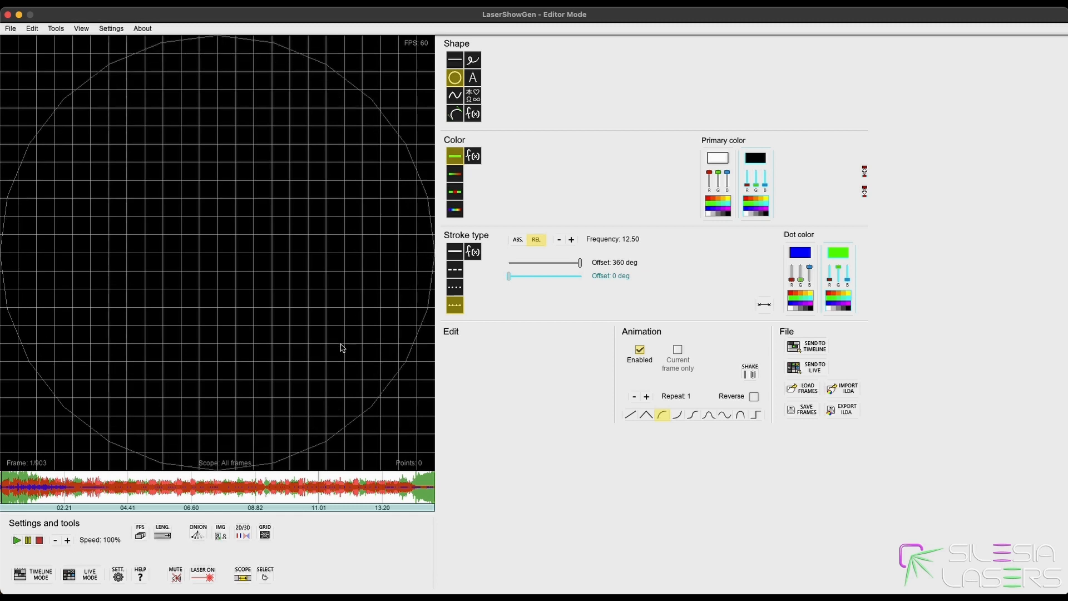
click(243, 534)
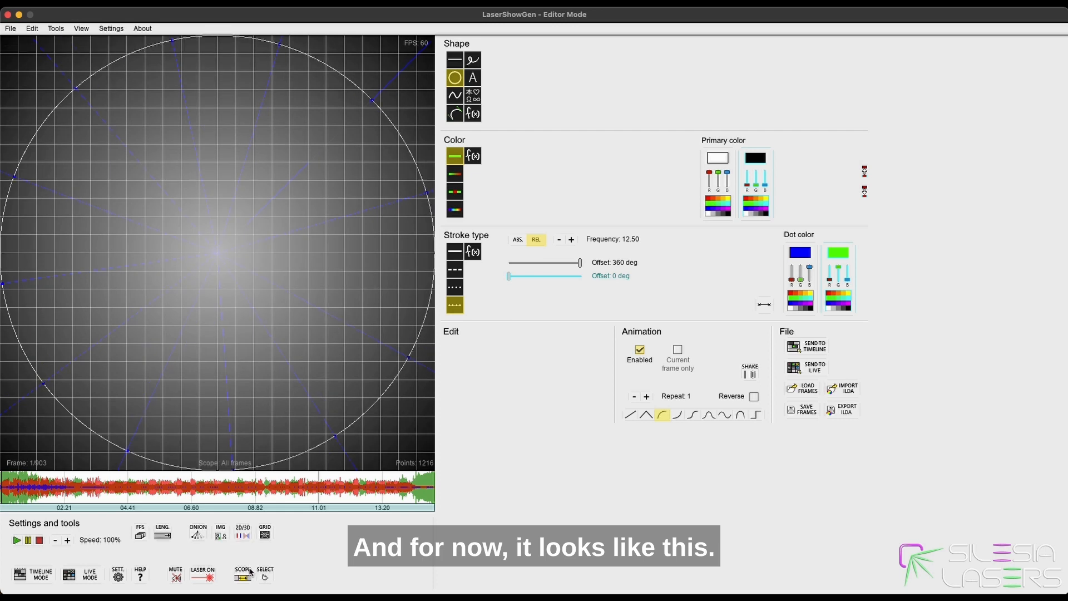
Play and scrub through the animation to check the circle's color fade and spinning pace.
key(space)
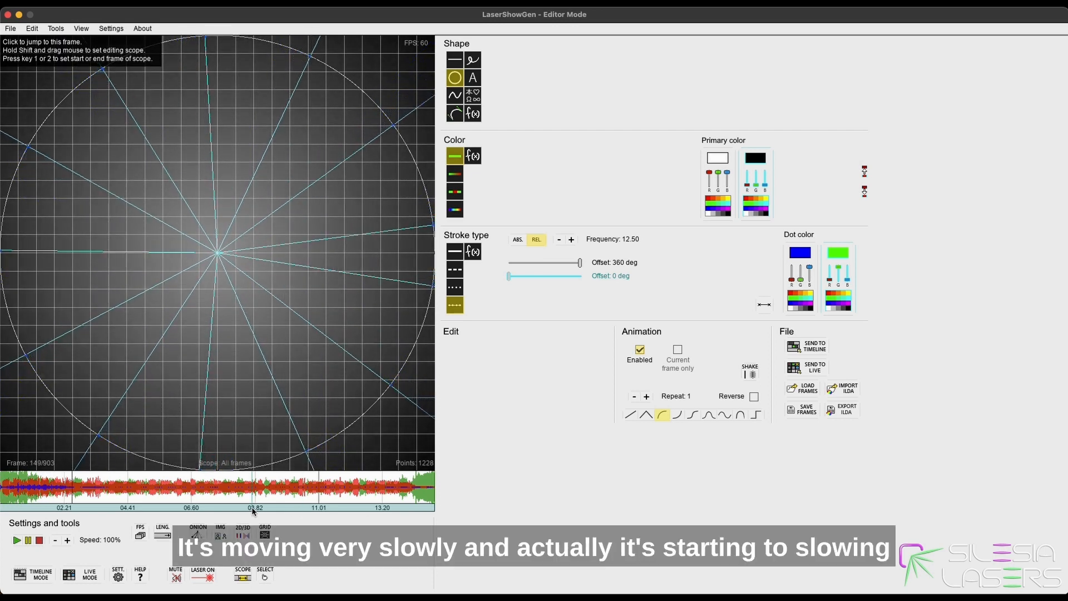
click(298, 487)
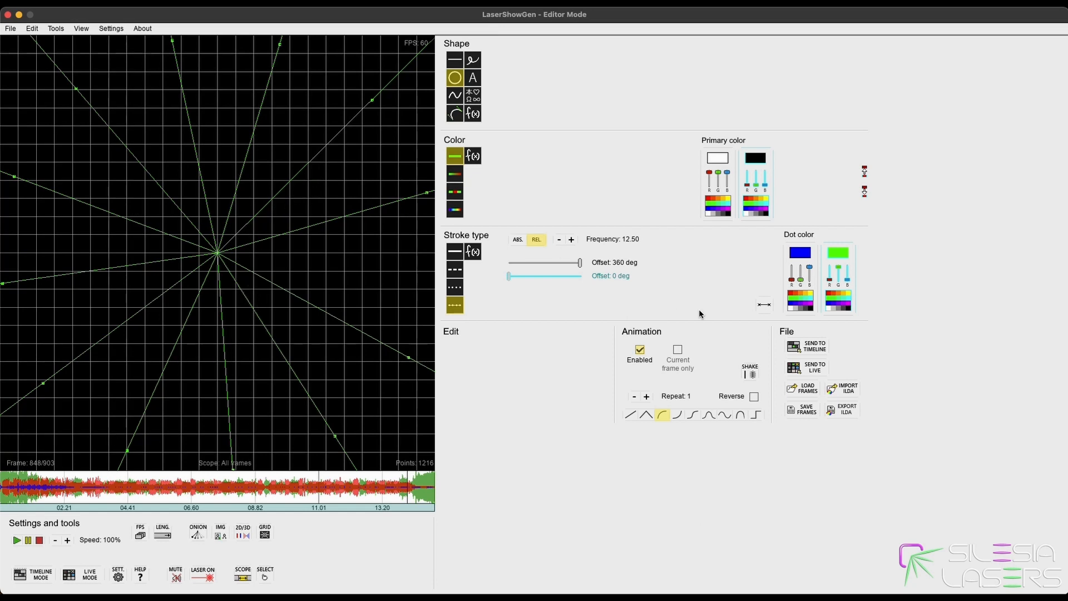
drag(384, 489, 432, 485)
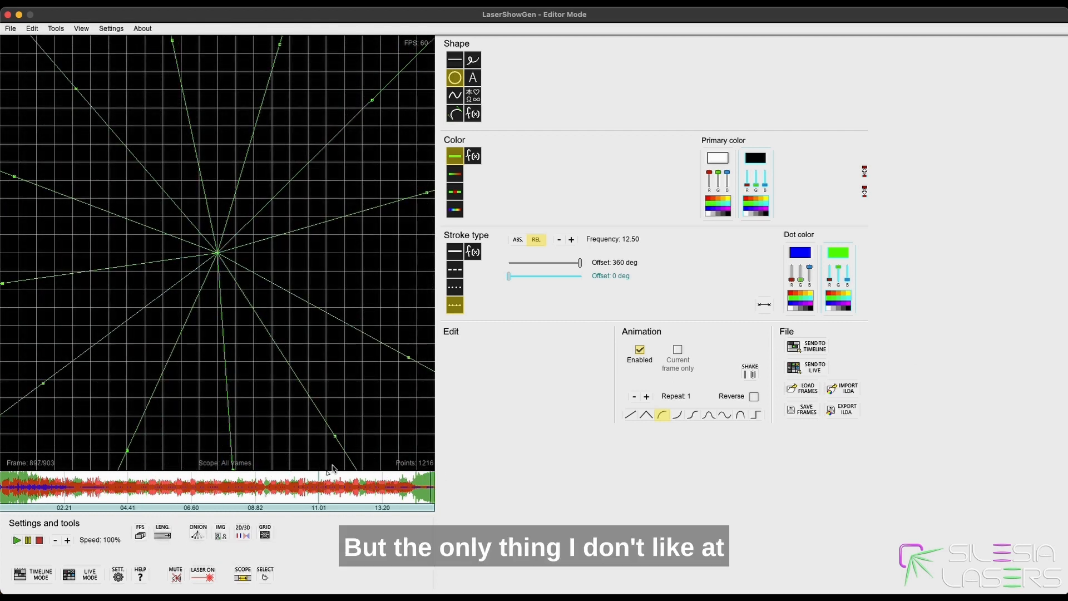
drag(233, 505, 11, 495)
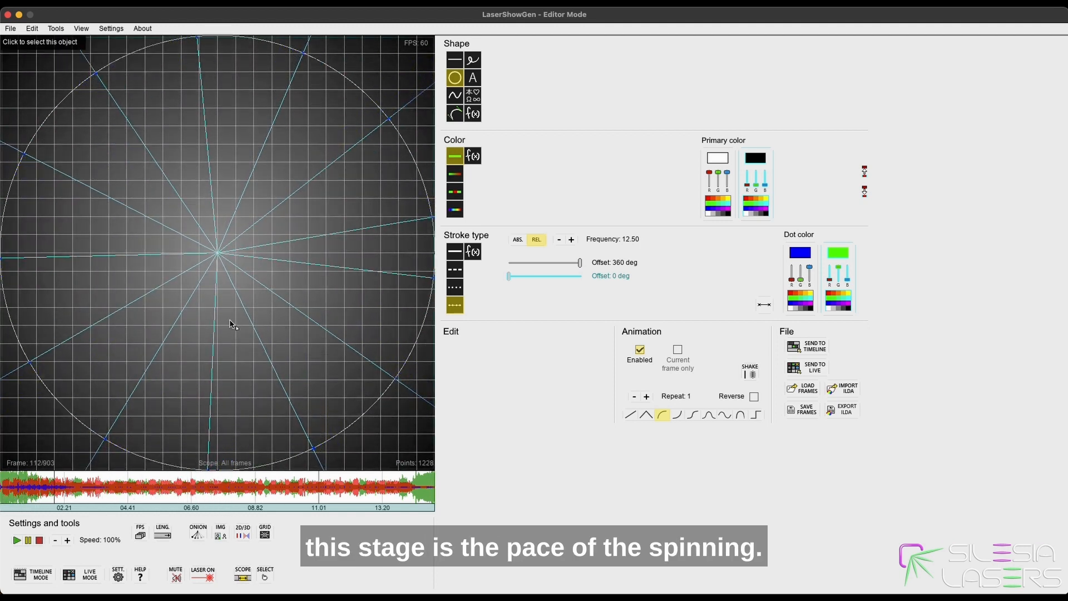
Select the circle and try to open the precise rotation entry from its rotation handle.
click(236, 279)
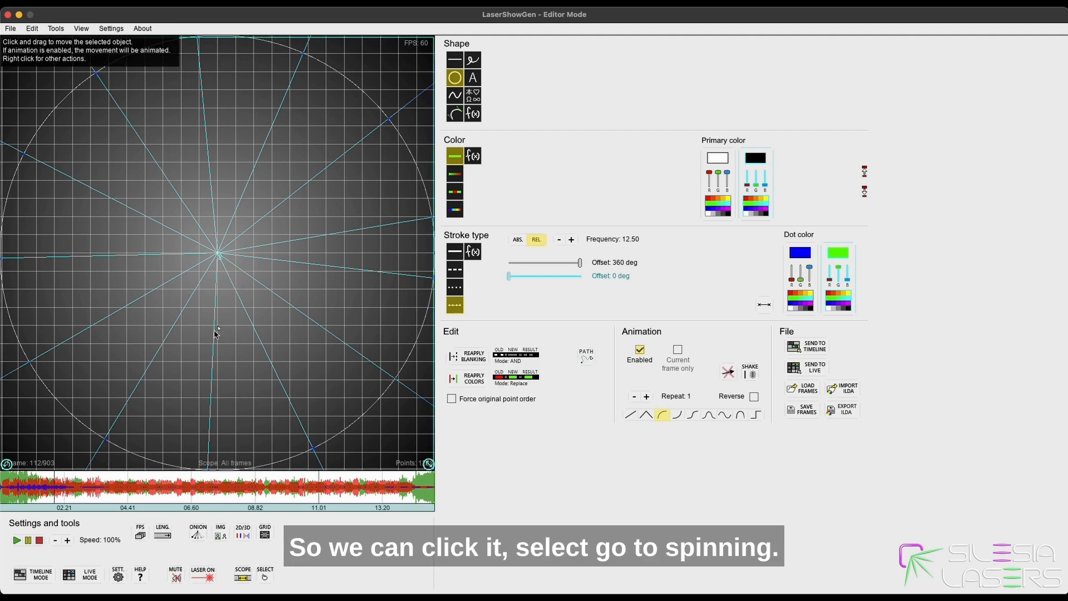
right_click(7, 467)
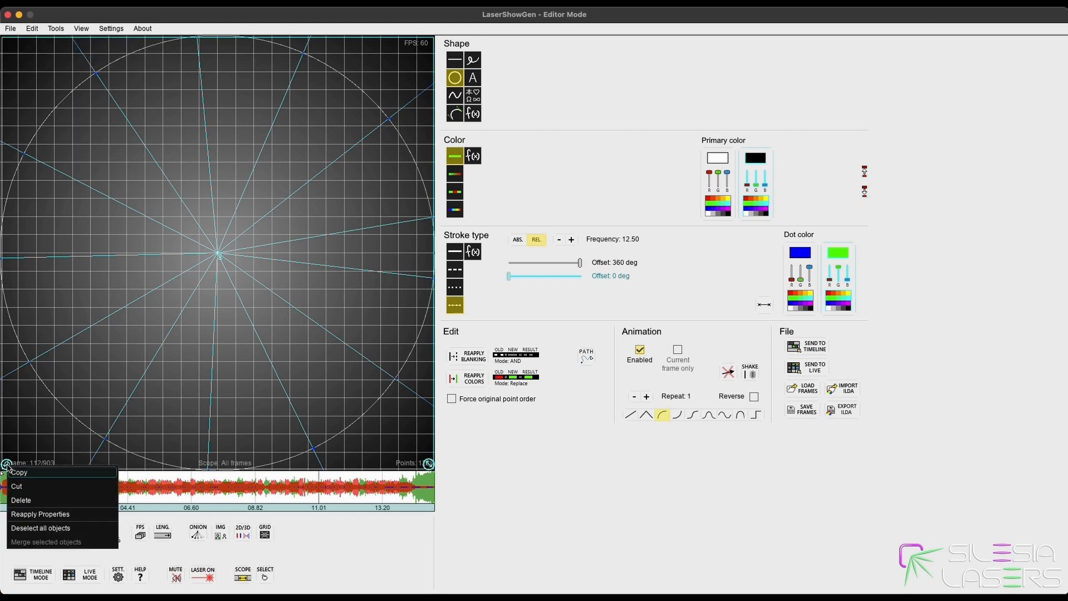
click(5, 463)
right_click(6, 462)
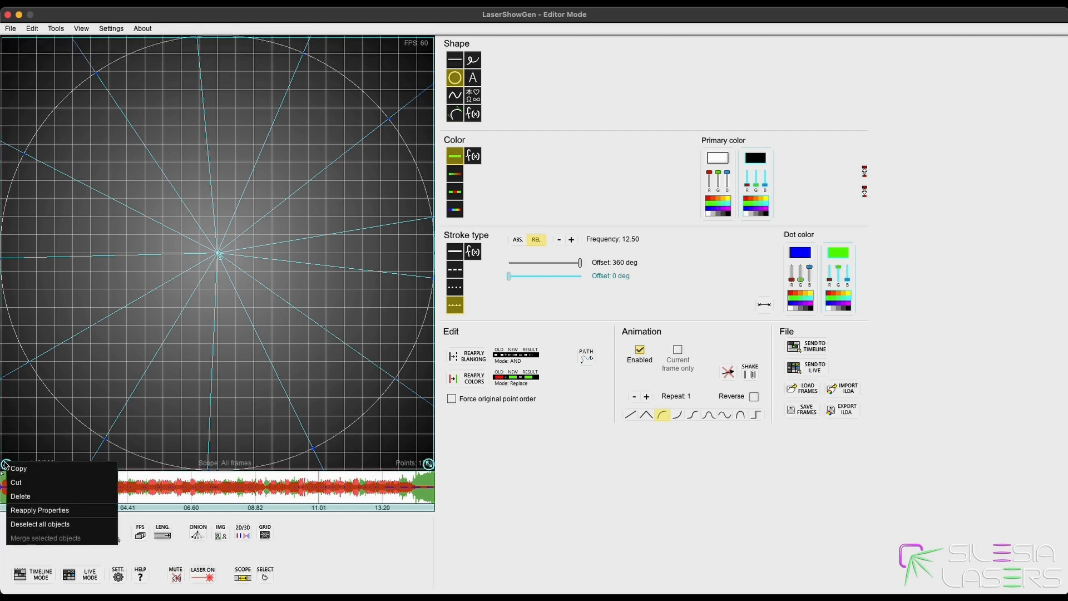
click(6, 464)
right_click(9, 471)
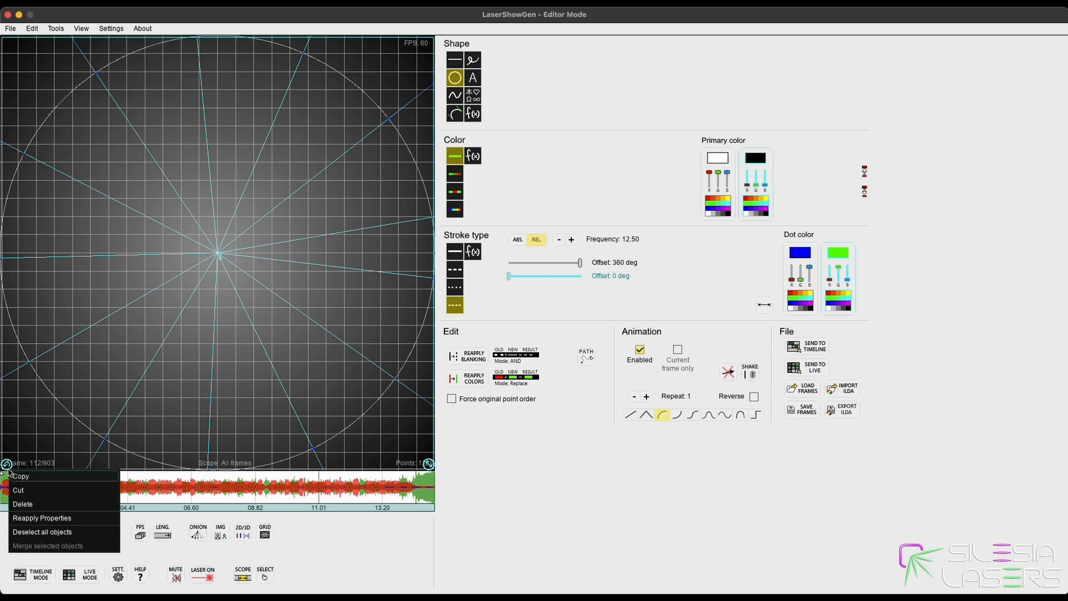
click(7, 468)
right_click(6, 467)
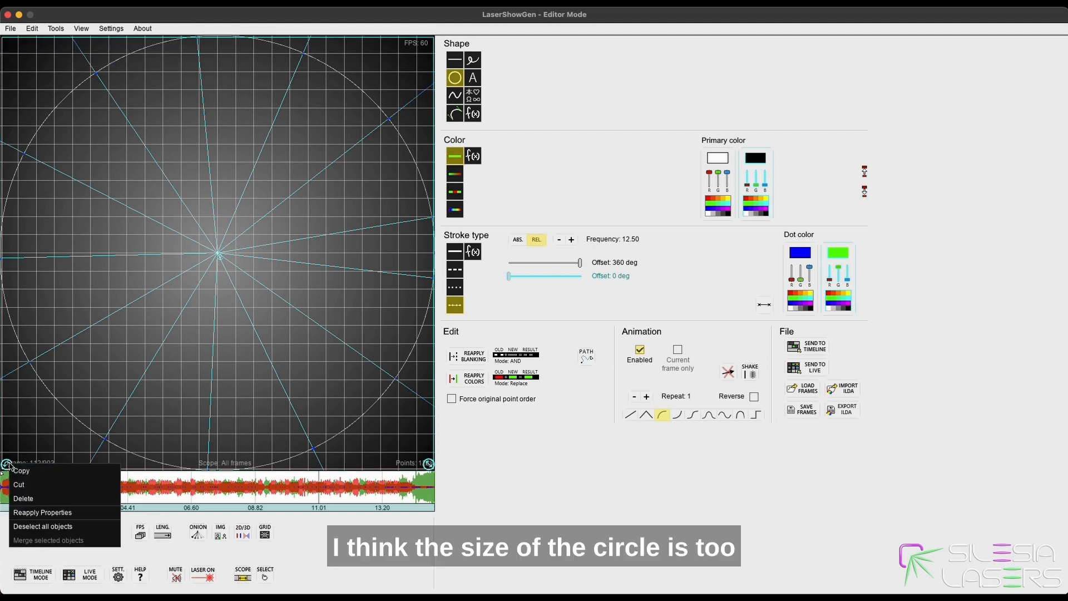
click(7, 467)
right_click(6, 469)
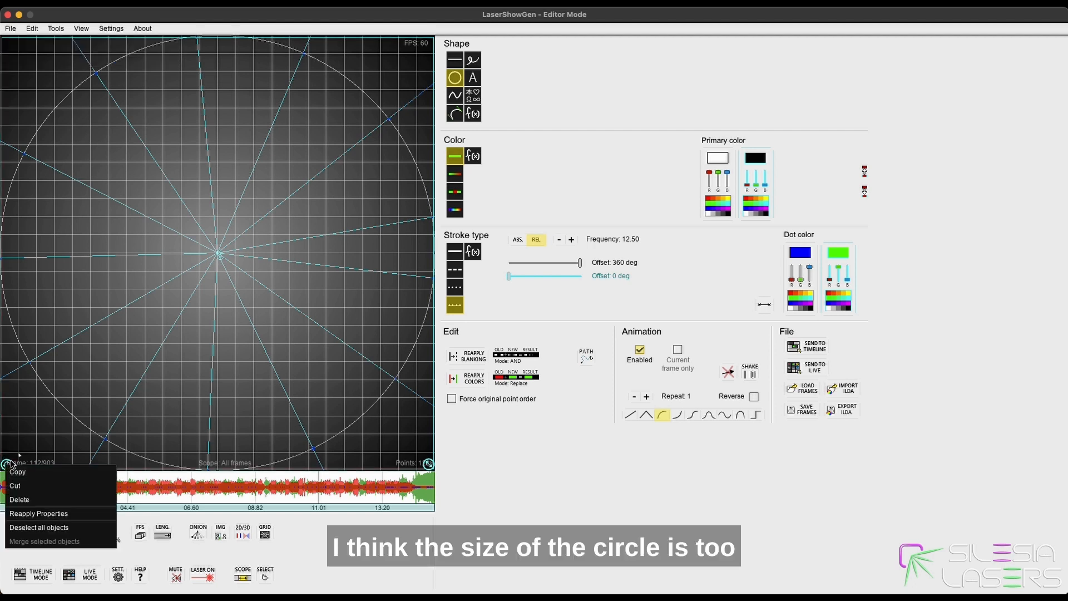
click(8, 465)
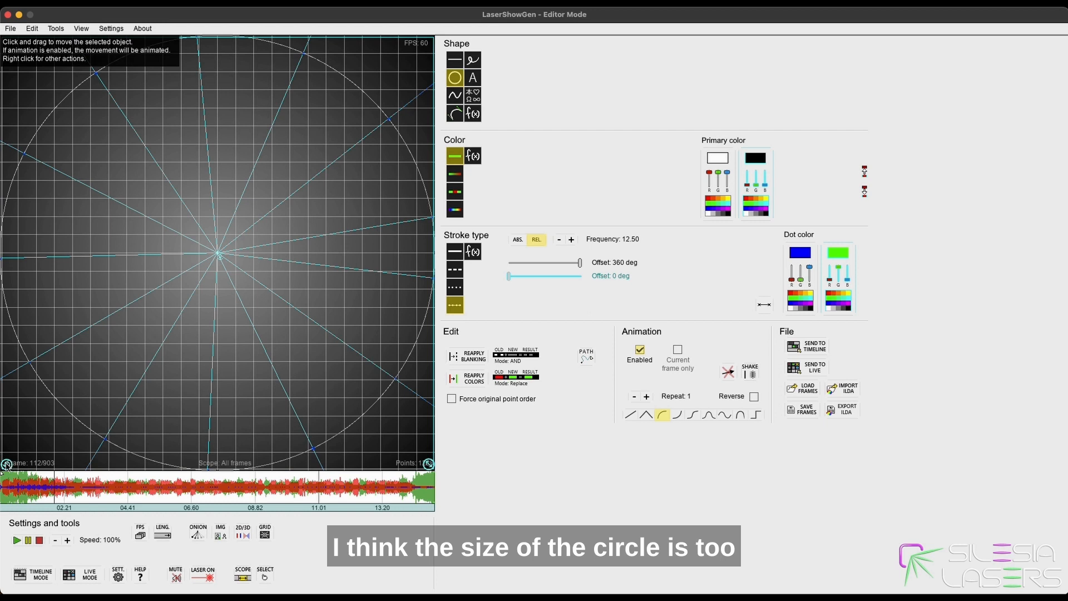
right_click(6, 463)
click(2, 466)
right_click(1, 467)
click(3, 465)
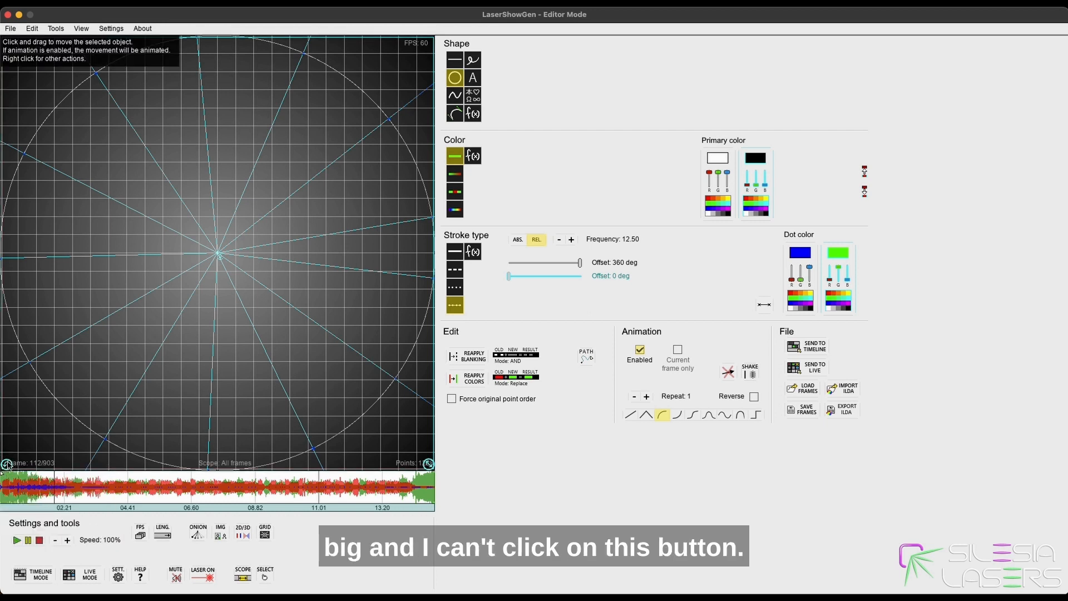
right_click(8, 464)
click(4, 462)
drag(4, 462, 4, 467)
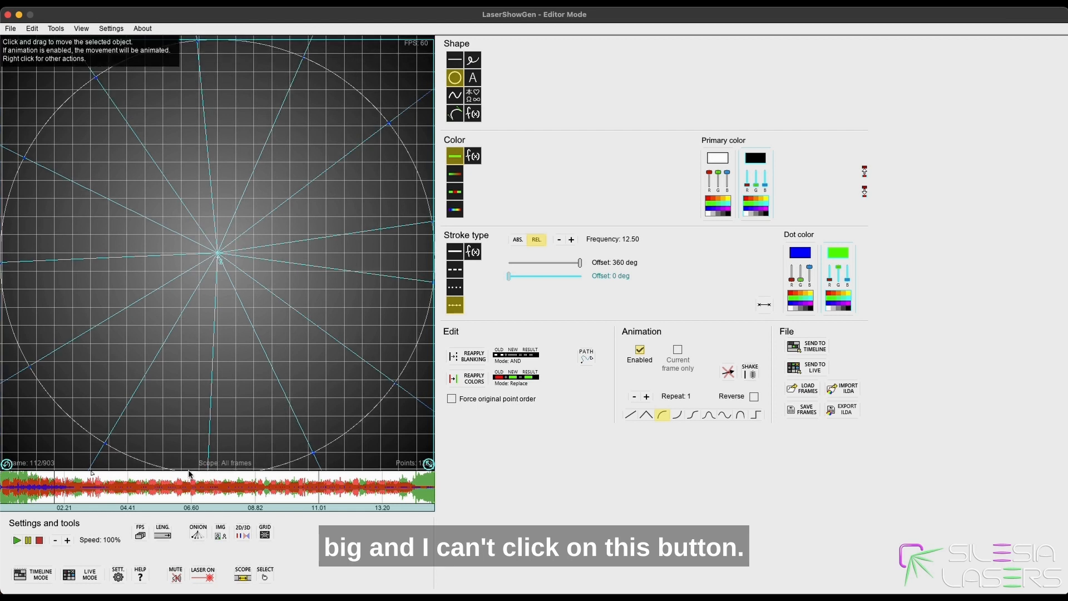
Disable animation and shrink the circle slightly so its rotation handle can be reached.
click(640, 349)
drag(424, 467, 416, 453)
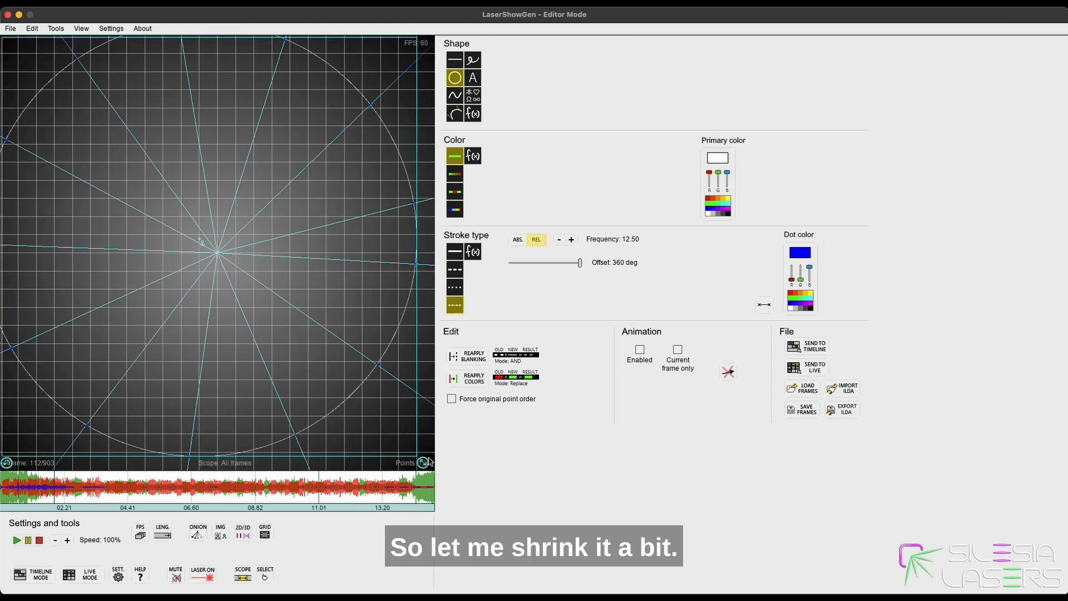
right_click(7, 463)
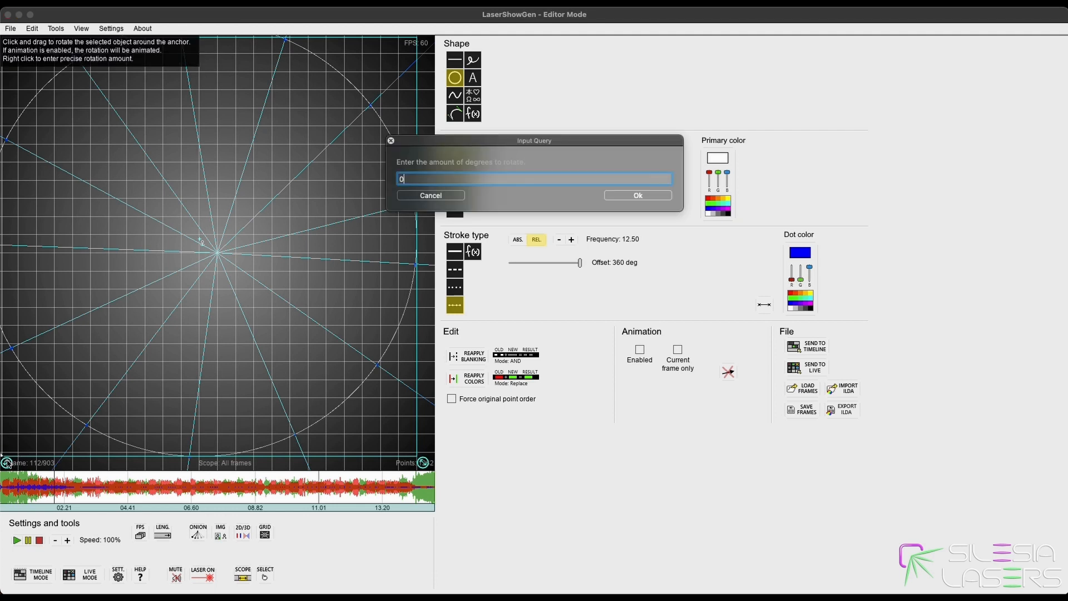
click(432, 195)
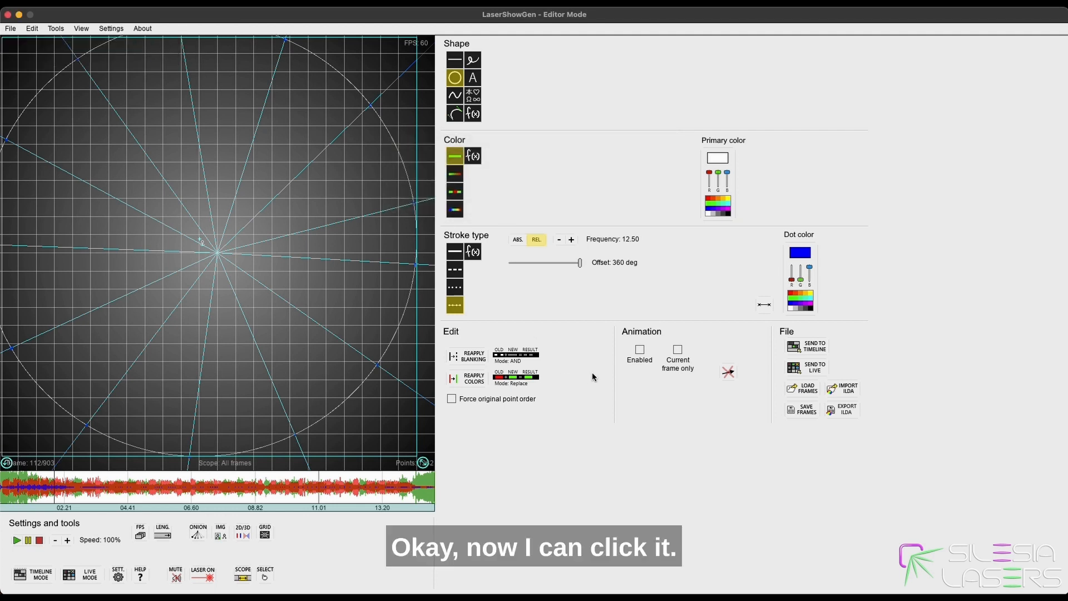
Enable animation again and apply an animated rotation of 1080 degrees to the circle.
click(638, 348)
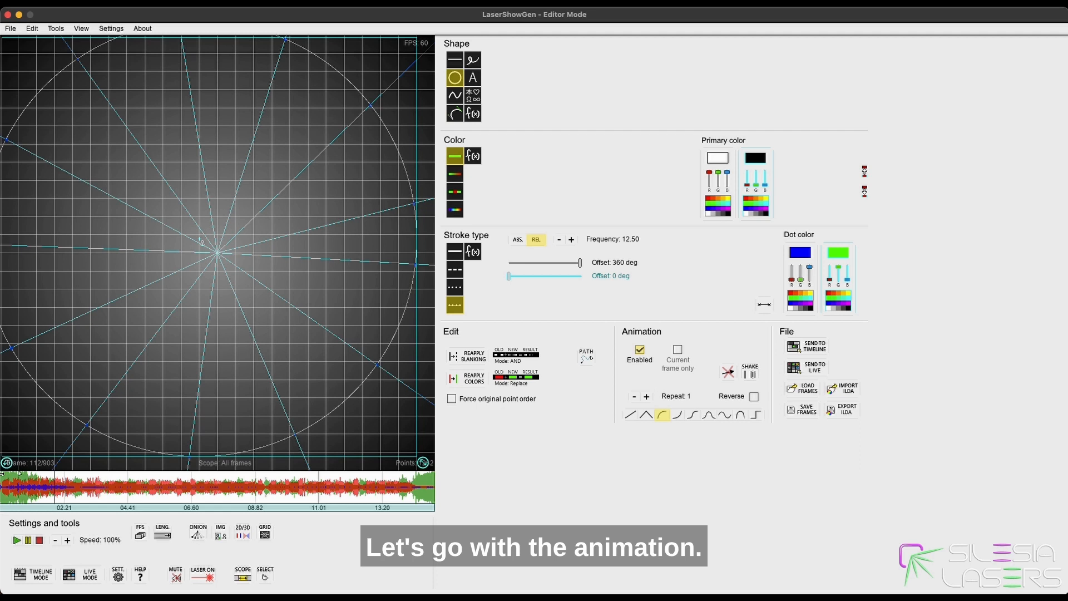
right_click(7, 463)
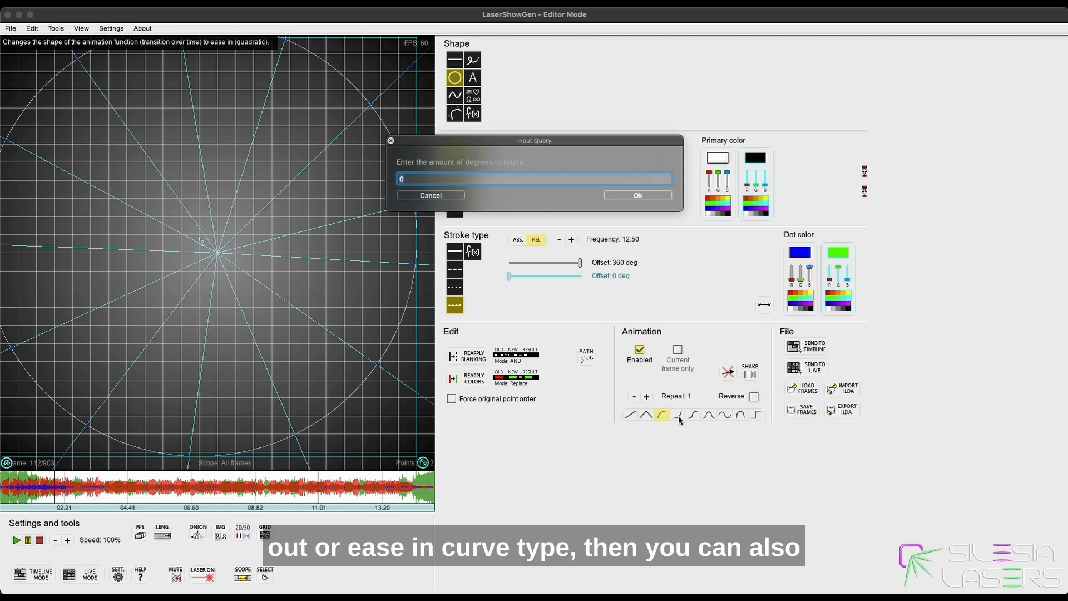
click(412, 179)
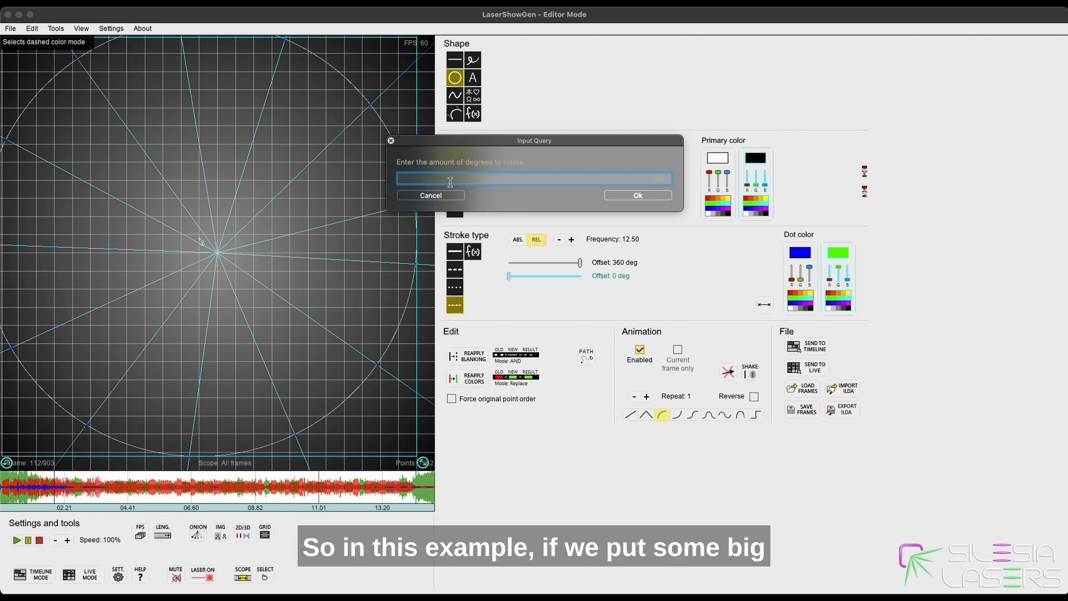
text(1080)
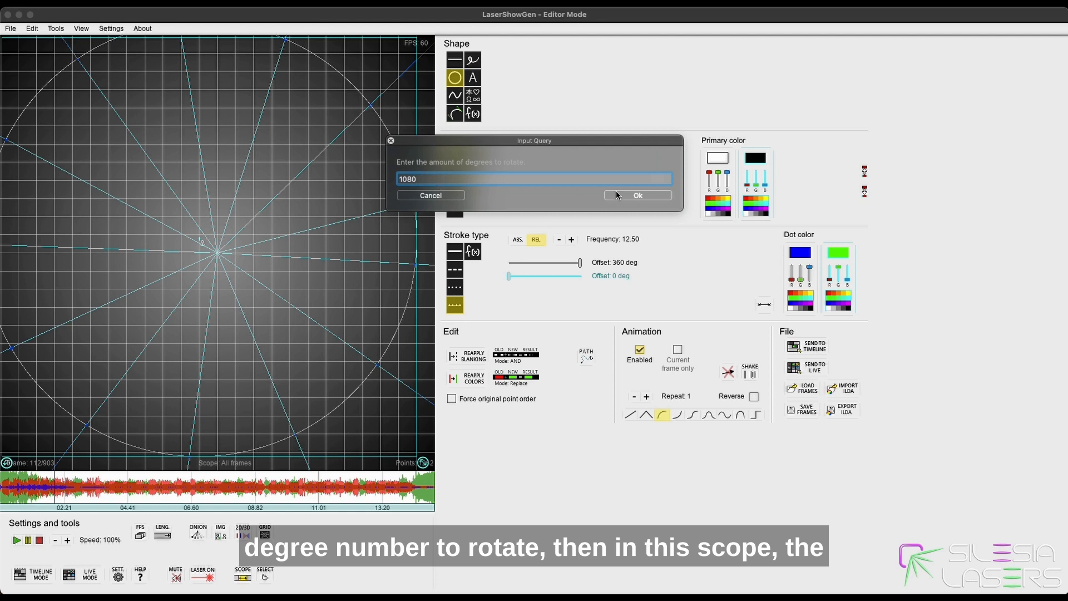
click(632, 197)
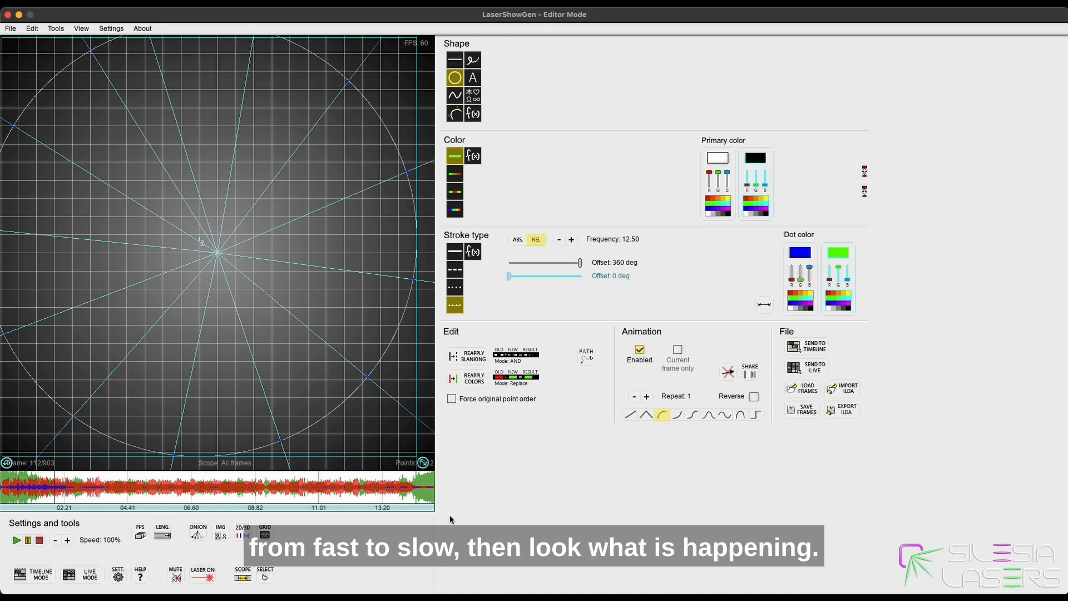
Deselect the circle and play the animation from several frames to check how the rotation slows down with the music.
click(390, 460)
key(space)
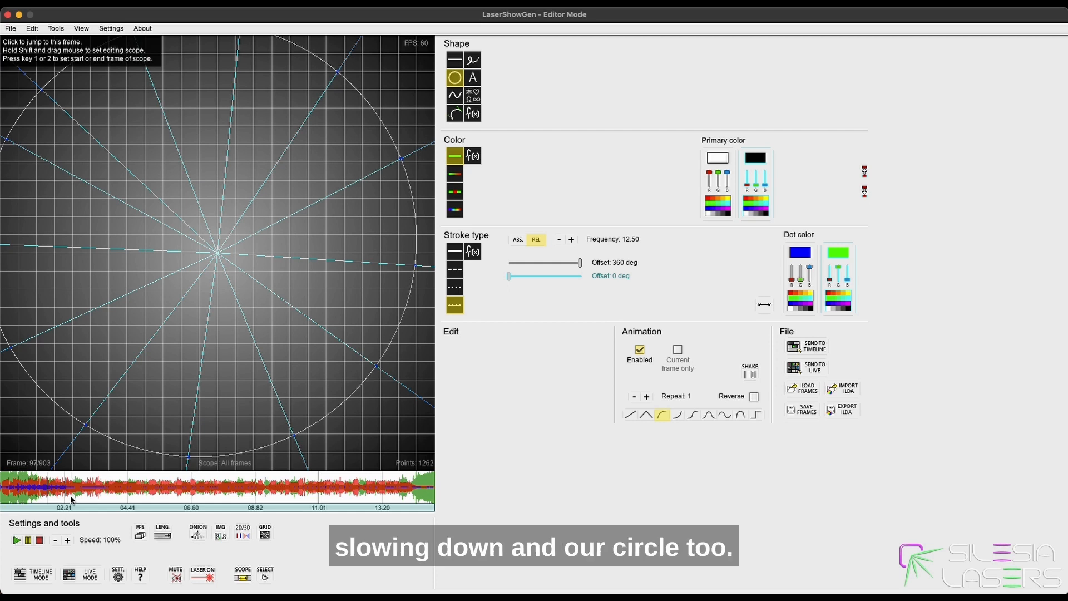
drag(77, 491, 92, 491)
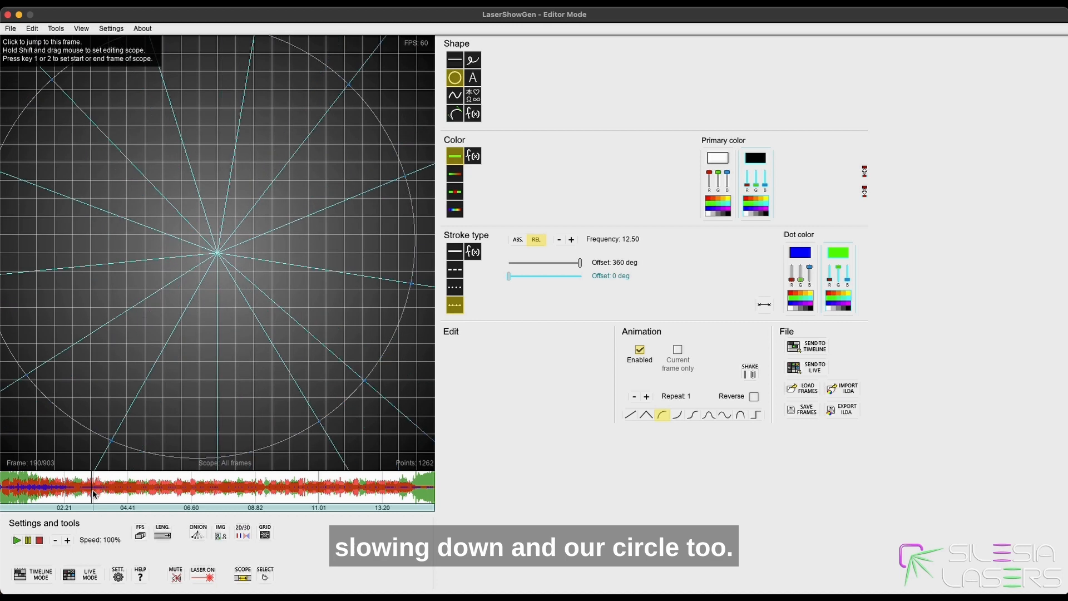
key(space)
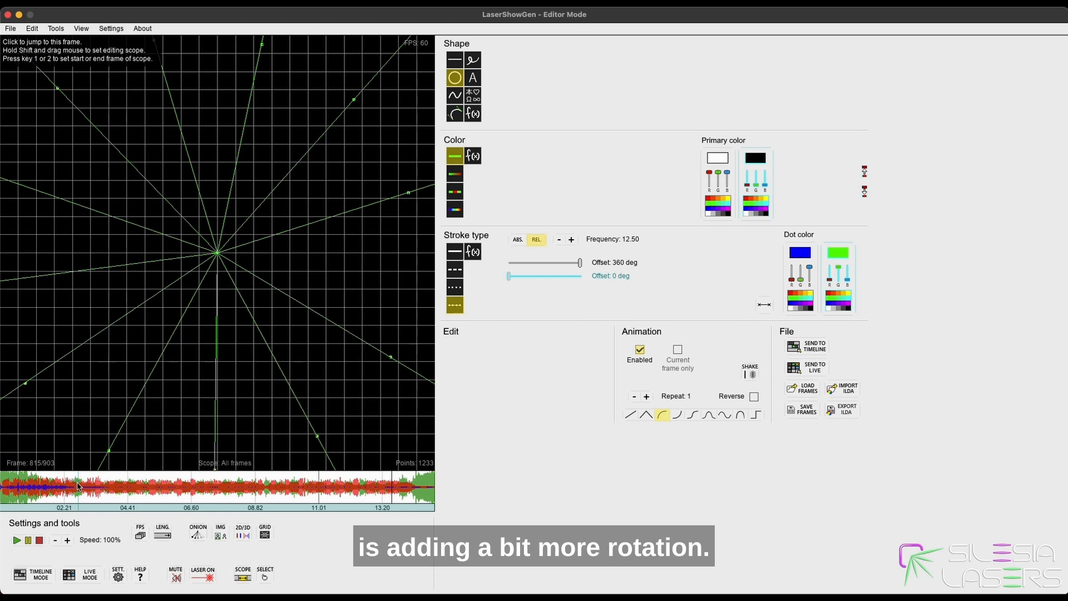
Apply an animated rotation of 1600 degrees to the circle and play the animation from several frames to check its pace.
click(22, 488)
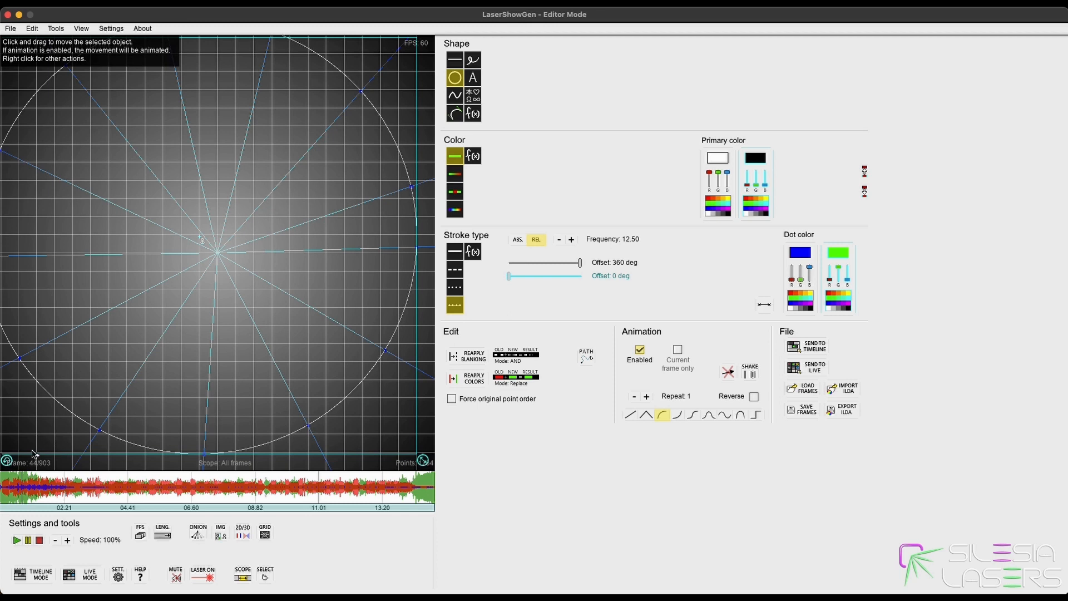
right_click(6, 460)
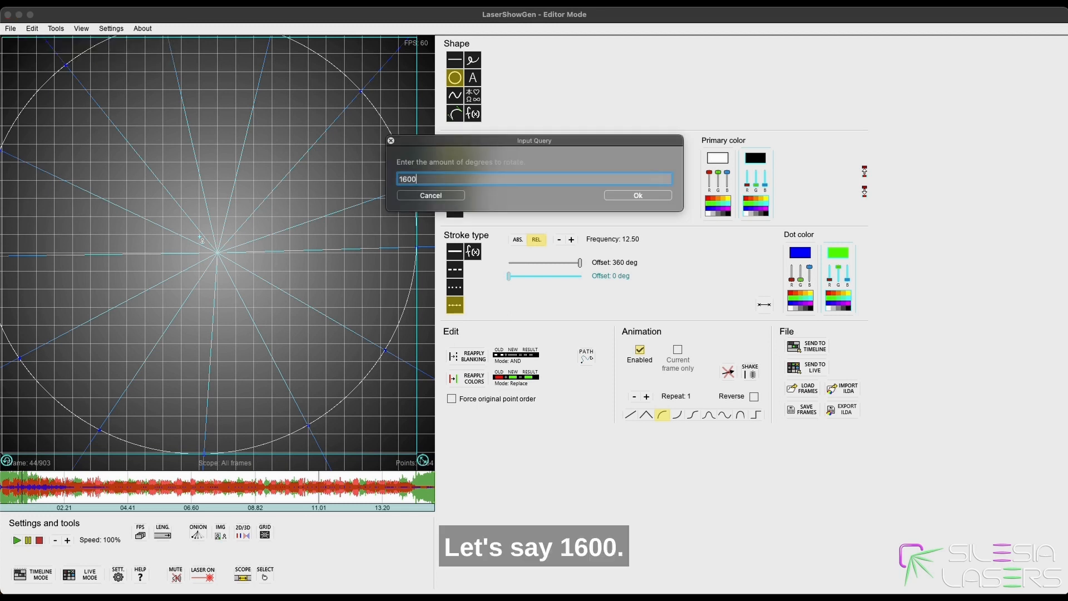
click(631, 197)
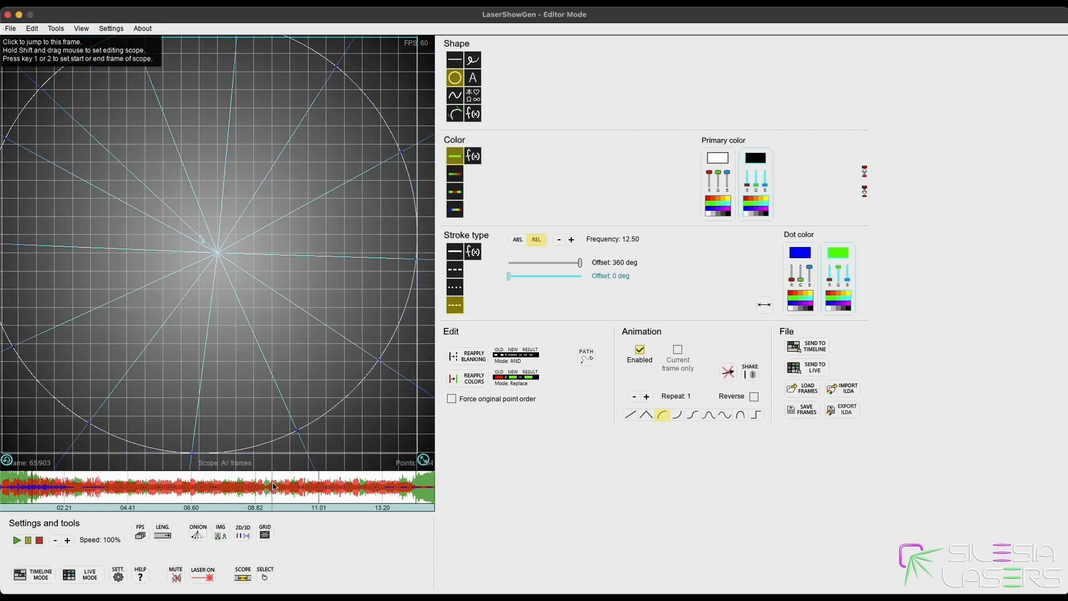
click(273, 487)
click(46, 486)
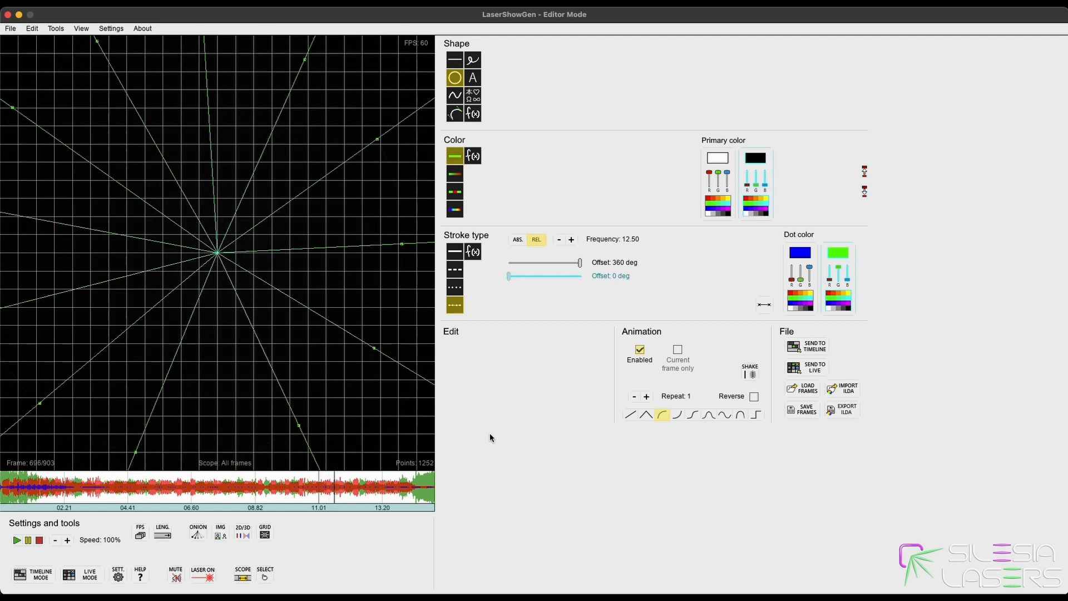
Undo the circle's latest rotation and resizing.
click(360, 394)
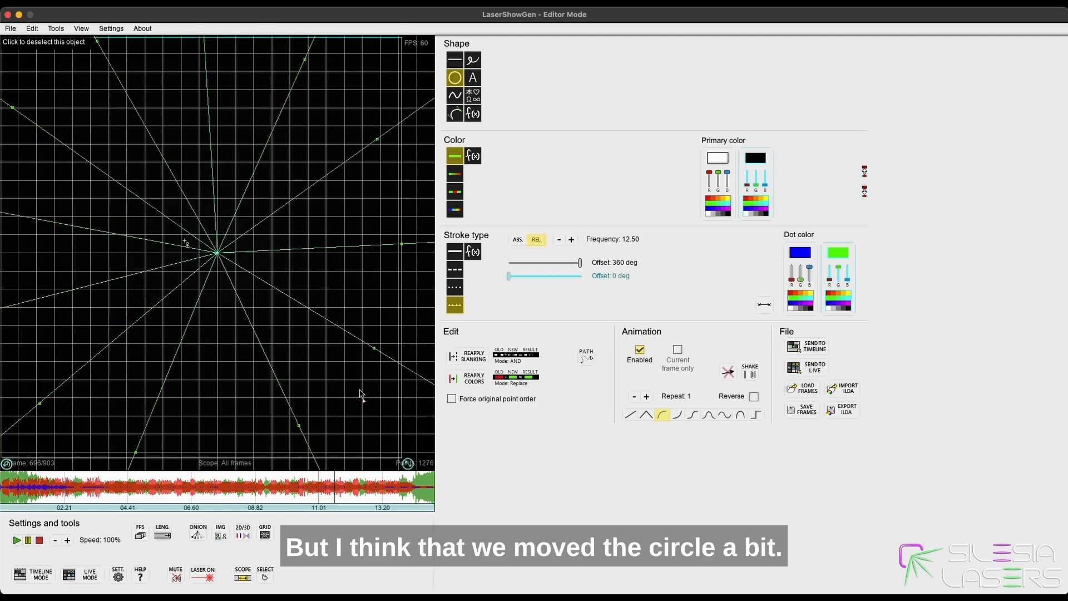
key(ctrl+z)
key(ctrl+z)
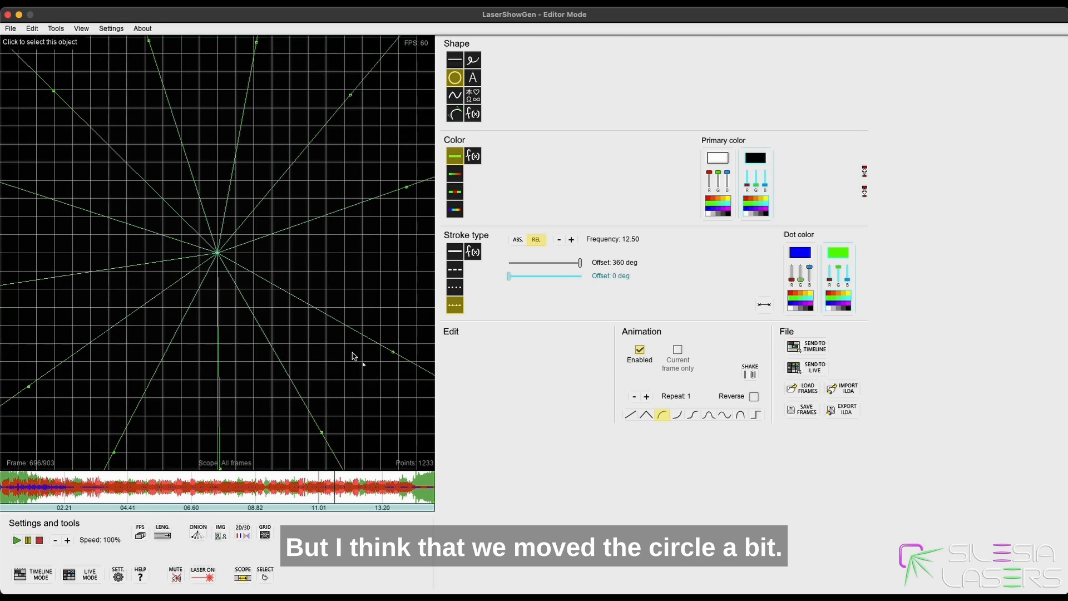
Select the circle, disable animation and shrink the circle slightly so its rotation handle is reachable.
click(268, 484)
drag(254, 484, 86, 484)
key(ctrl+a)
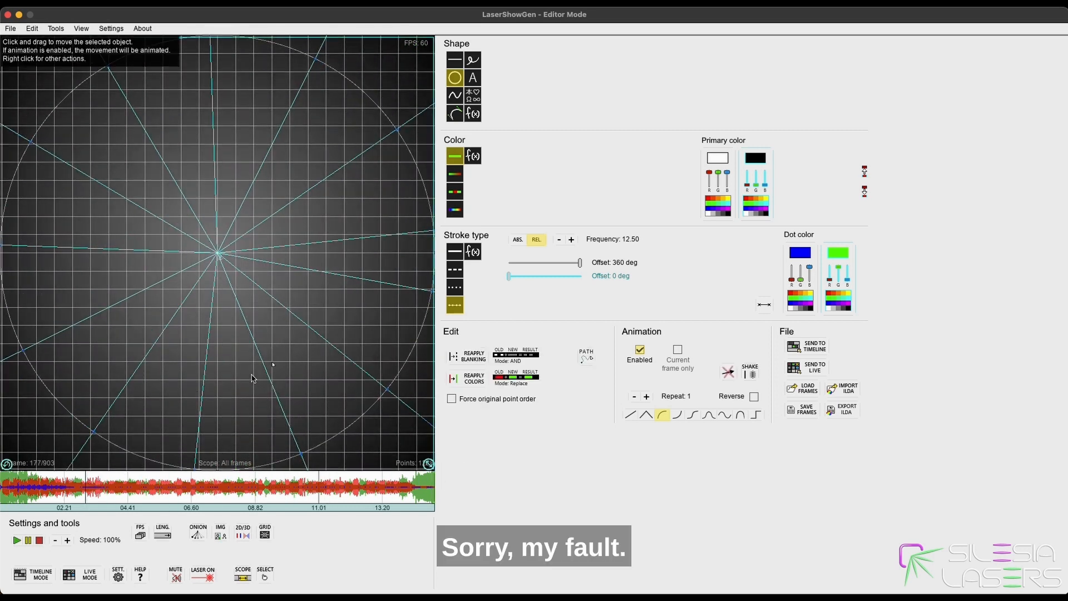
right_click(8, 465)
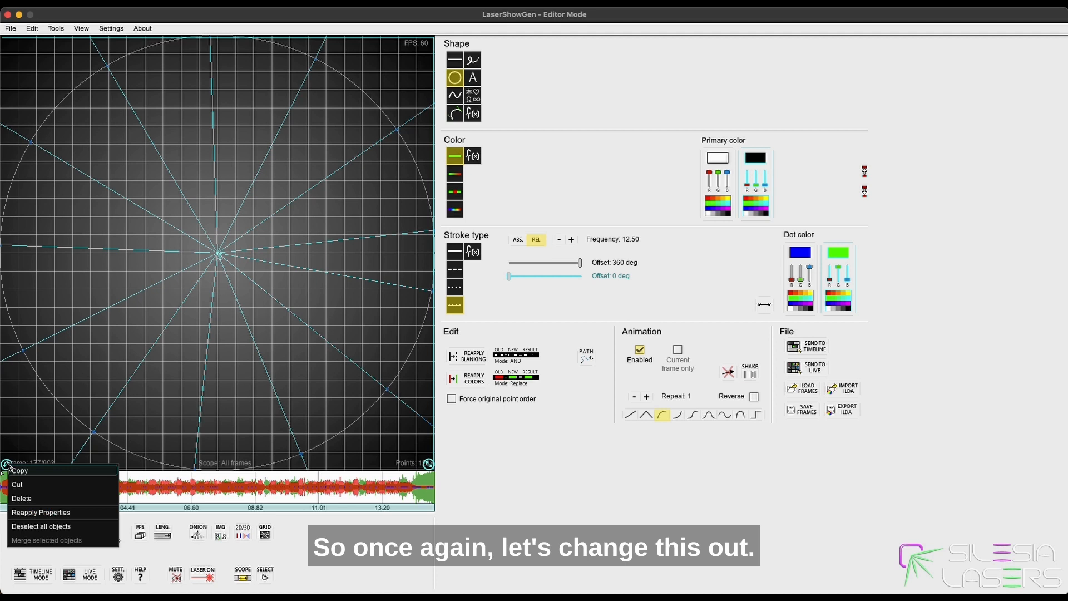
click(500, 457)
click(641, 351)
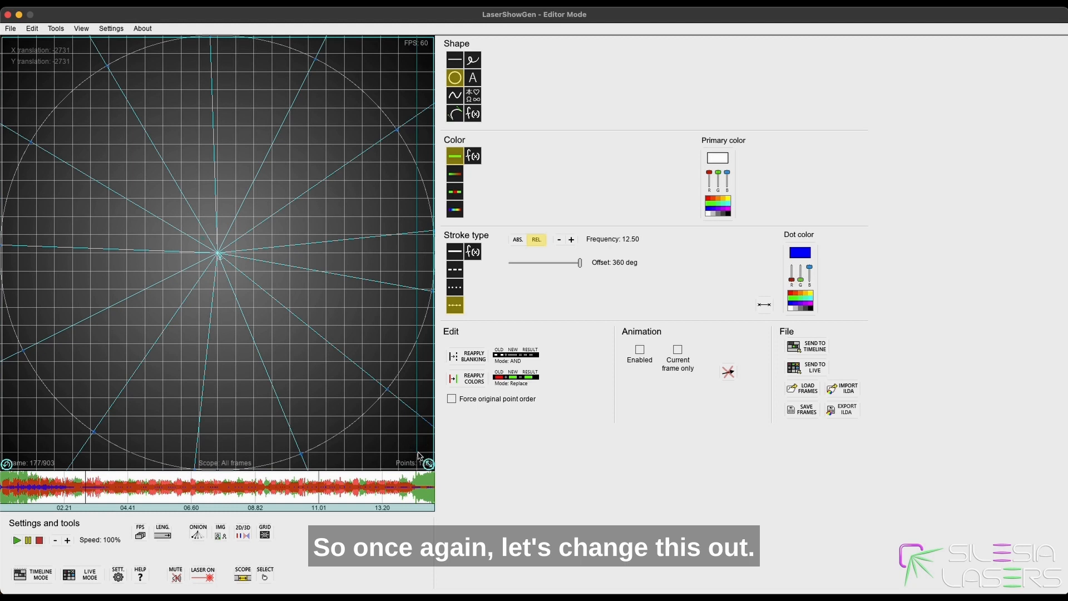
drag(419, 455, 422, 456)
Enable animation, apply an animated rotation of 1600 degrees to the circle, and play it to check pace and position.
drag(226, 478, 66, 490)
click(639, 351)
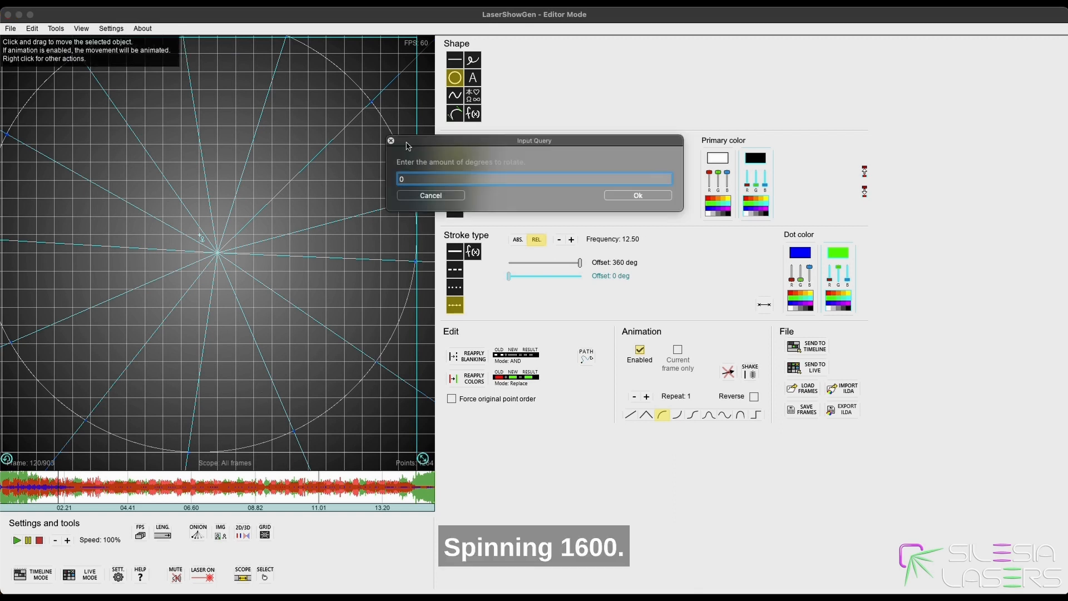
click(622, 196)
click(15, 499)
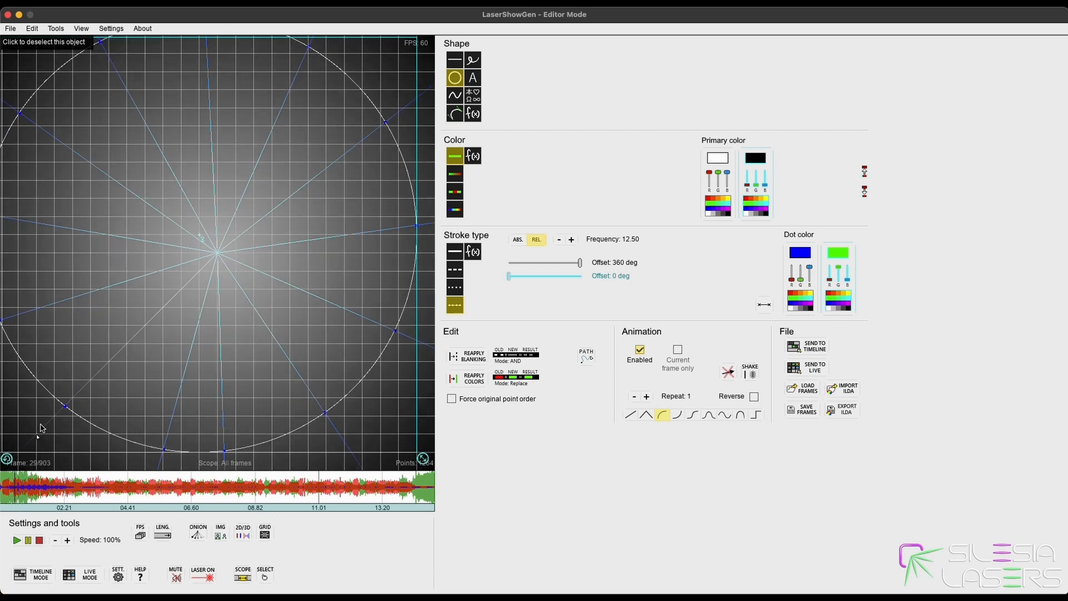
click(48, 418)
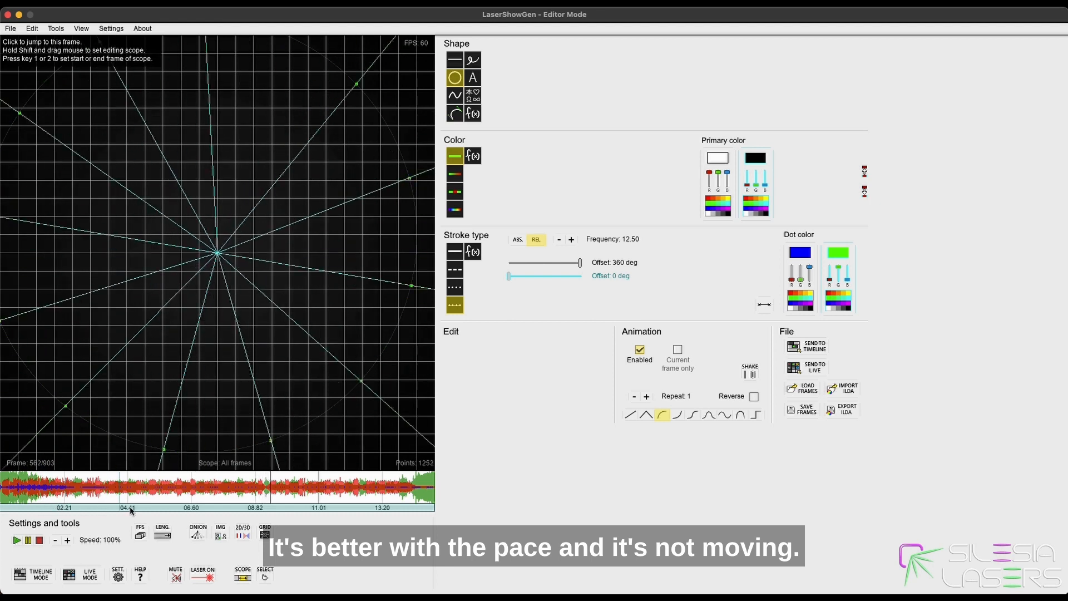
key(space)
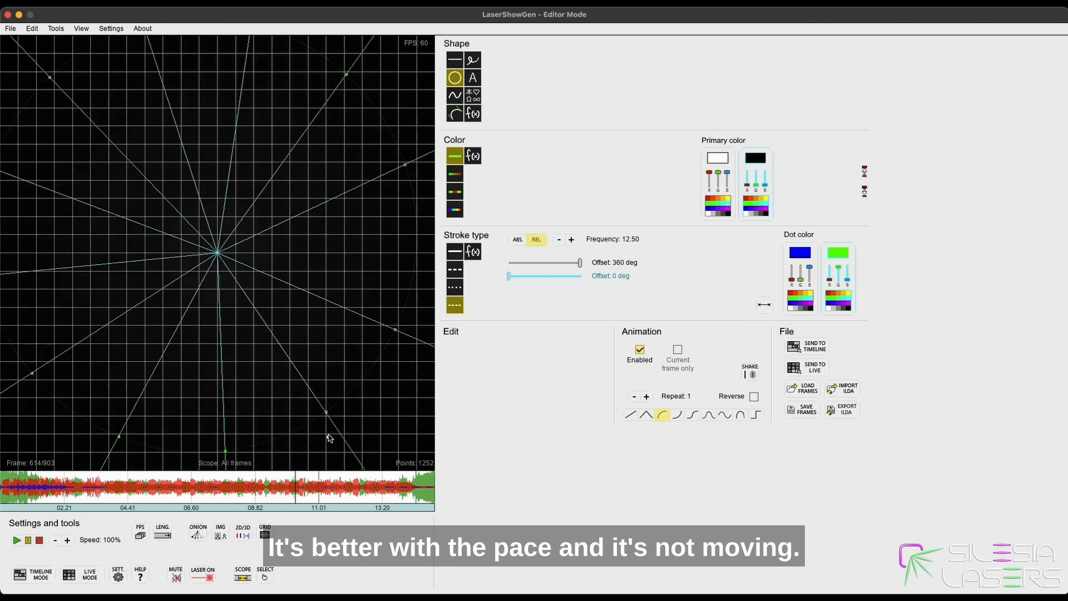
Delete the off-center circle and draw a new one from the canvas center, leaving a small margin inside the frame edges.
key(super+a)
key(Delete)
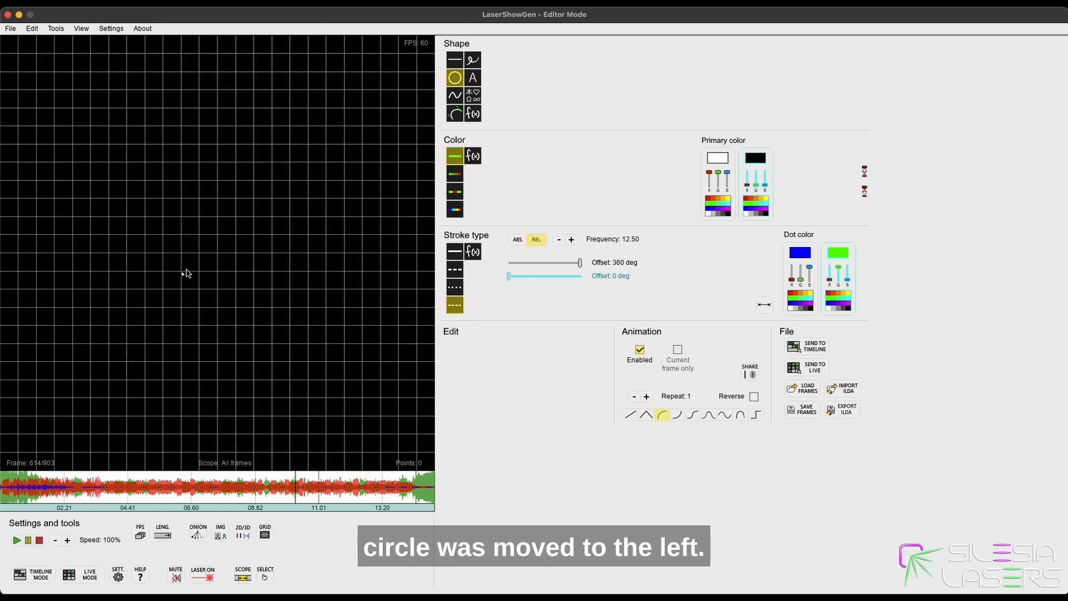
drag(216, 258, 435, 255)
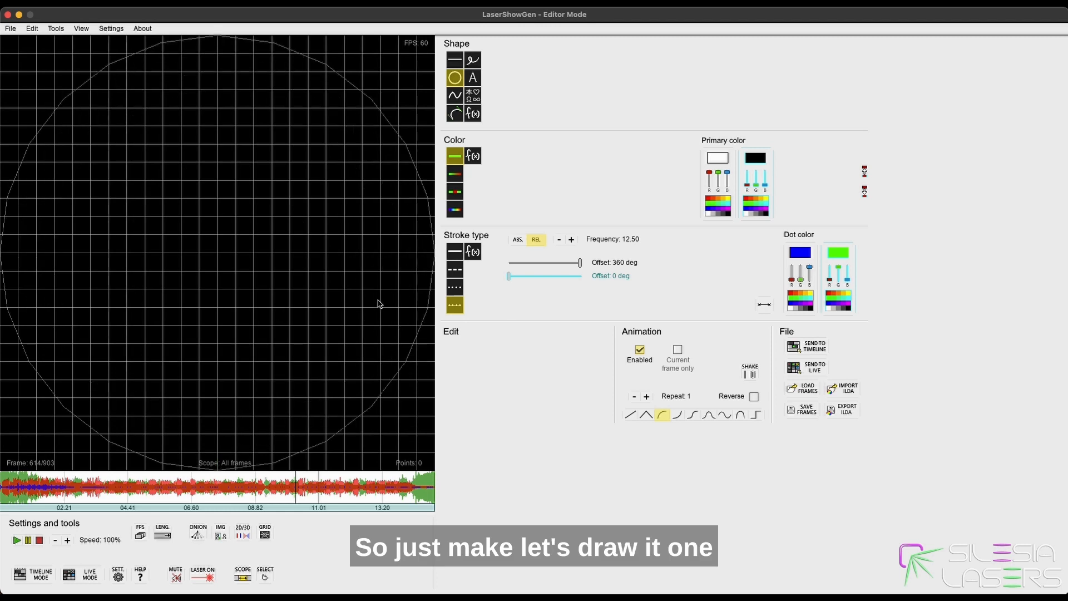
key(super+z)
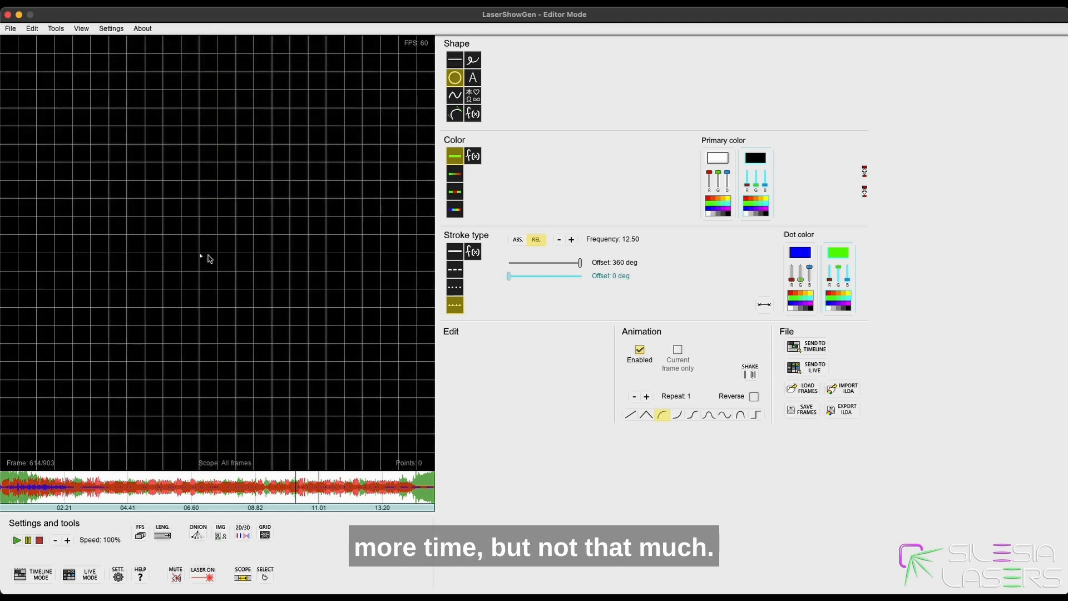
drag(216, 258, 346, 305)
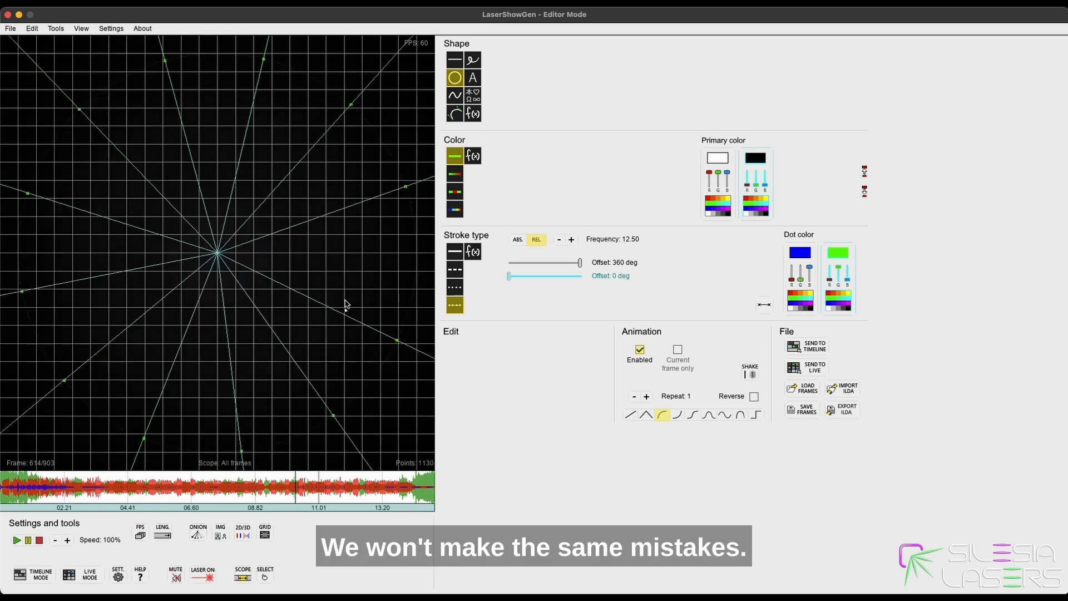
Apply an animated rotation by an exact number of degrees to the redrawn circle and play the animation to check it.
click(366, 489)
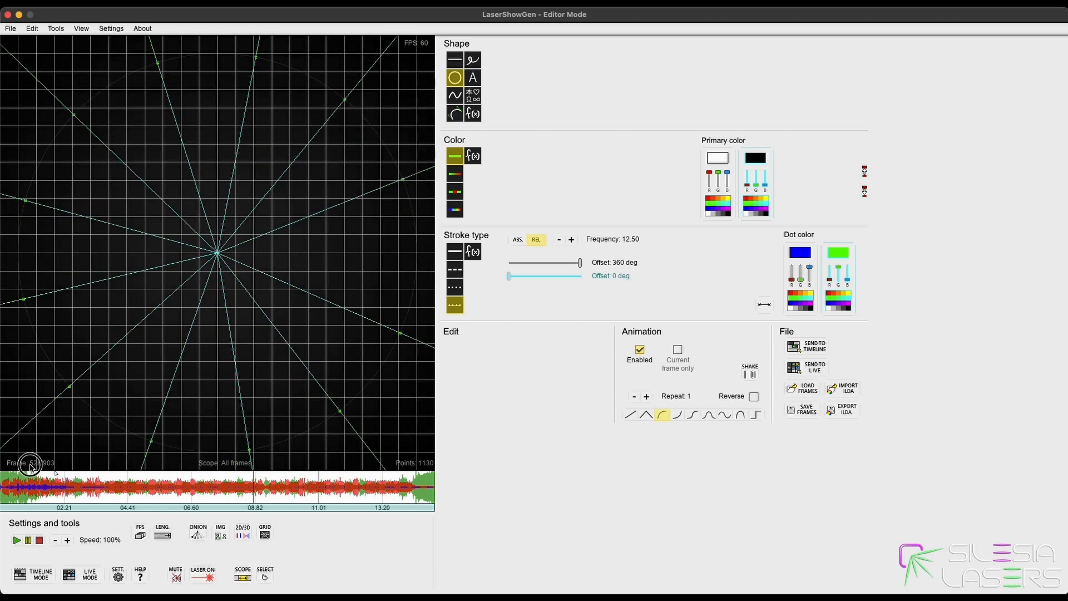
click(10, 486)
click(142, 386)
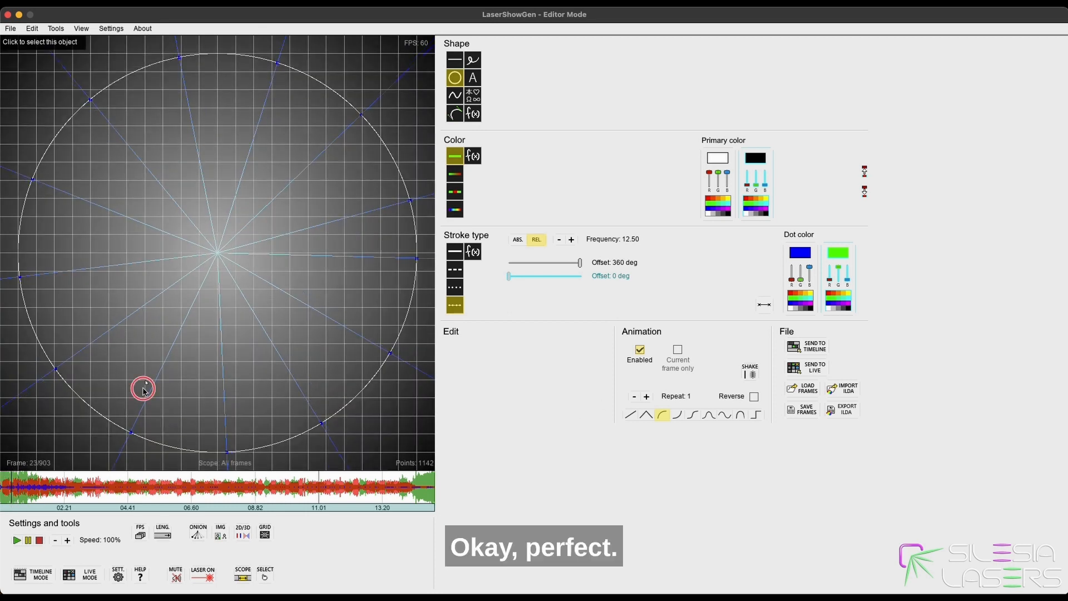
click(12, 458)
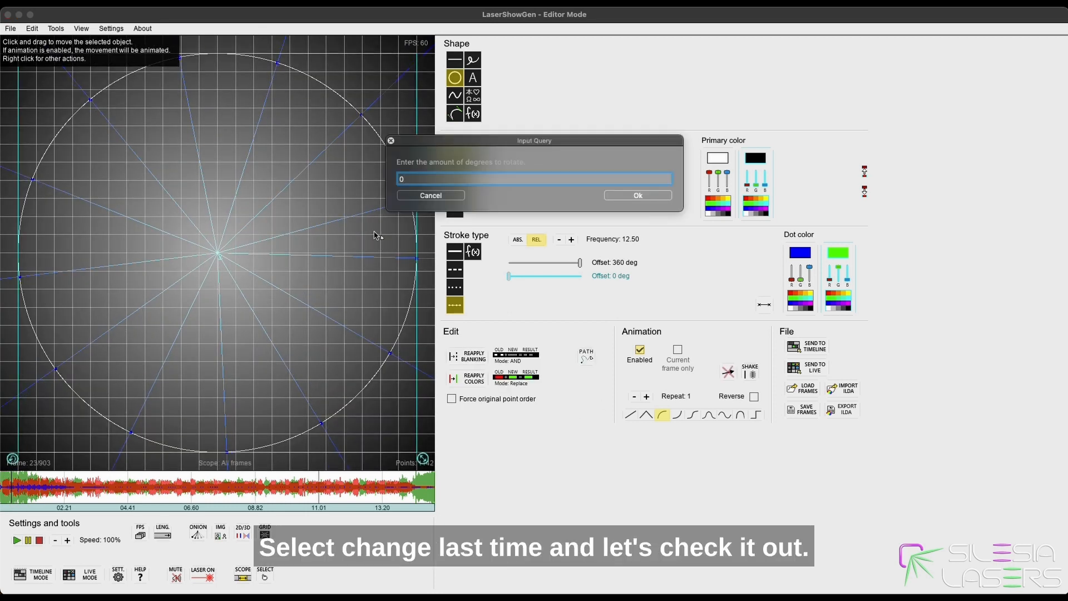
click(616, 195)
click(20, 464)
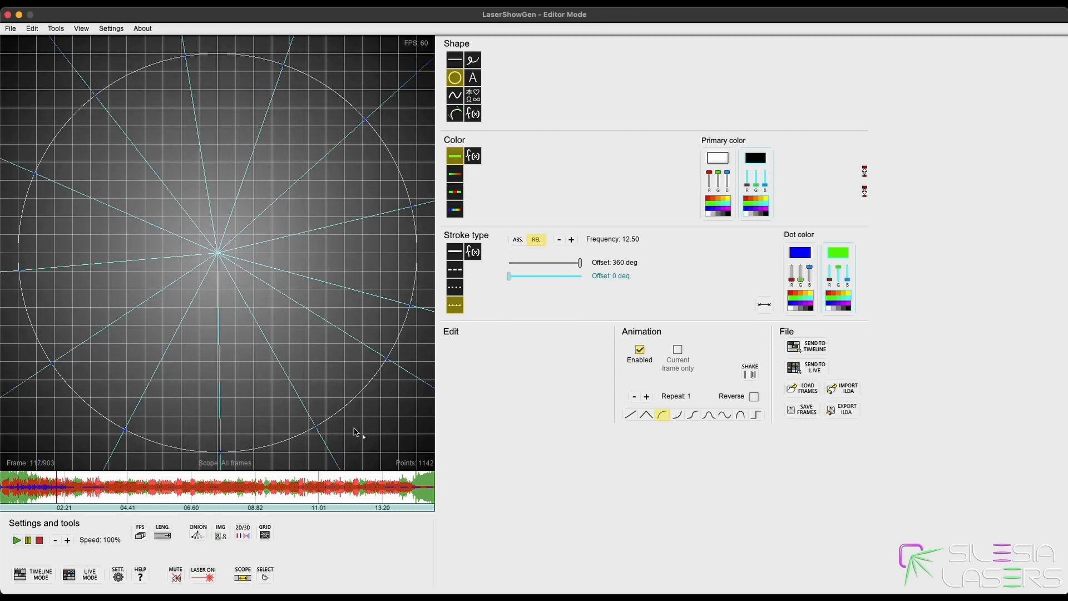
click(210, 485)
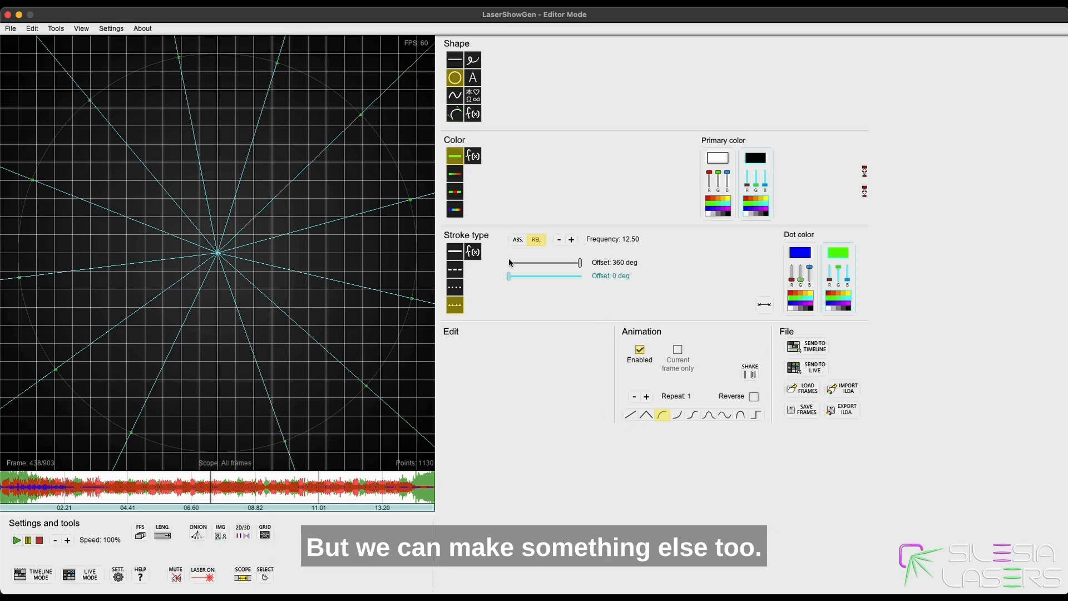
Select the circle, limit the editing scope to frames 666–903 and choose the linear animation curve.
click(287, 305)
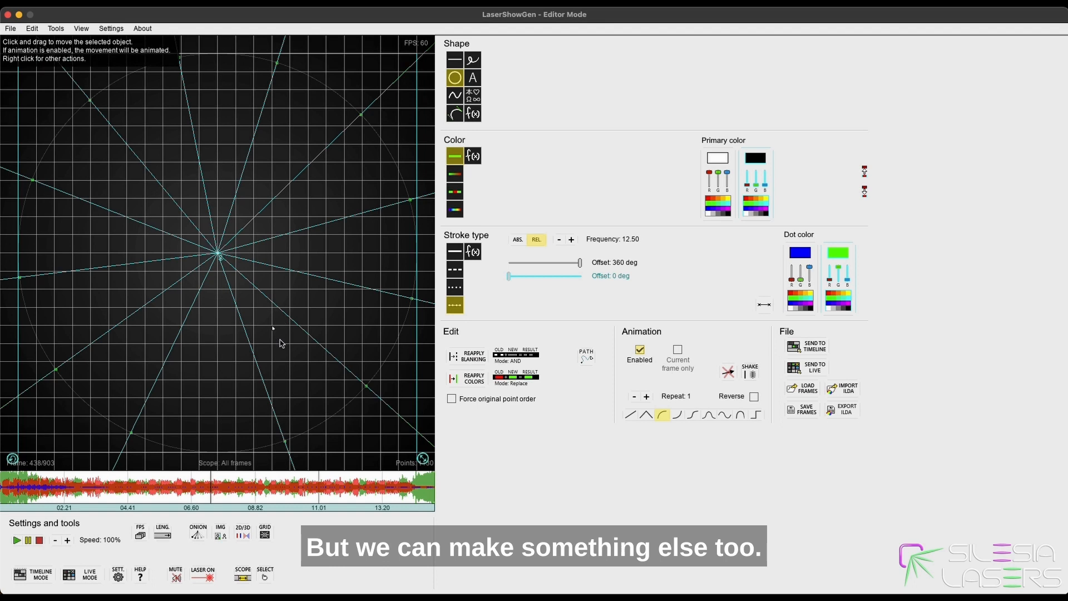
click(355, 492)
click(309, 493)
key(space)
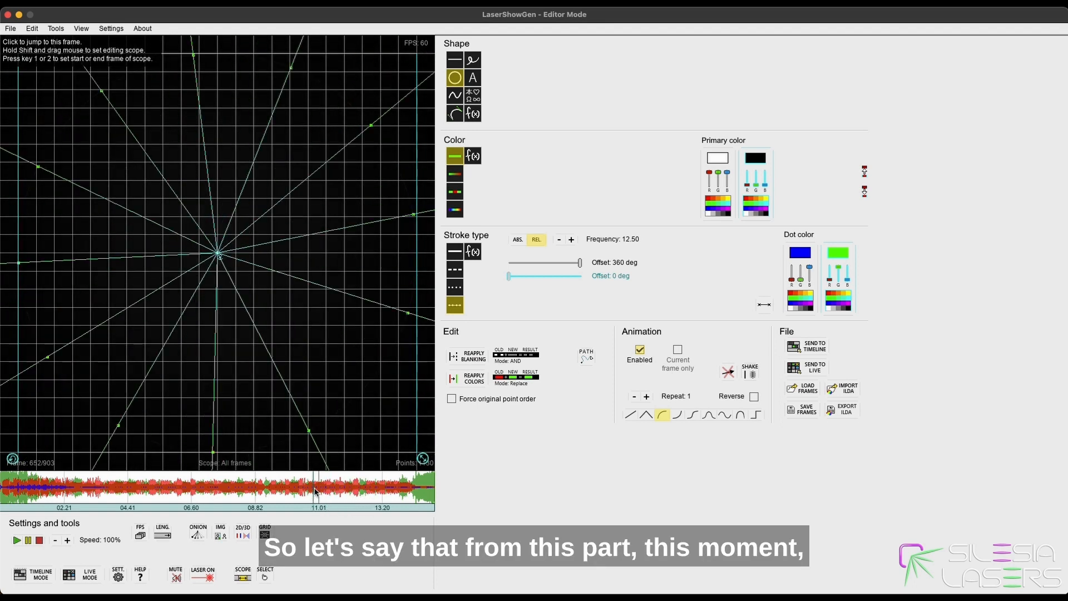
click(319, 492)
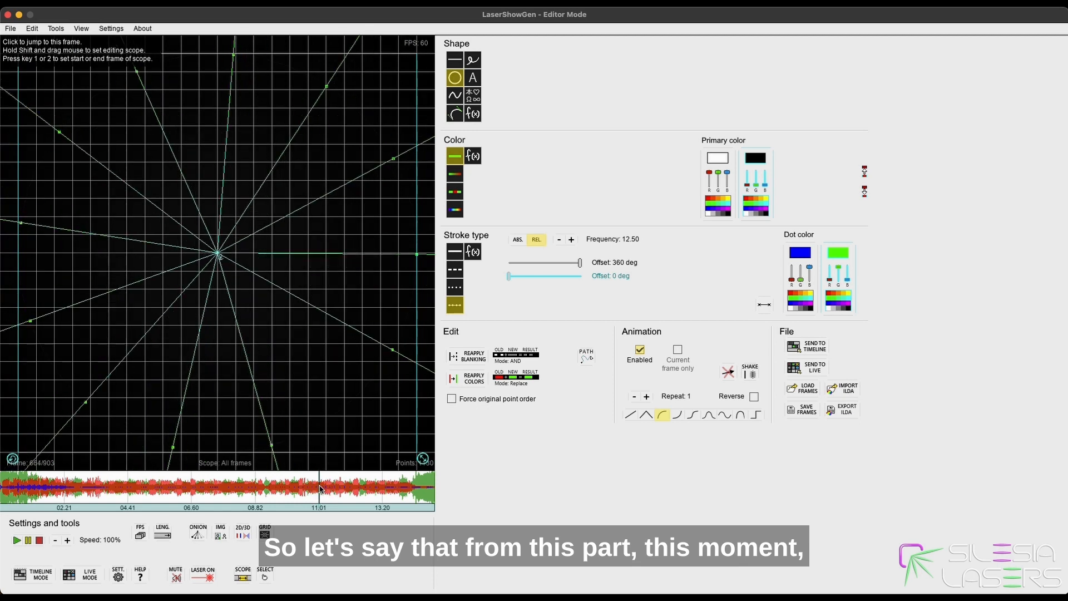
shift+click(322, 509)
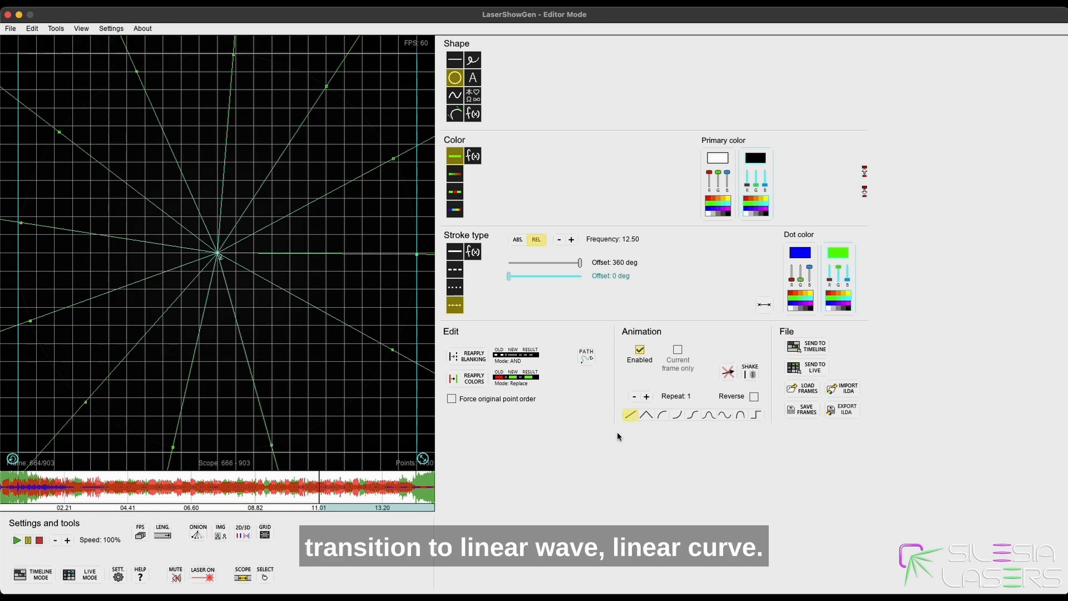
Move the circle's animation anchor up to Y 16384 and scale the circle down toward it as an animation.
drag(219, 254, 223, 234)
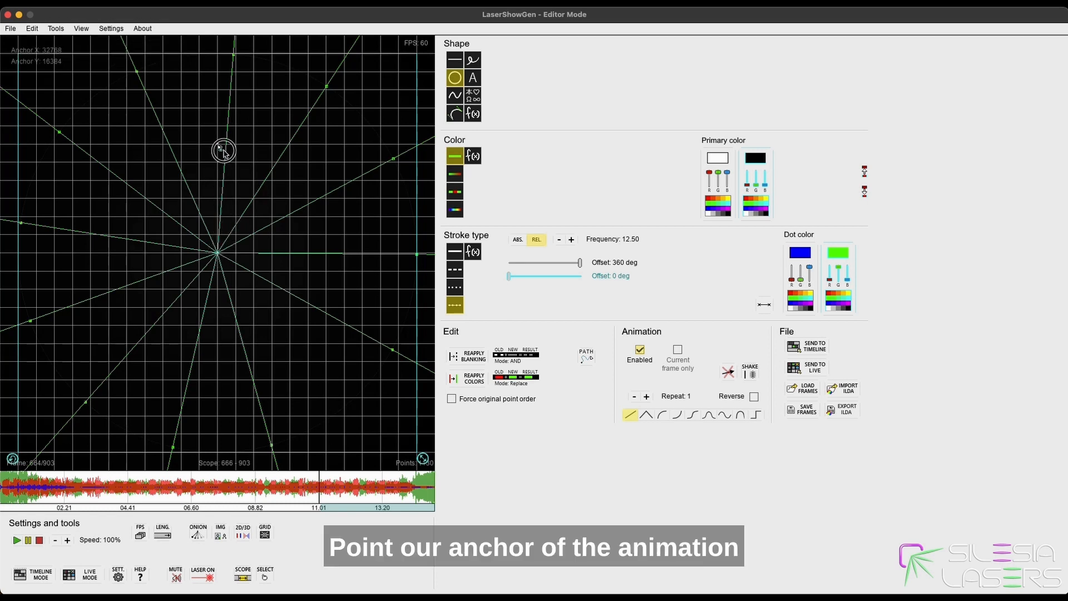
drag(223, 153, 225, 155)
drag(423, 458, 386, 275)
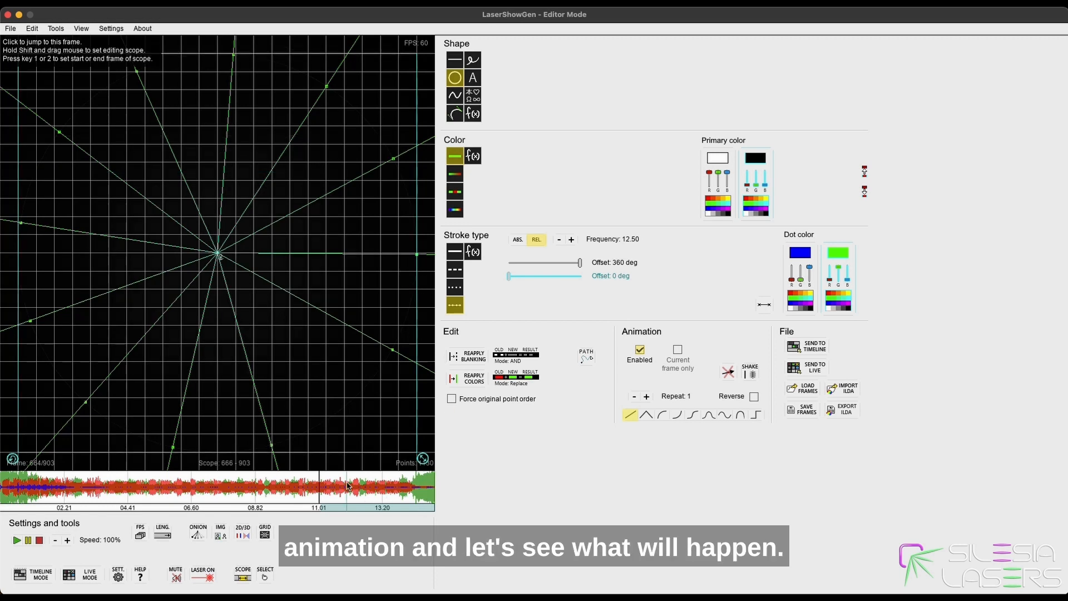
Play the animation and switch between 2D and 3D preview to examine how the dots move near the end.
click(273, 486)
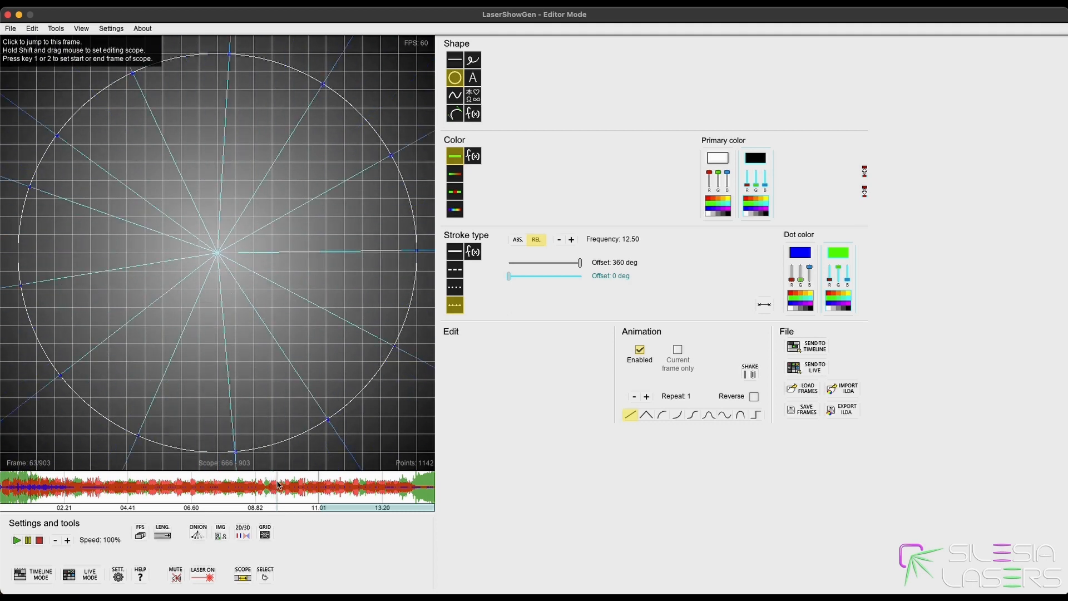
click(284, 489)
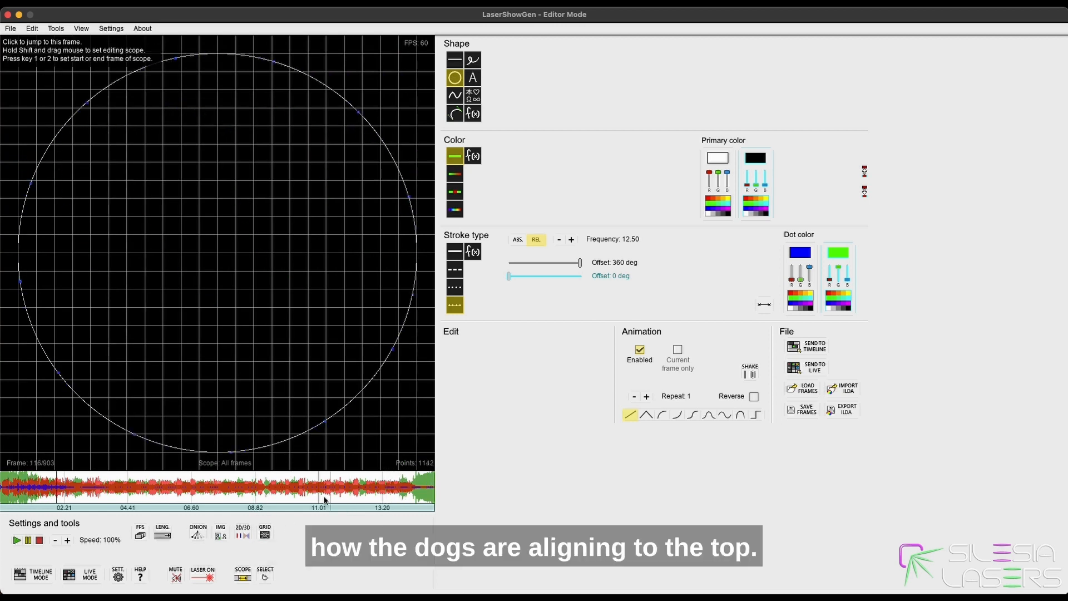
click(247, 537)
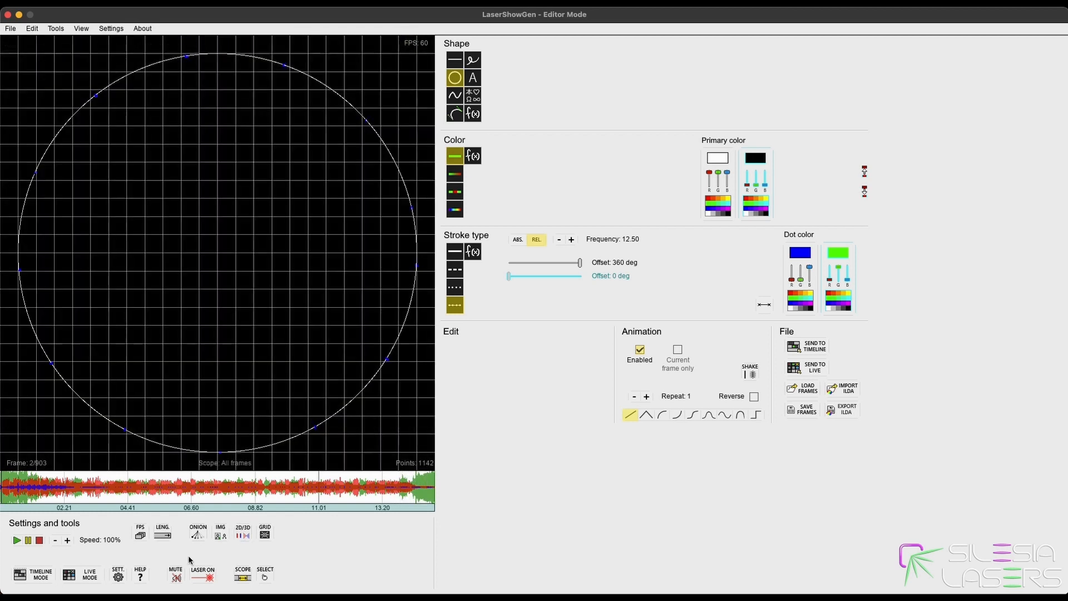
click(242, 533)
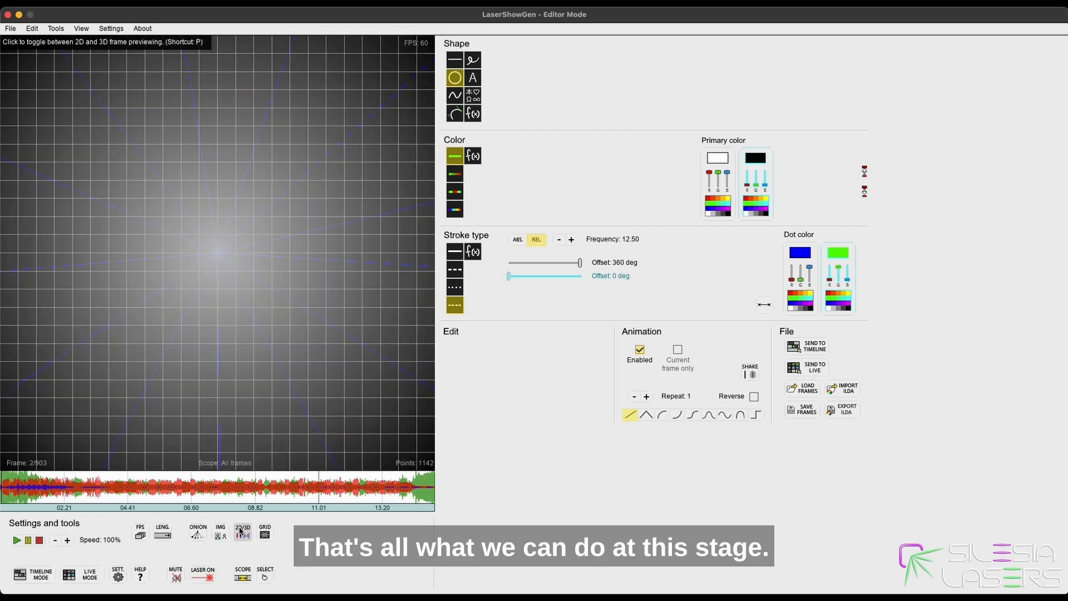
Send the finished animation to the timeline at 01:30 on Layer 1 and show a wider time range around it.
click(825, 345)
scroll(477, 392, down, 8)
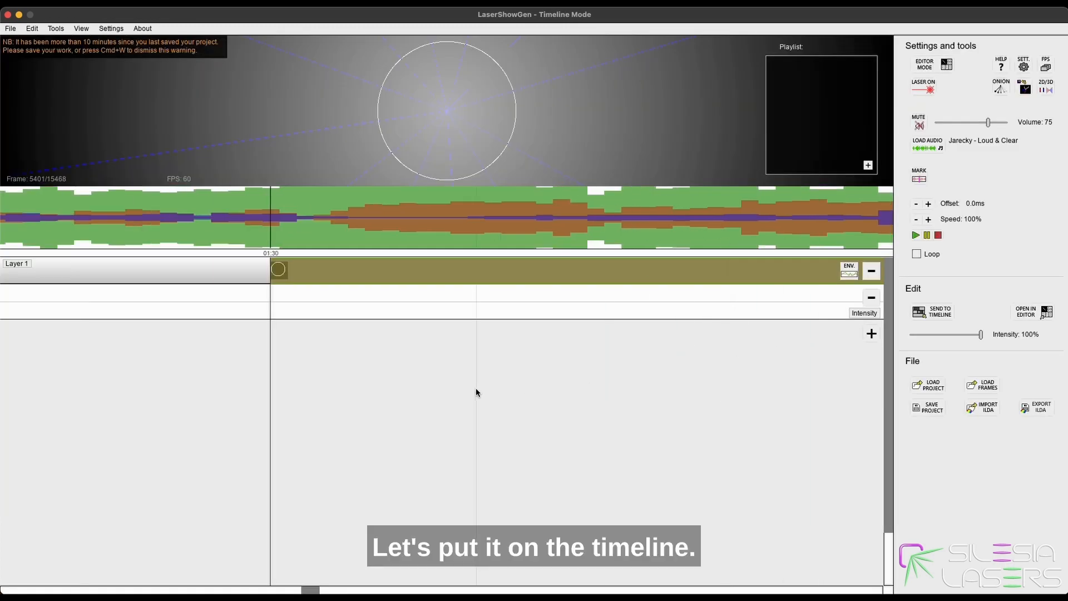
scroll(491, 382, down, 6)
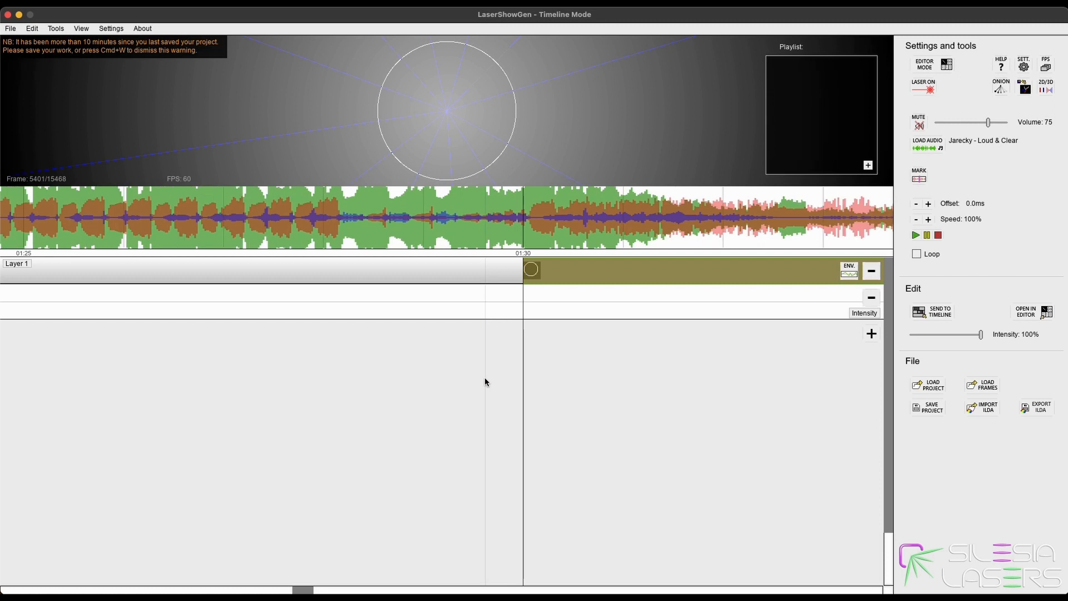
scroll(490, 384, down, 6)
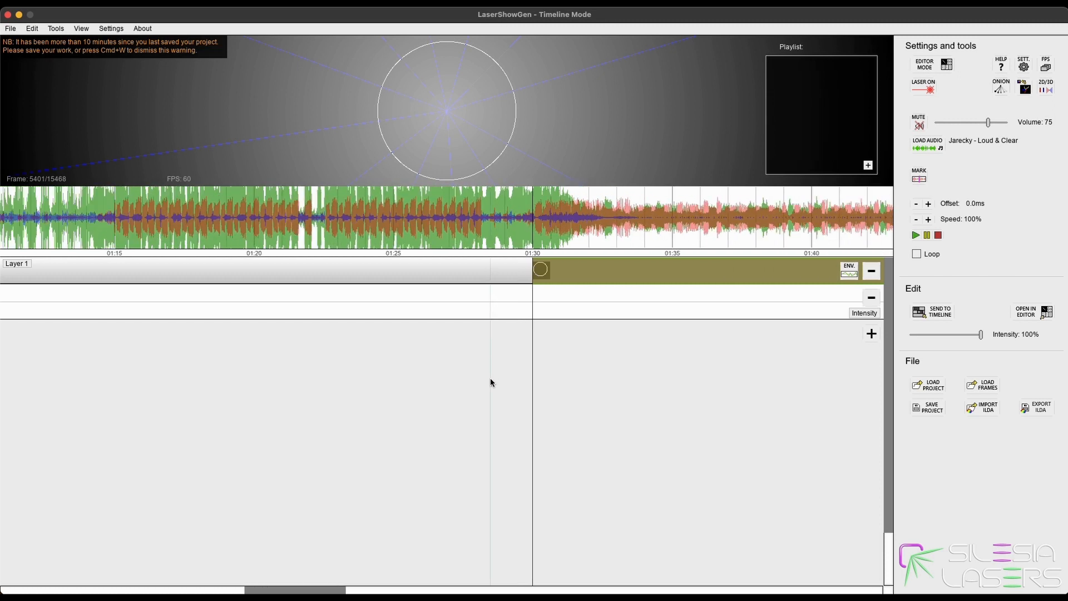
Place the playhead on the last frame of the Layer 1 clip, frame 6303, just after 01:45.
click(639, 364)
drag(668, 371, 227, 432)
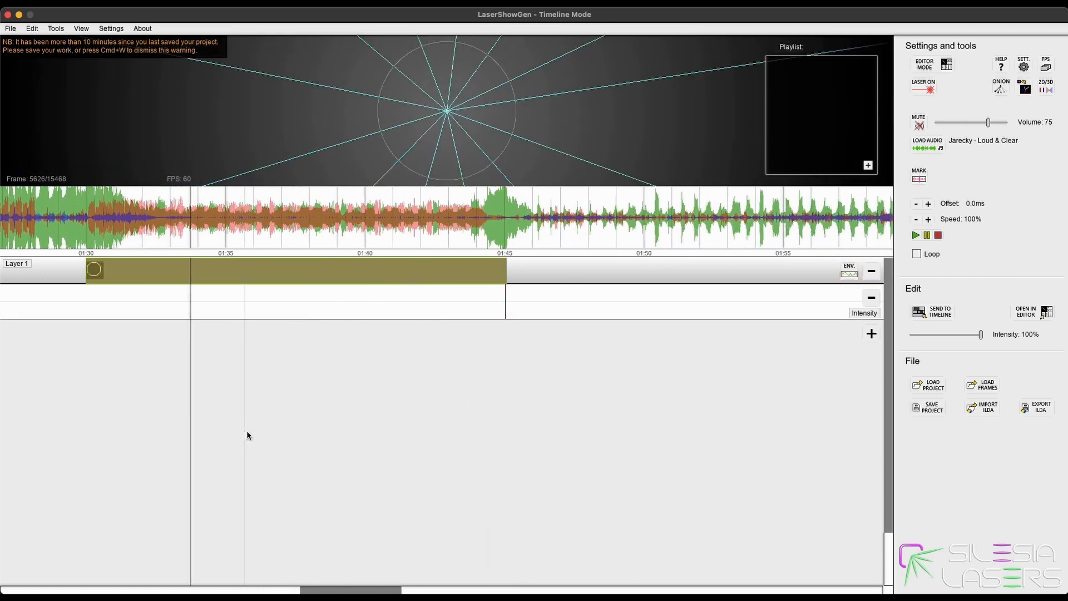
click(505, 222)
scroll(510, 234, up, 10)
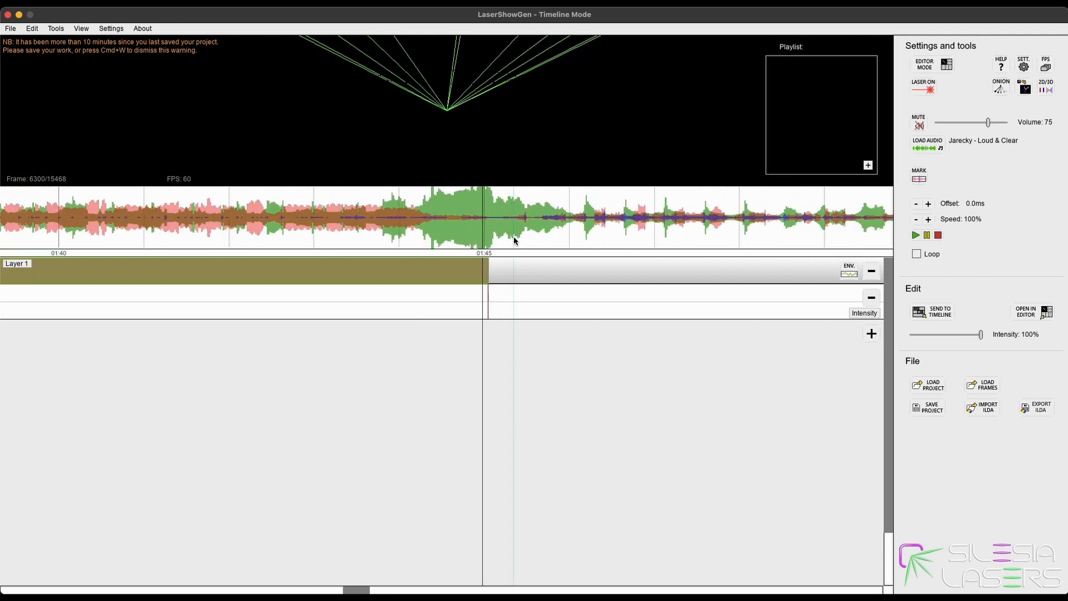
drag(246, 219, 292, 245)
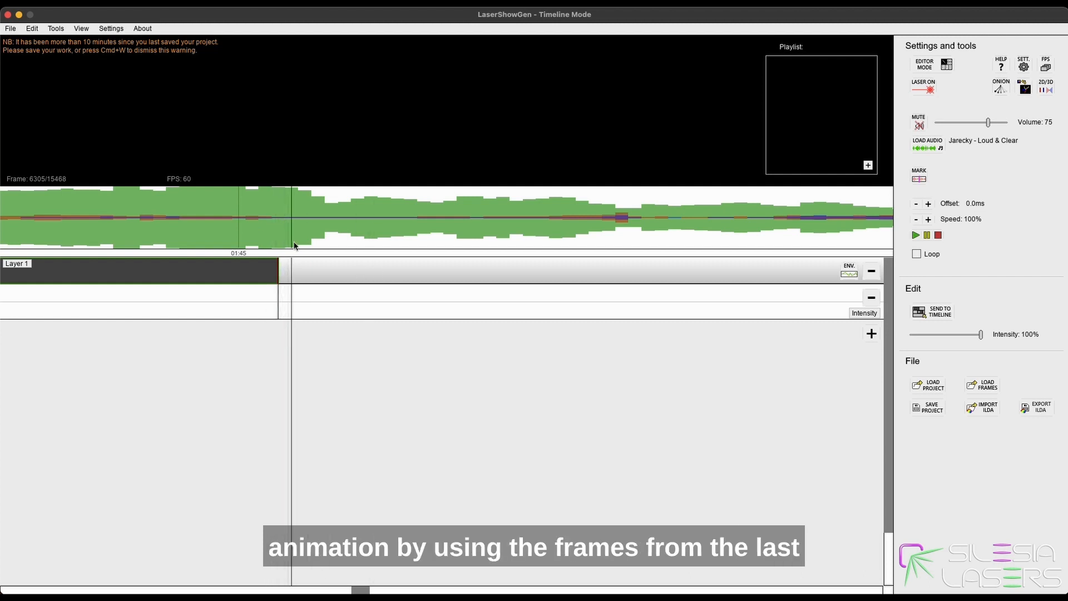
click(272, 238)
key(Left)
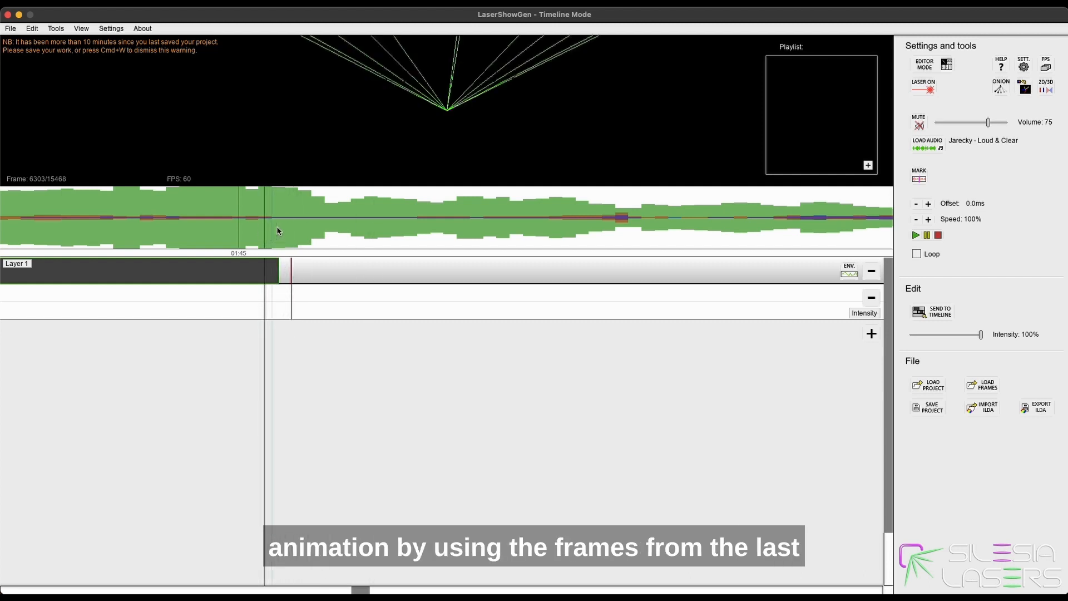
drag(142, 228, 267, 234)
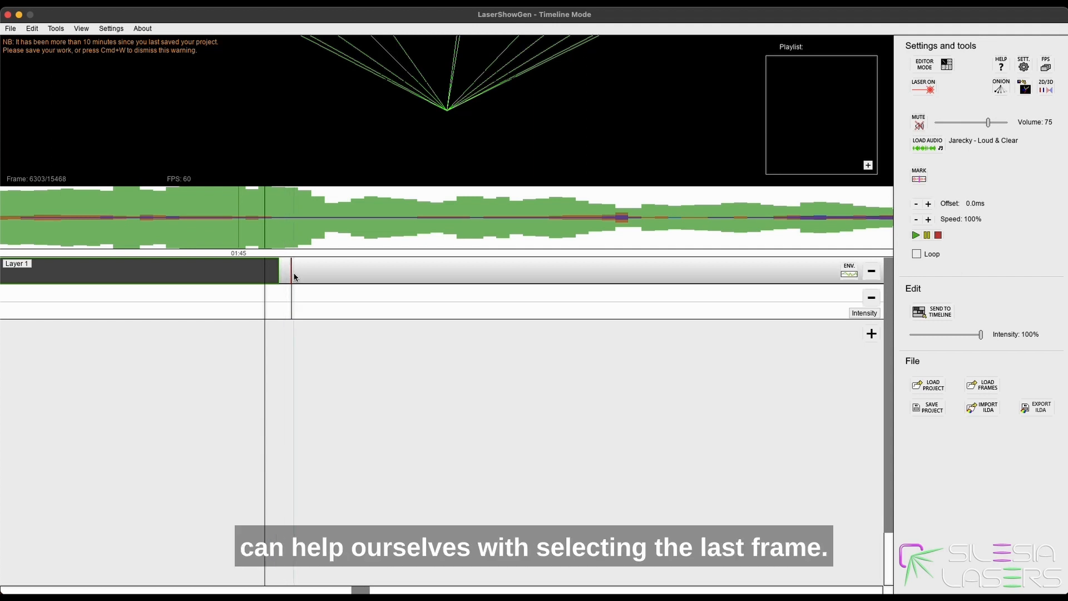
Select the Layer 1 clip and split it at frame 6303 to separate its last frame.
click(273, 271)
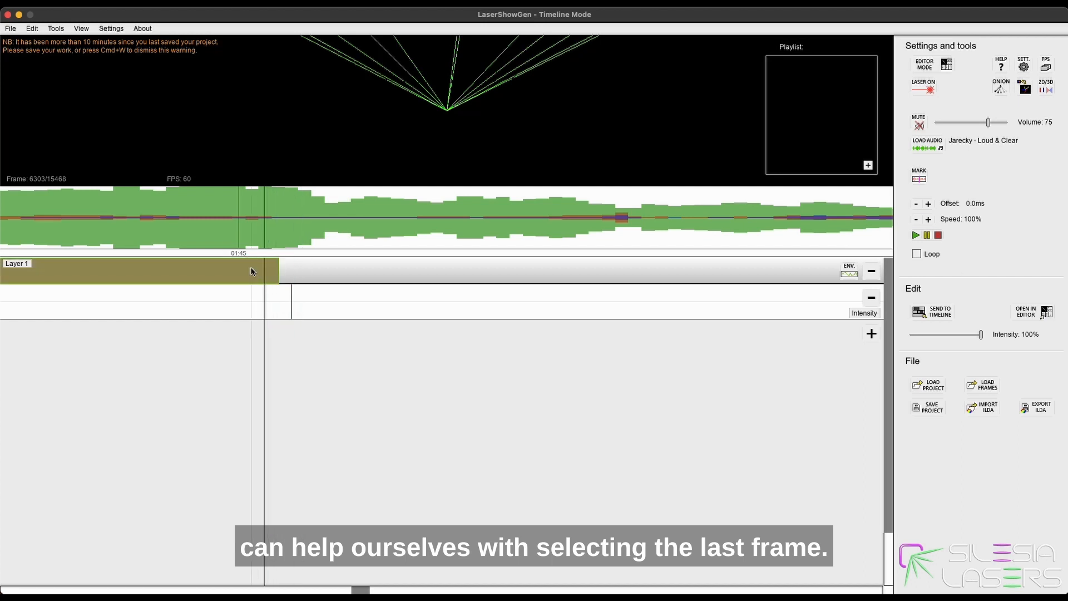
click(239, 235)
click(270, 237)
scroll(260, 259, up, 5)
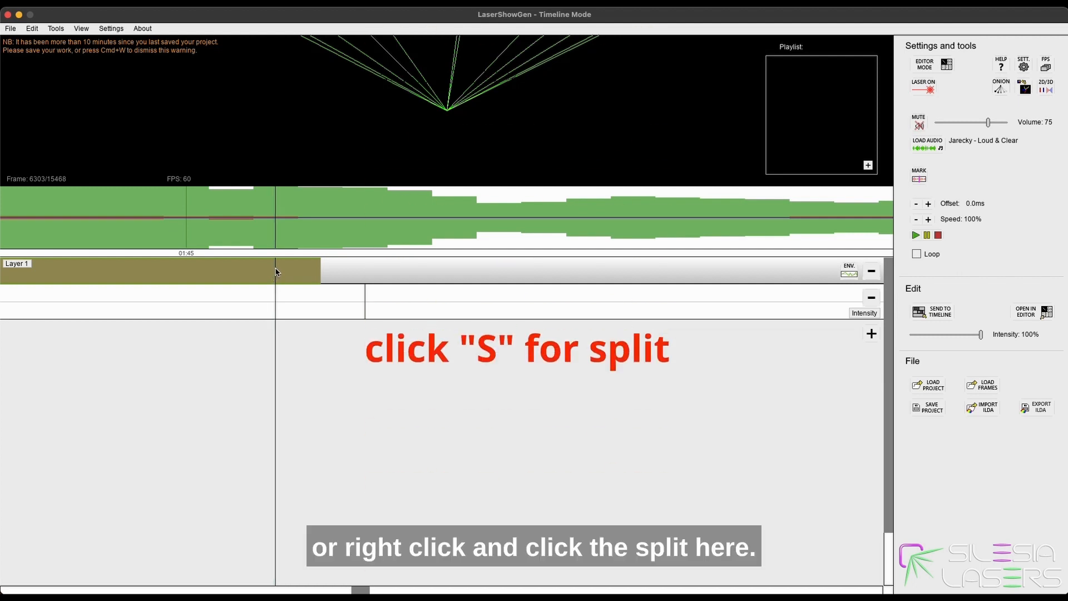
right_click(277, 272)
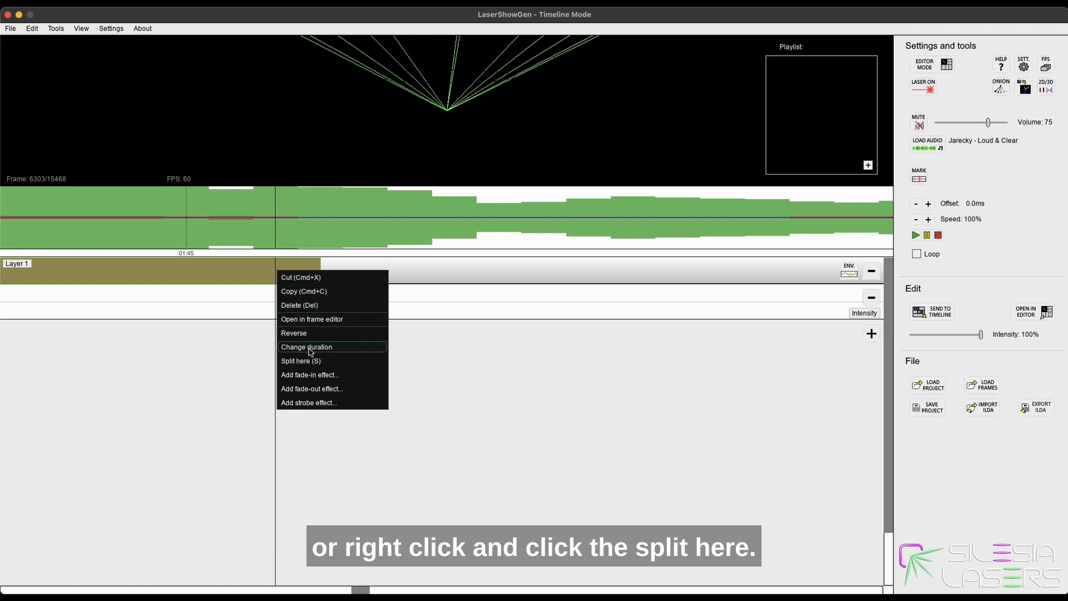
click(313, 362)
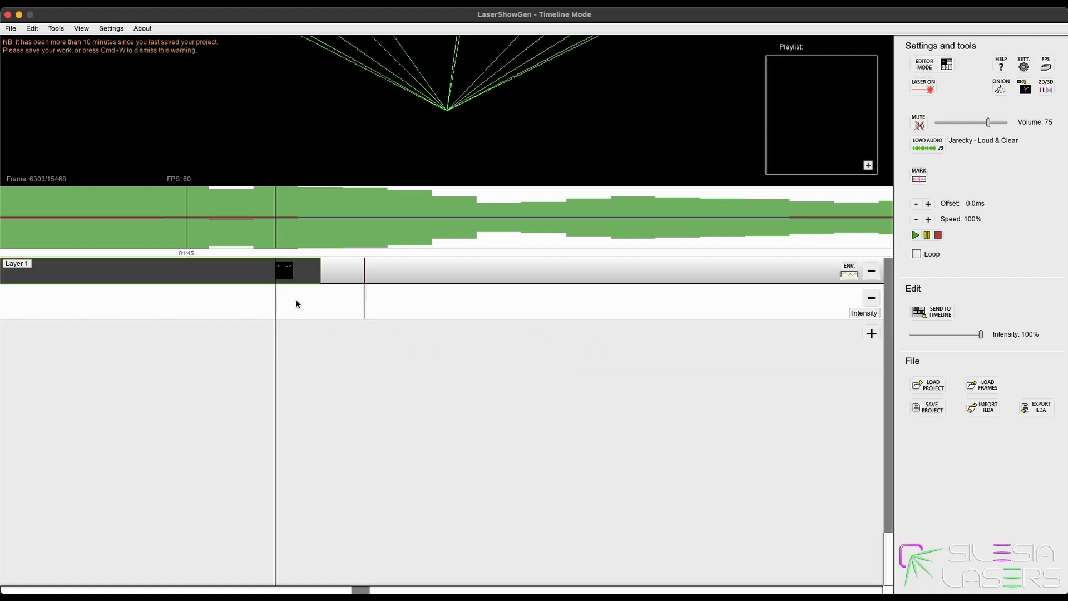
Slide the split-off last frame away from the clip and return it to the clip's end.
drag(300, 273, 338, 274)
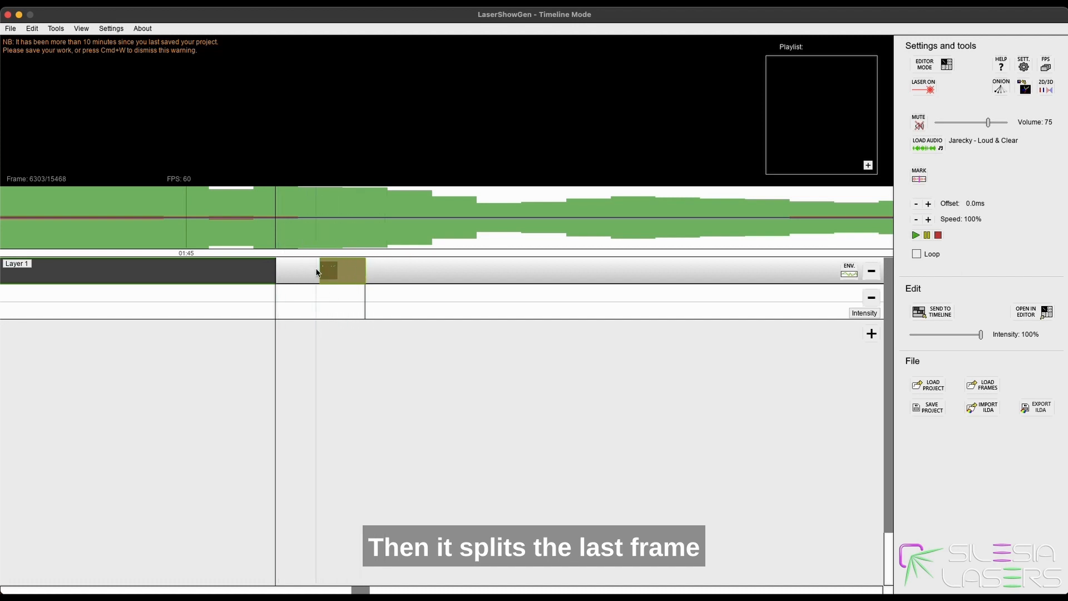
drag(334, 273, 435, 256)
scroll(281, 294, down, 4)
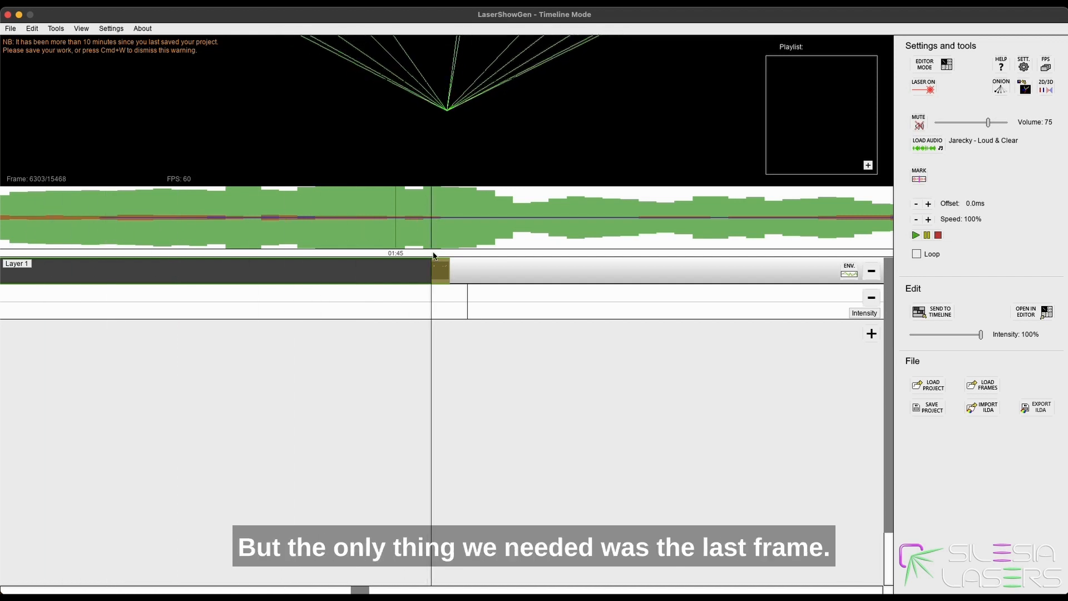
scroll(449, 294, up, 2)
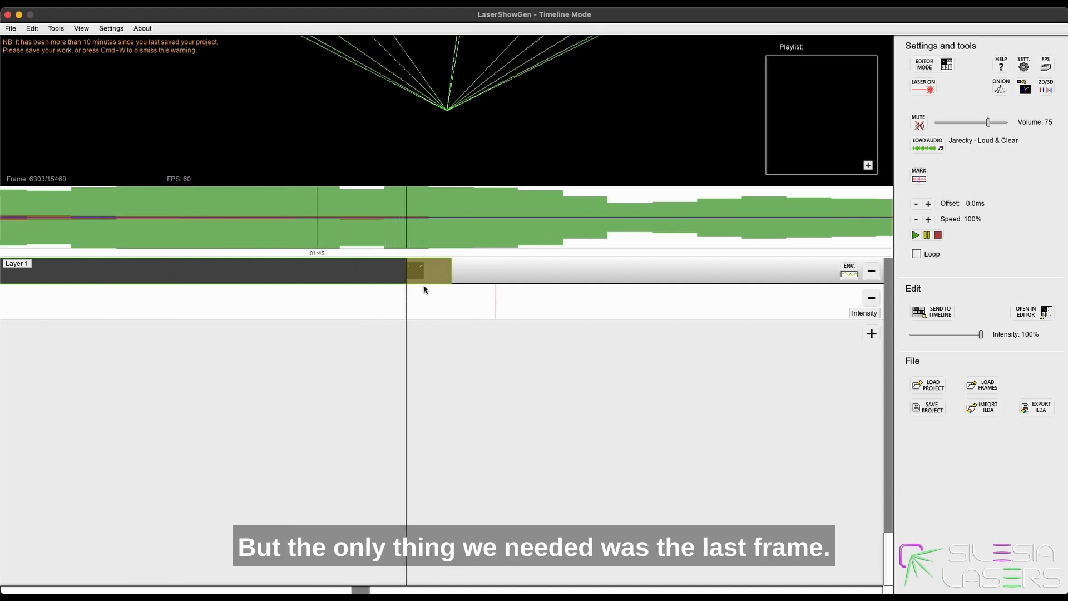
Copy the split-off single frame and paste the copy directly after it on Layer 1 at frame 6304.
double_click(435, 276)
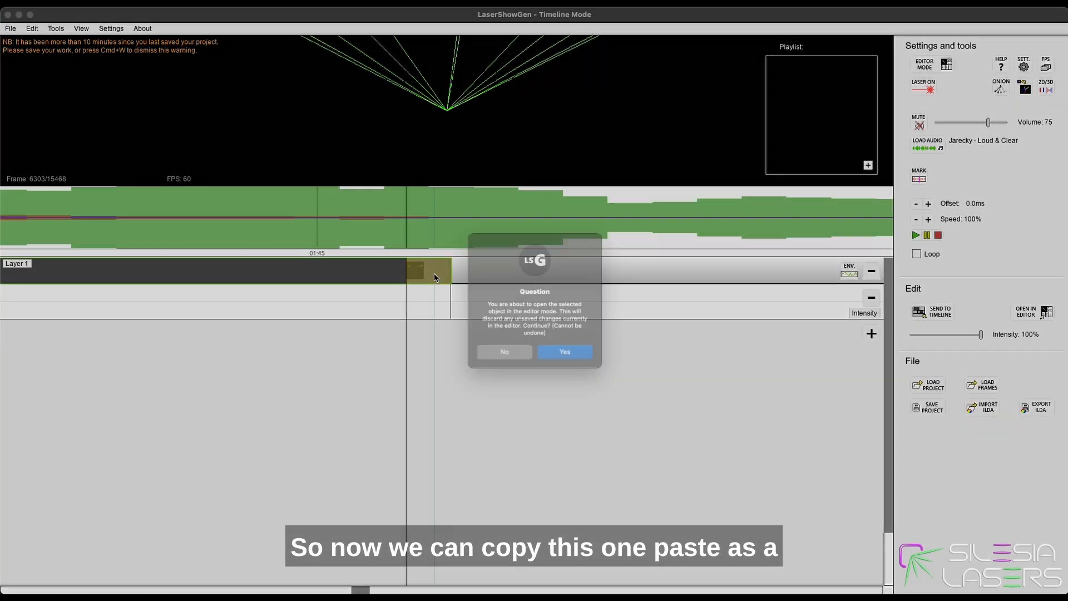
click(501, 355)
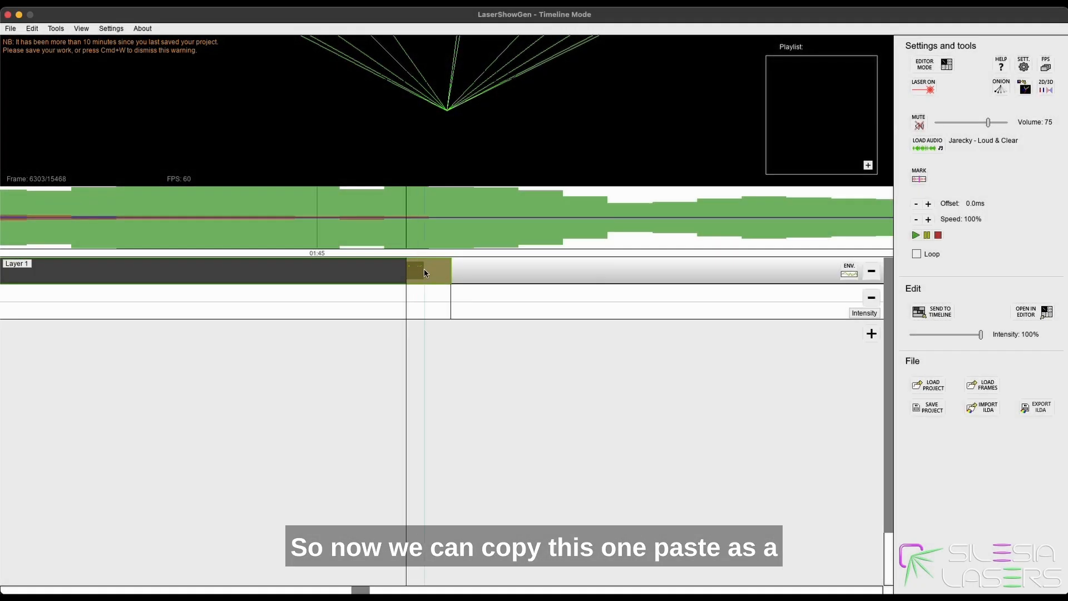
right_click(426, 273)
click(440, 288)
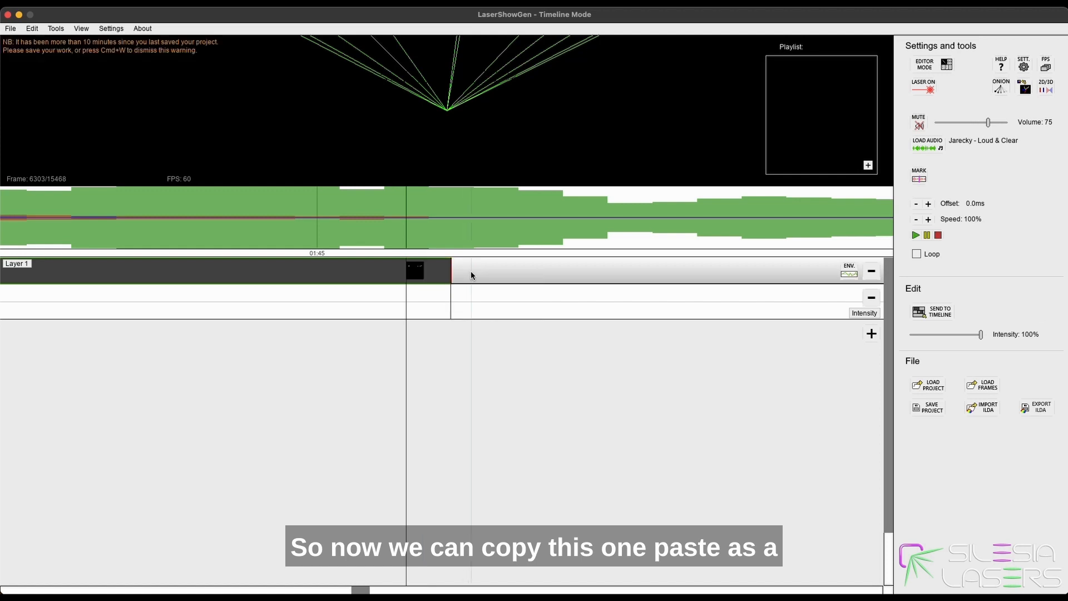
right_click(470, 274)
click(485, 279)
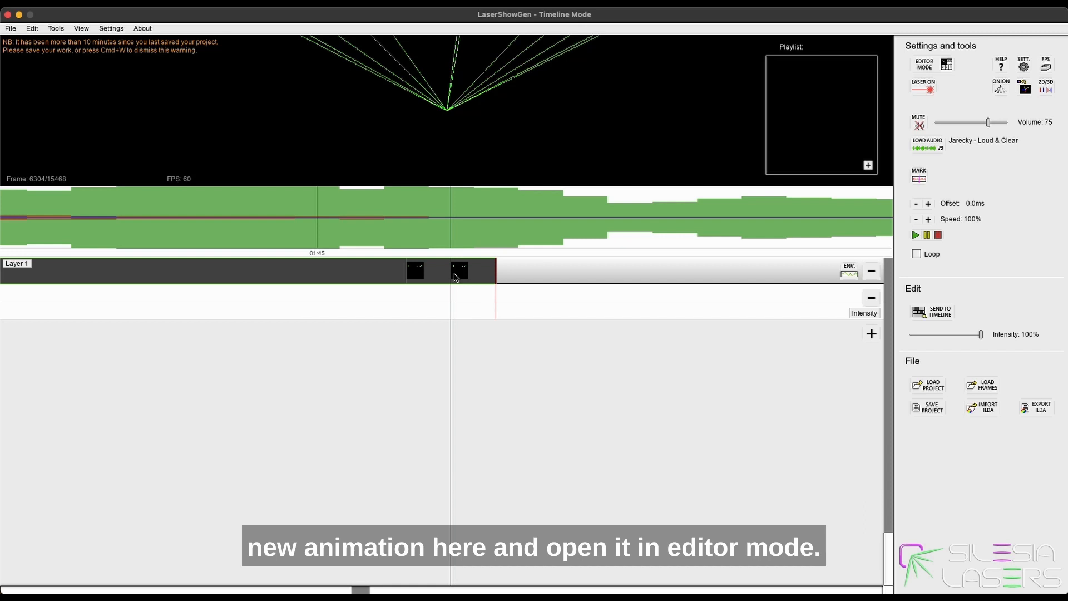
Open the pasted one-frame clip in the editor, discarding the editor's unsaved changes.
click(482, 273)
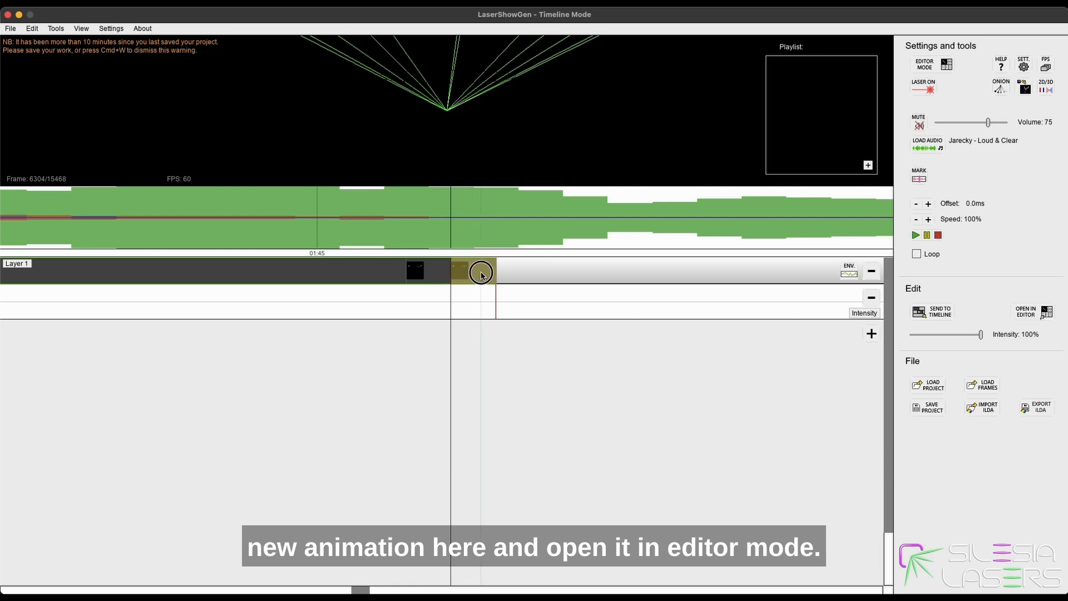
right_click(477, 273)
click(463, 270)
double_click(475, 274)
click(564, 358)
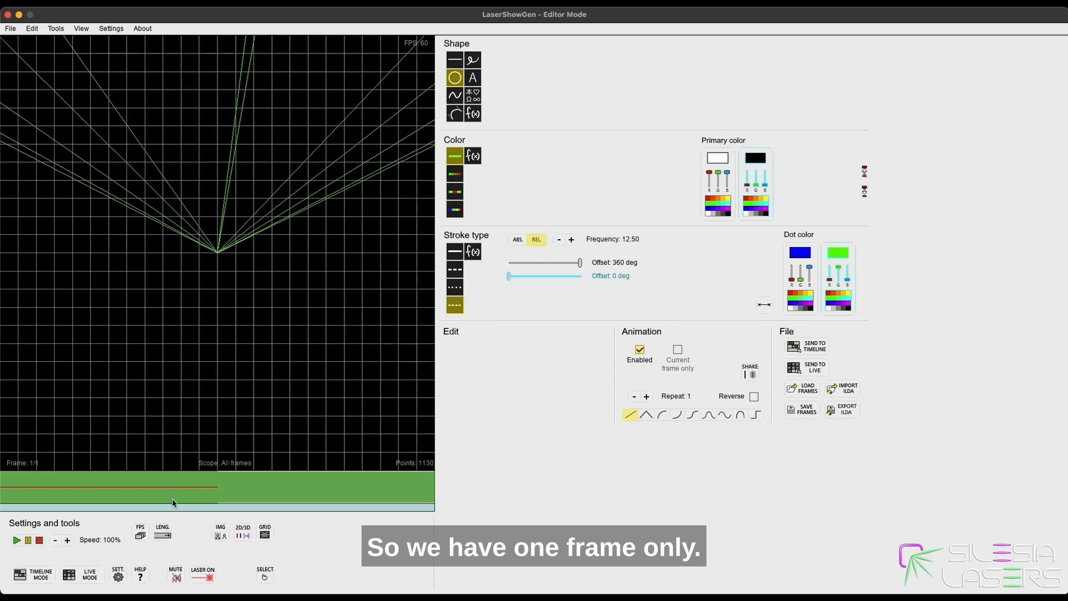
Stretch the one-frame animation to a total length of 500 frames.
click(15, 541)
click(15, 542)
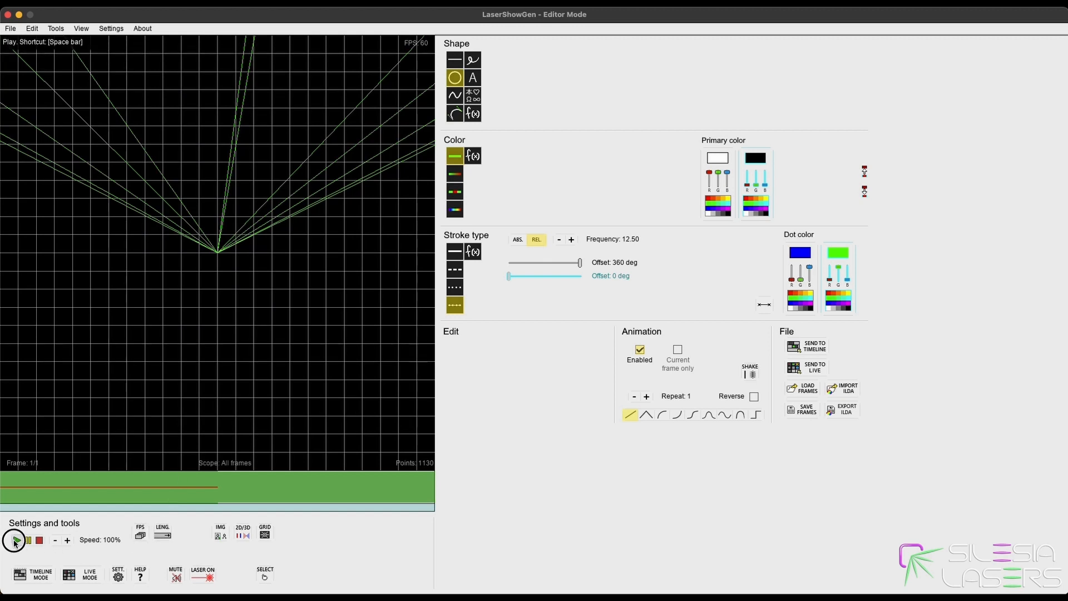
click(162, 536)
double_click(476, 182)
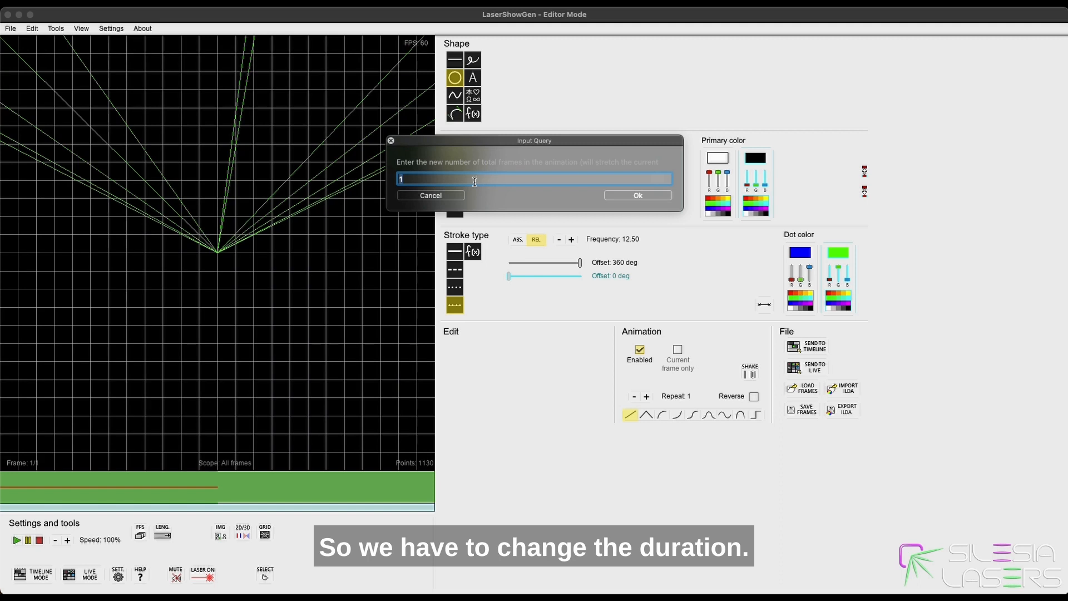
text(100)
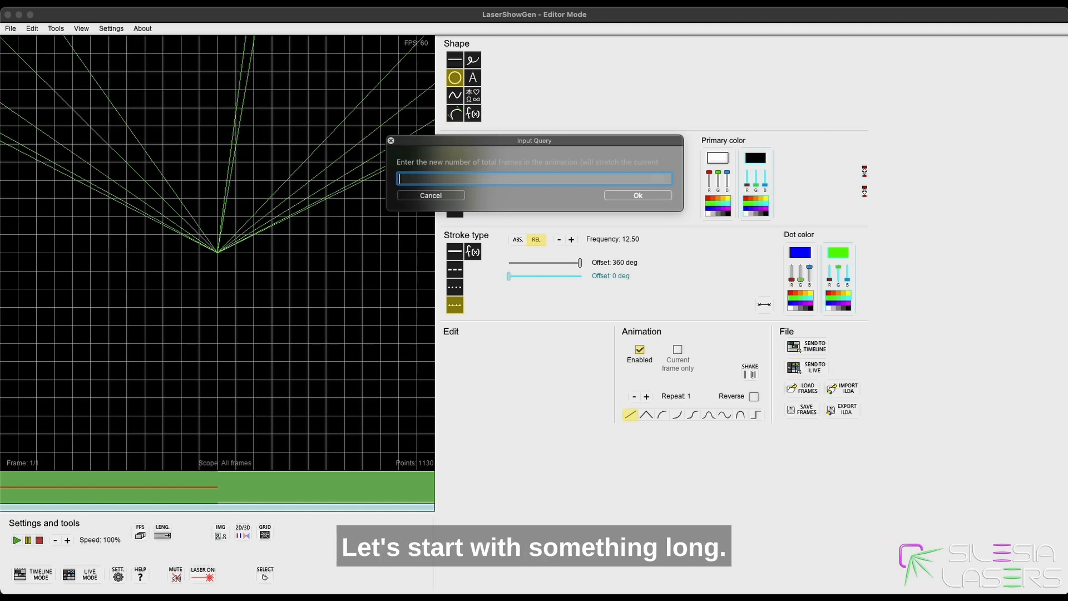
text(500)
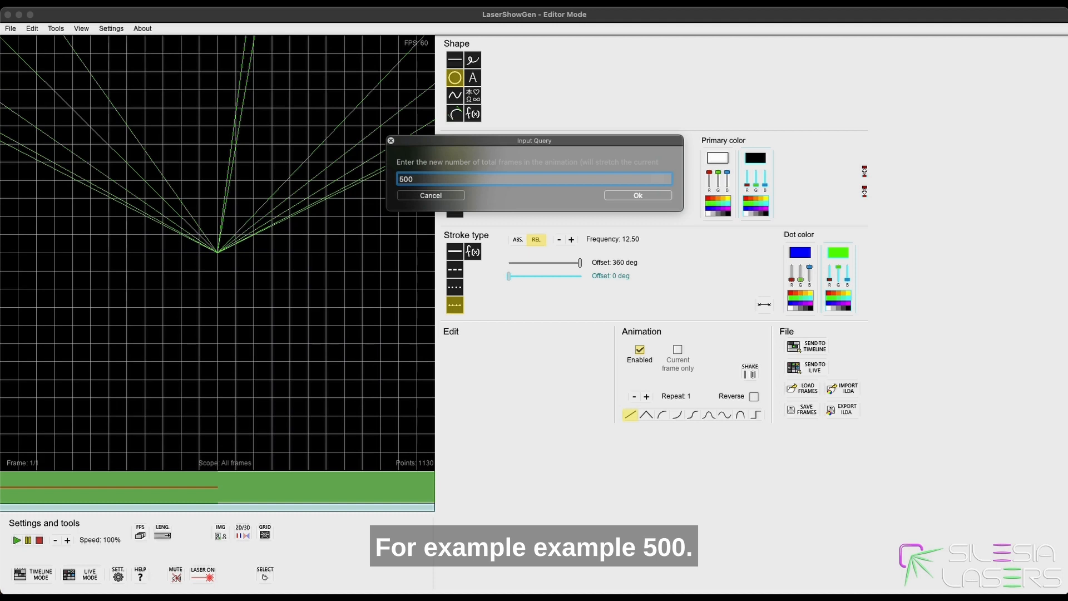
click(641, 195)
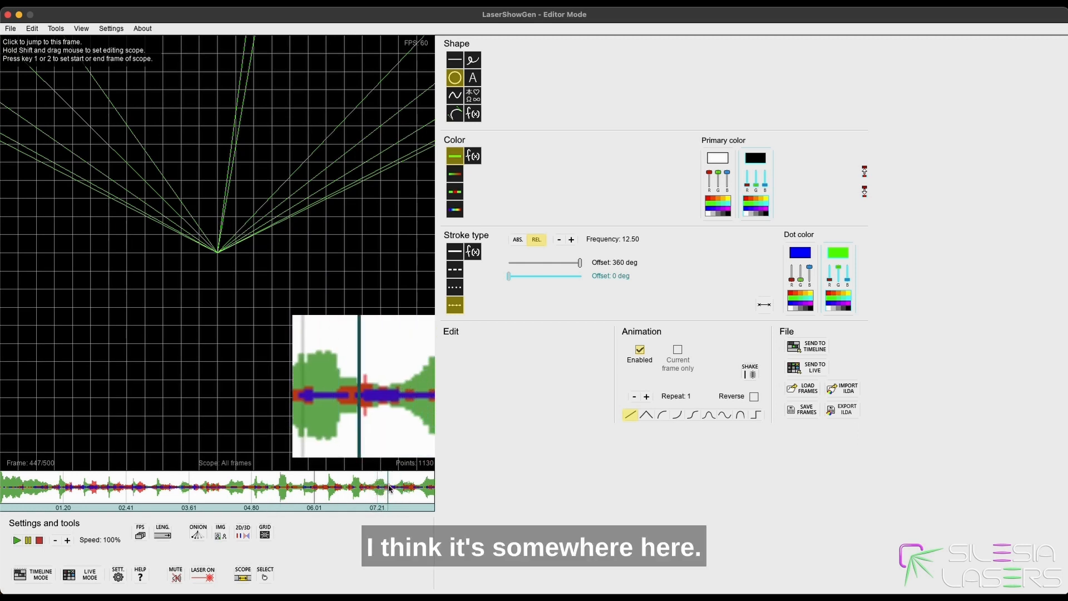
Locate the musical end point at frame 448 in the waveform and set the animation length to 448 frames.
click(373, 488)
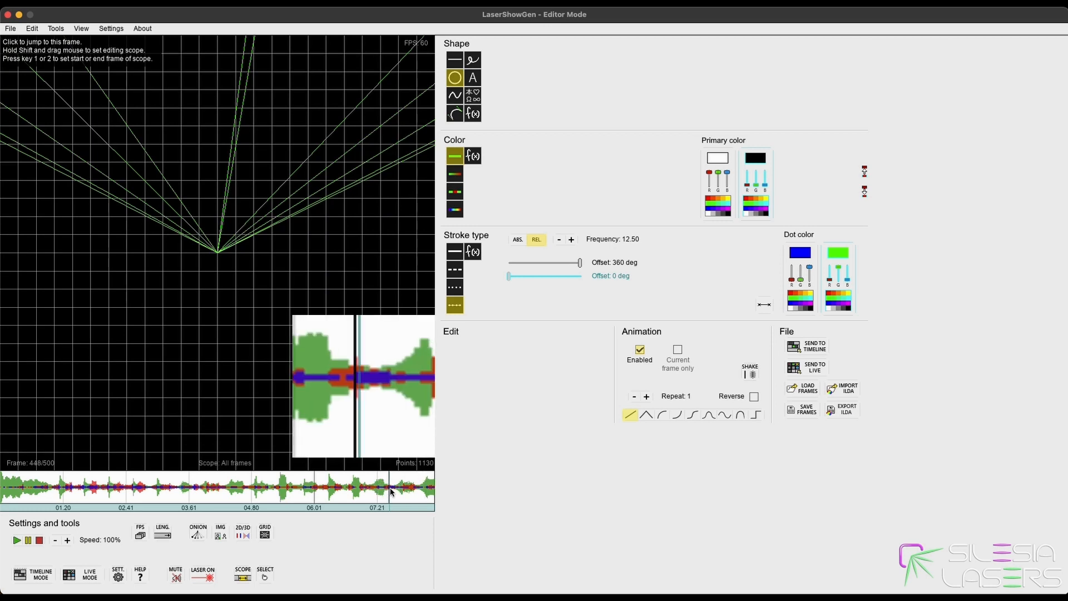
click(391, 490)
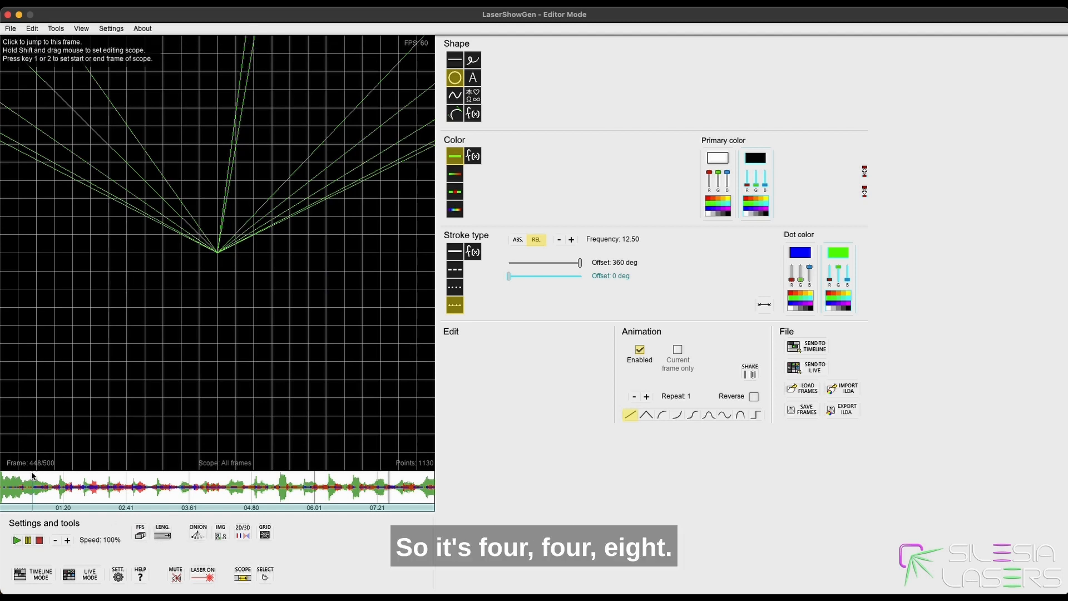
click(163, 535)
text(448)
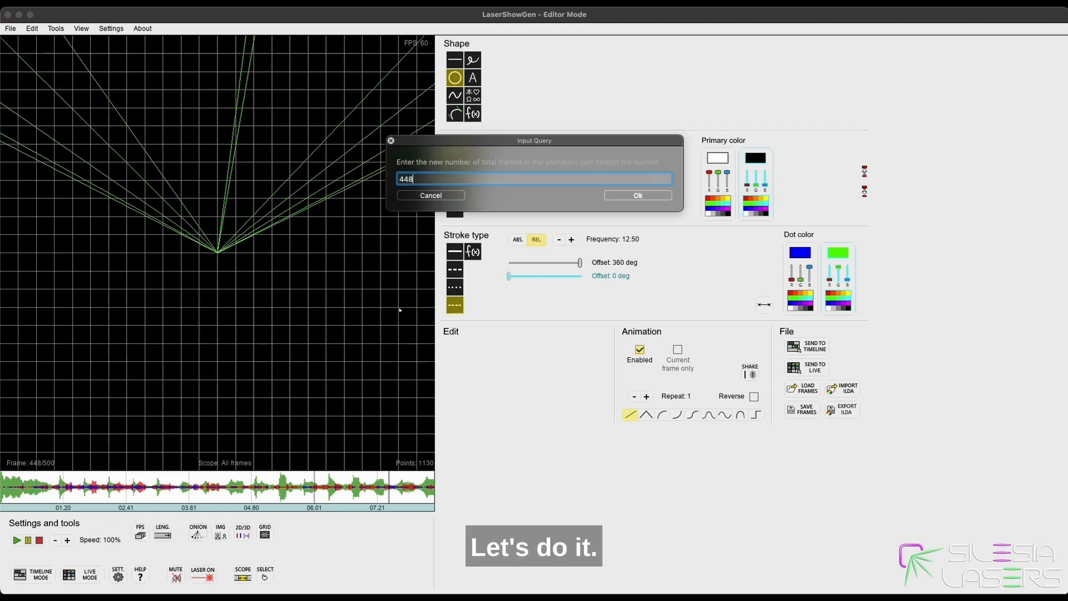
click(626, 195)
Play the animation near its end to check the length against the music and return to the first frame.
key(space)
click(360, 489)
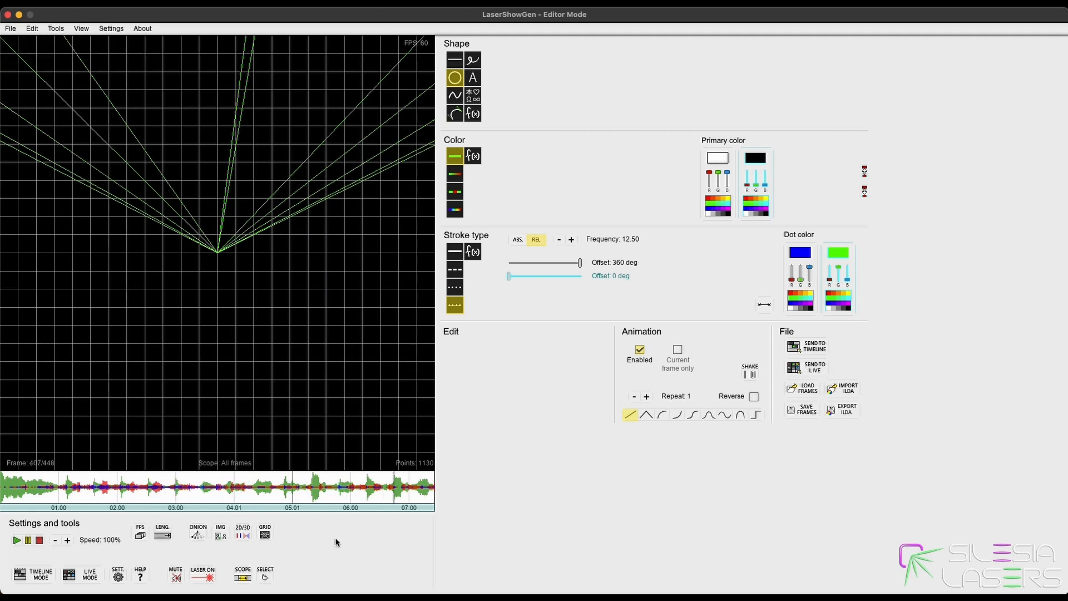
click(39, 541)
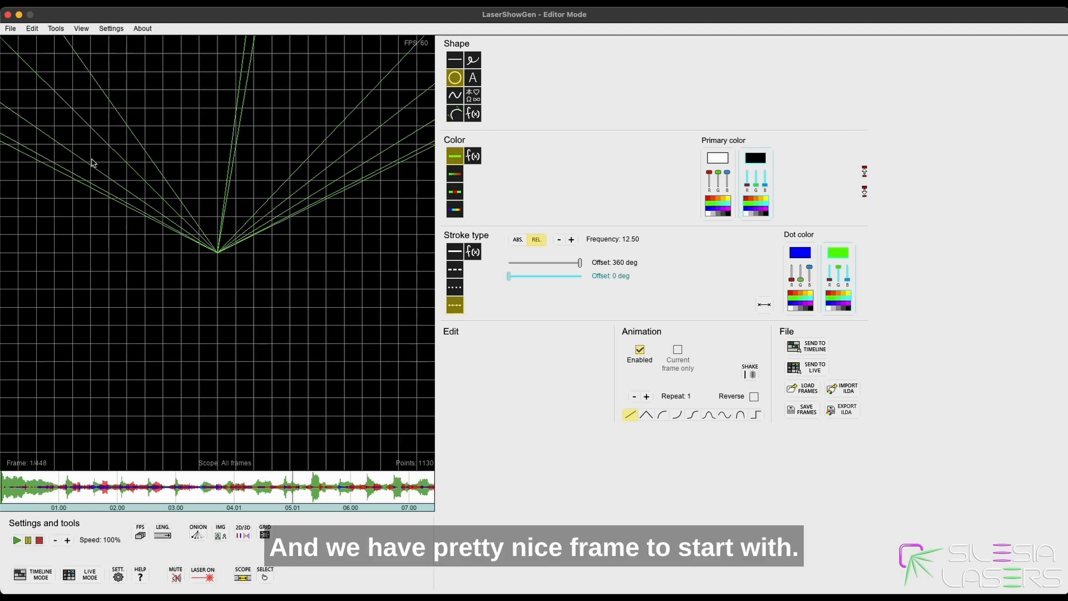
Select the flattened dotted circle and switch the drawing settings to the line shape with a solid stroke.
click(164, 163)
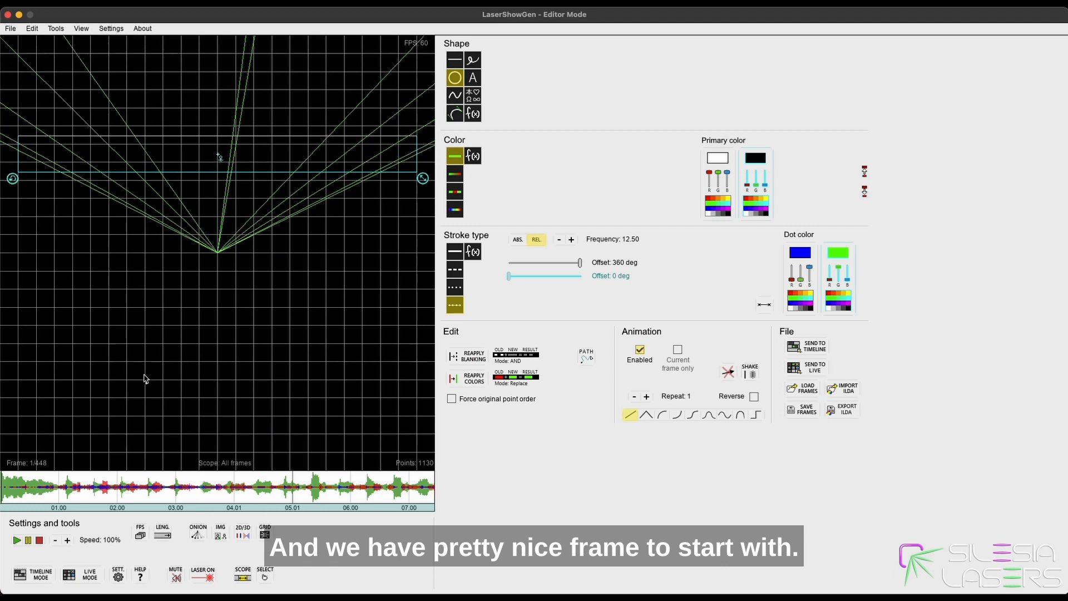
click(454, 60)
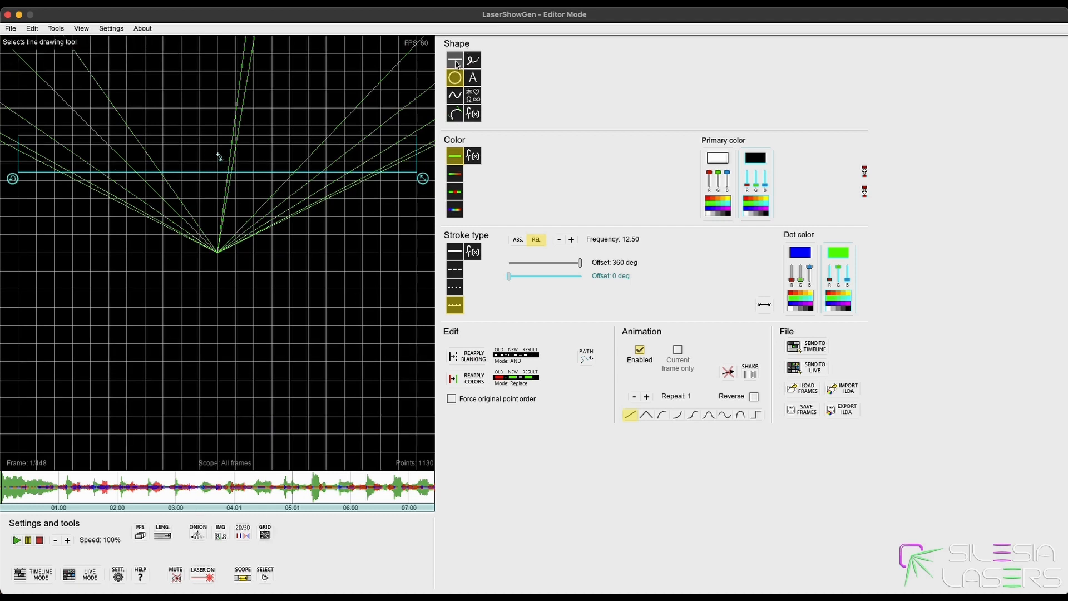
click(454, 253)
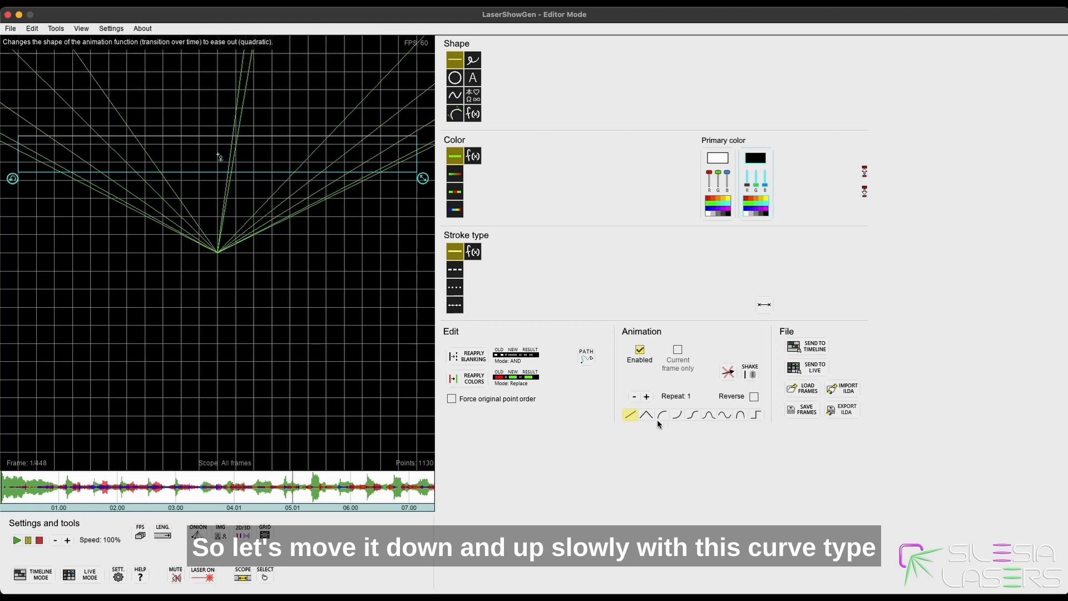
Choose the arch-shaped animation curve, move the selected shape down to the lower part of the canvas as an animation, and play it.
click(708, 415)
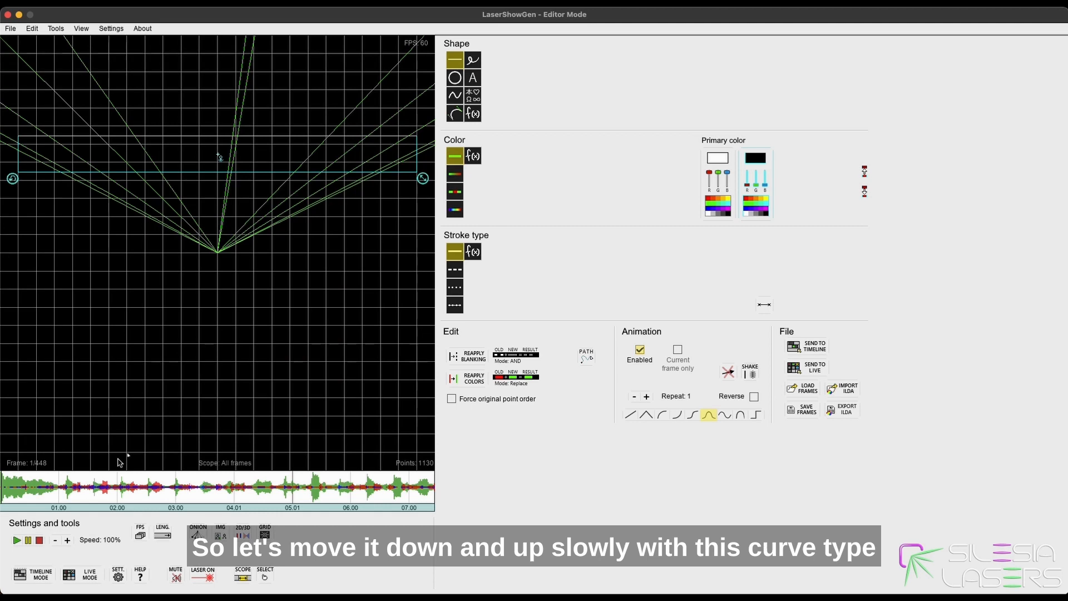
click(742, 416)
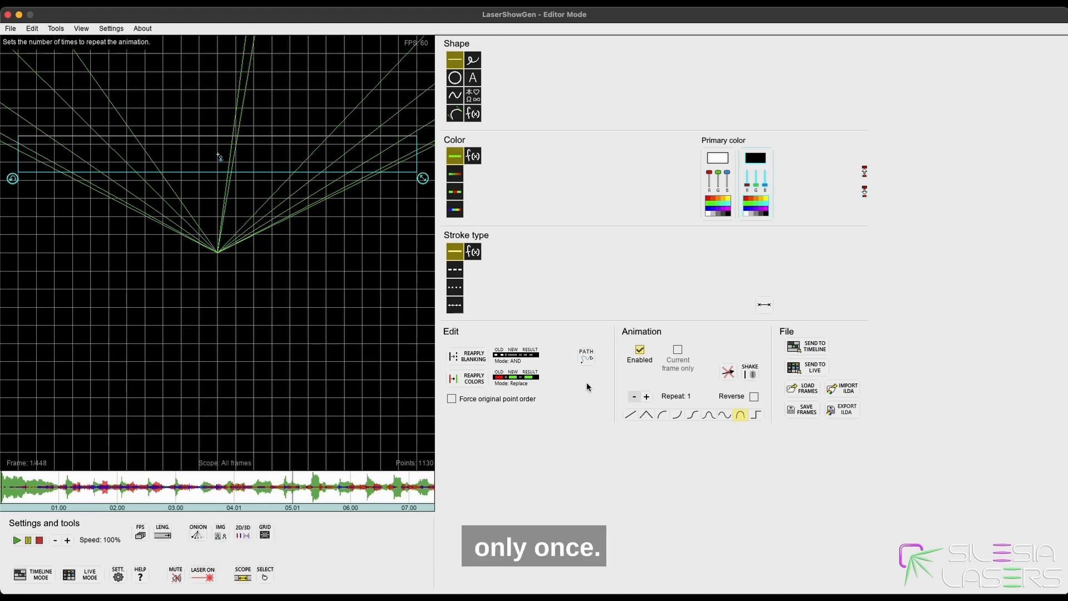
drag(236, 149, 239, 410)
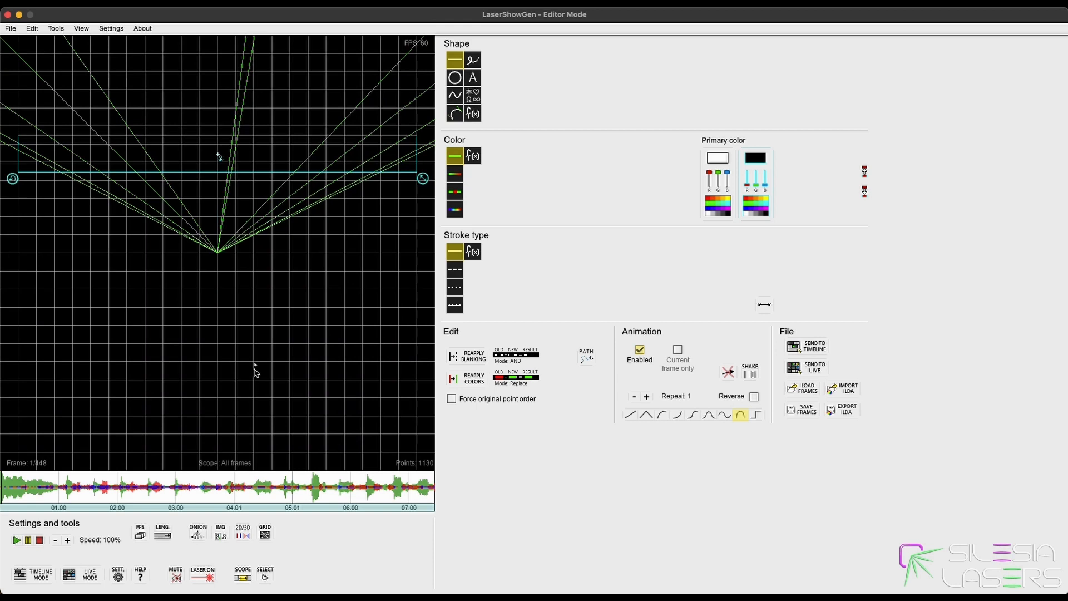
key(space)
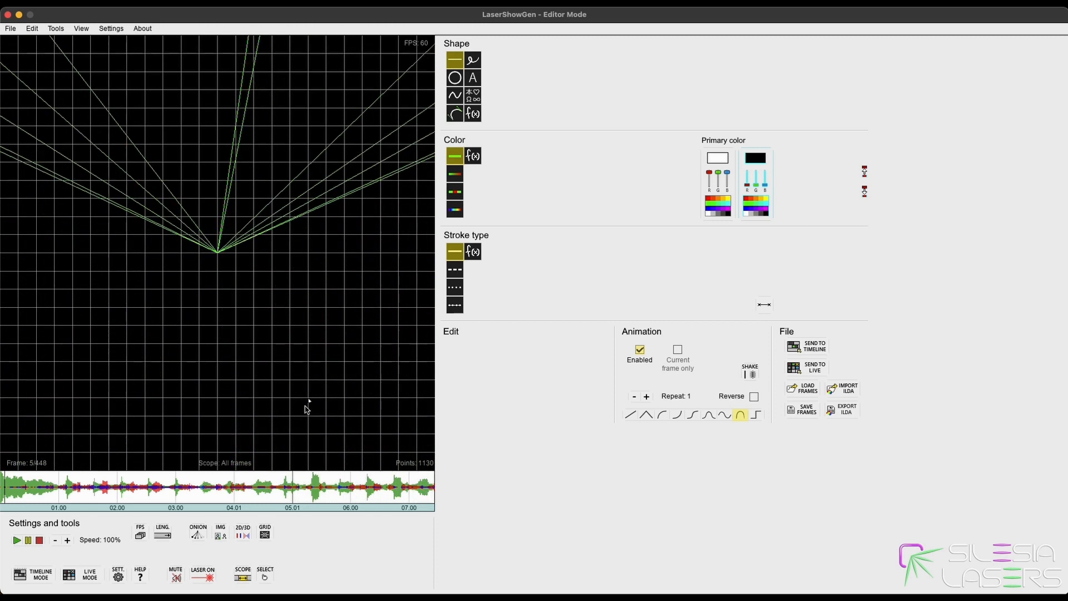
Try adding an animated 360-degree rotation with the linear curve to the dotted shape, on top of its movement, and play it.
key(space)
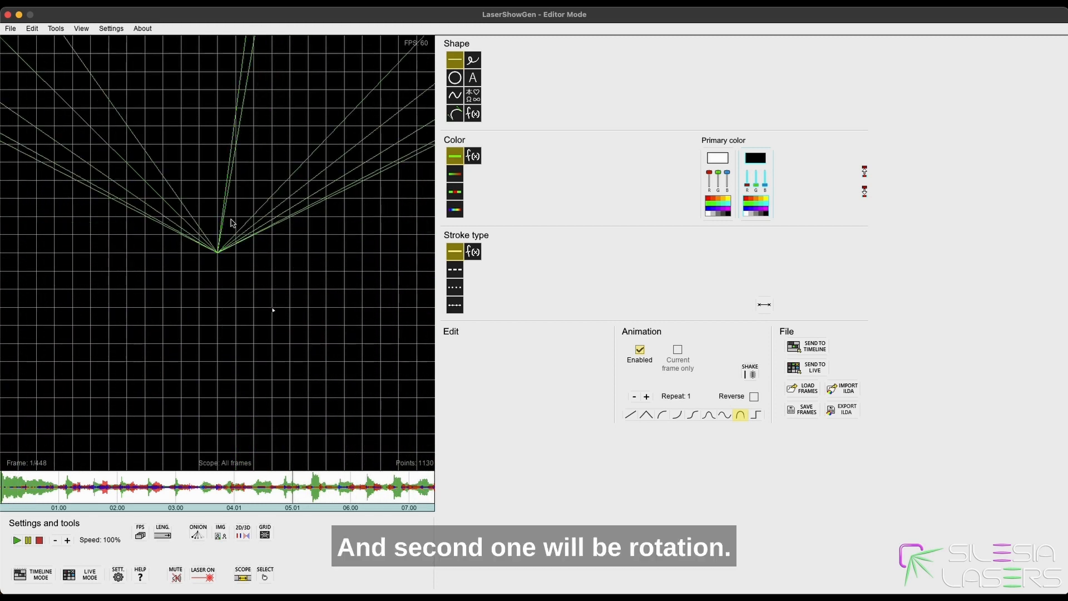
click(251, 163)
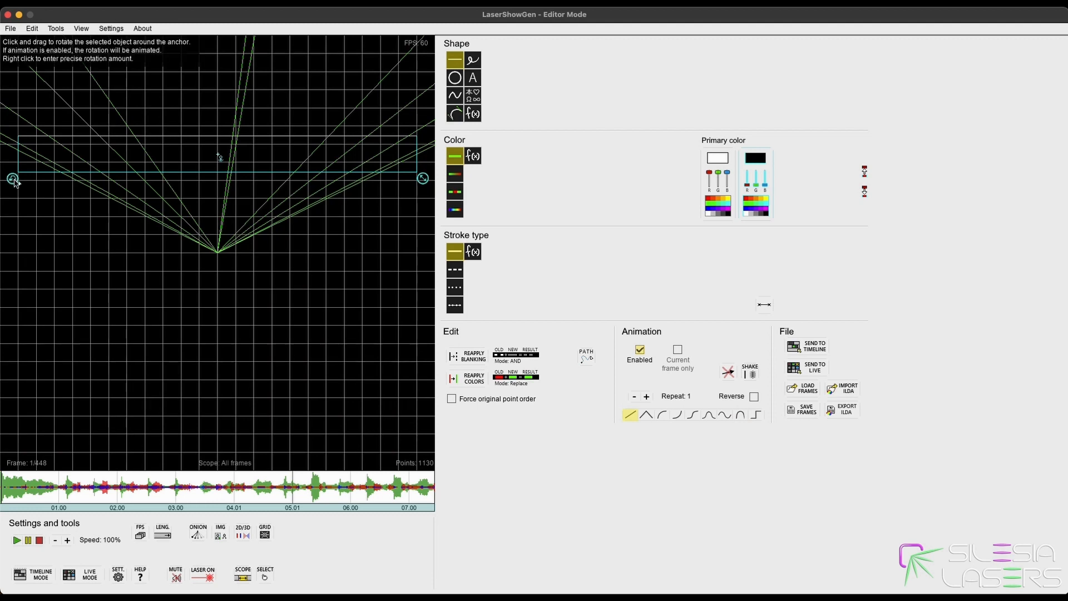
right_click(13, 179)
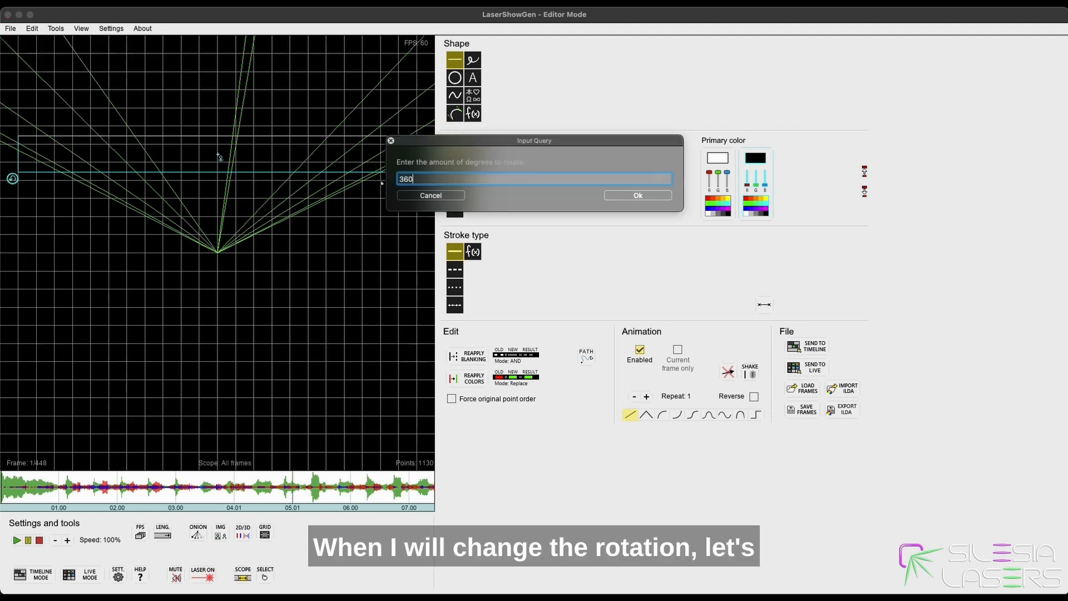
text(360)
click(629, 195)
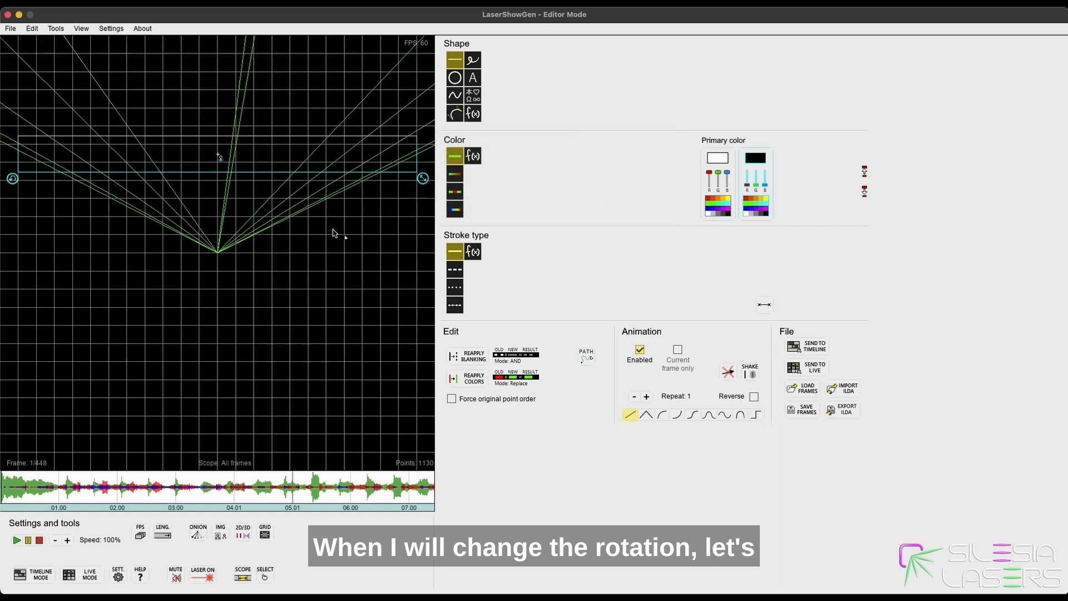
click(316, 232)
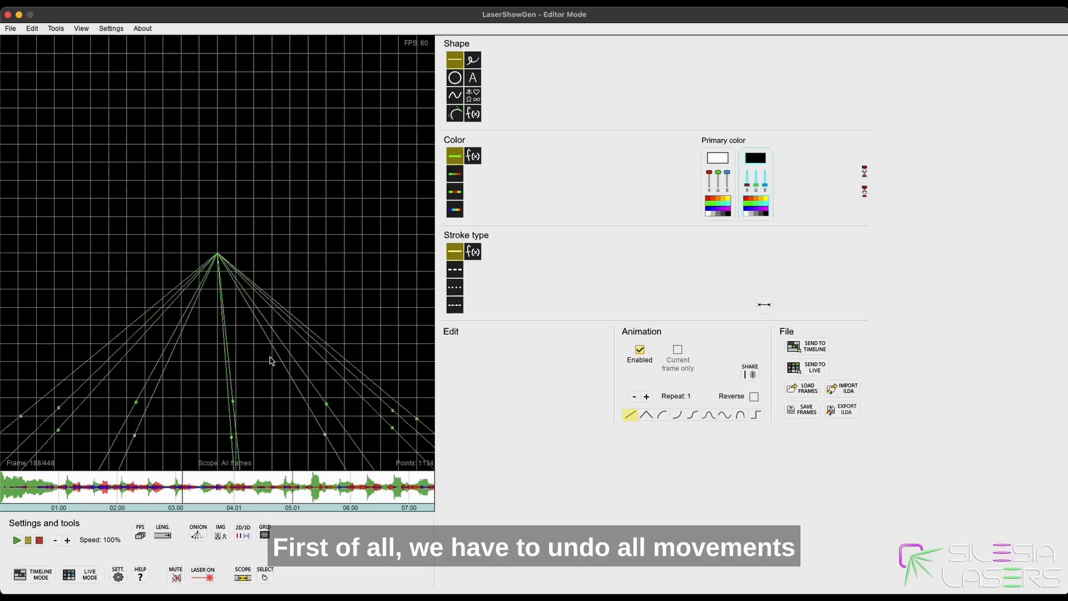
Undo the movement and rotation animations, then select the static shape at frame 1, animate it with a linear 360-degree rotation and play it.
key(ctrl+z)
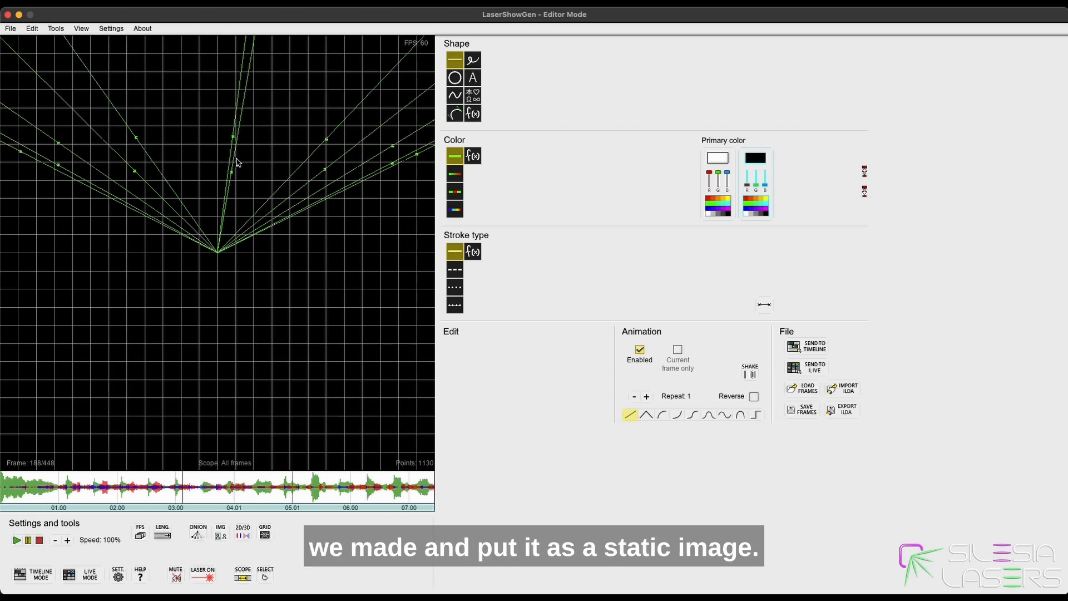
click(86, 487)
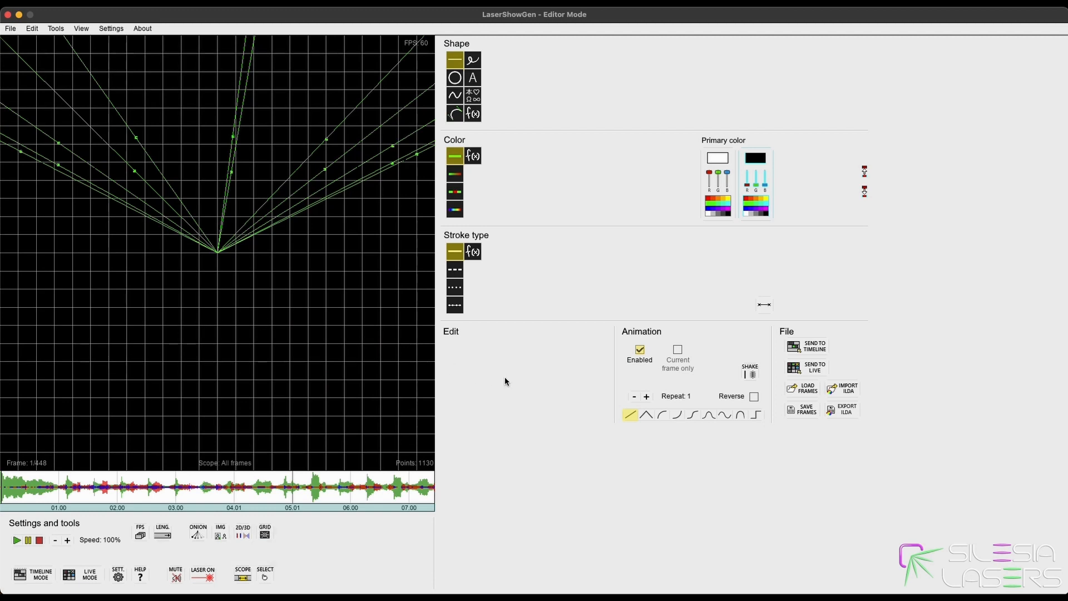
key(super+a)
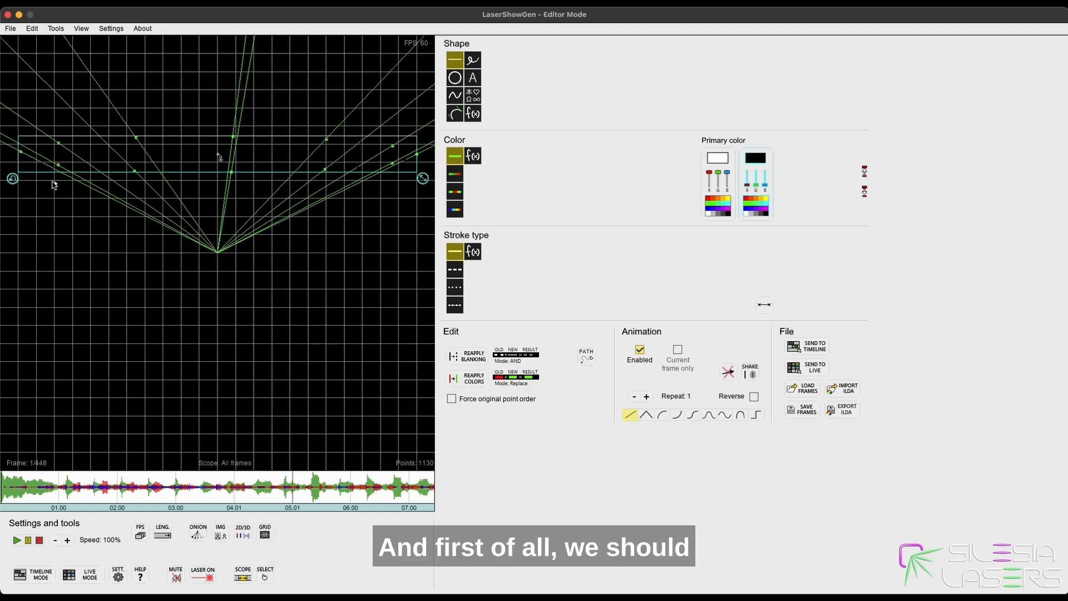
right_click(13, 178)
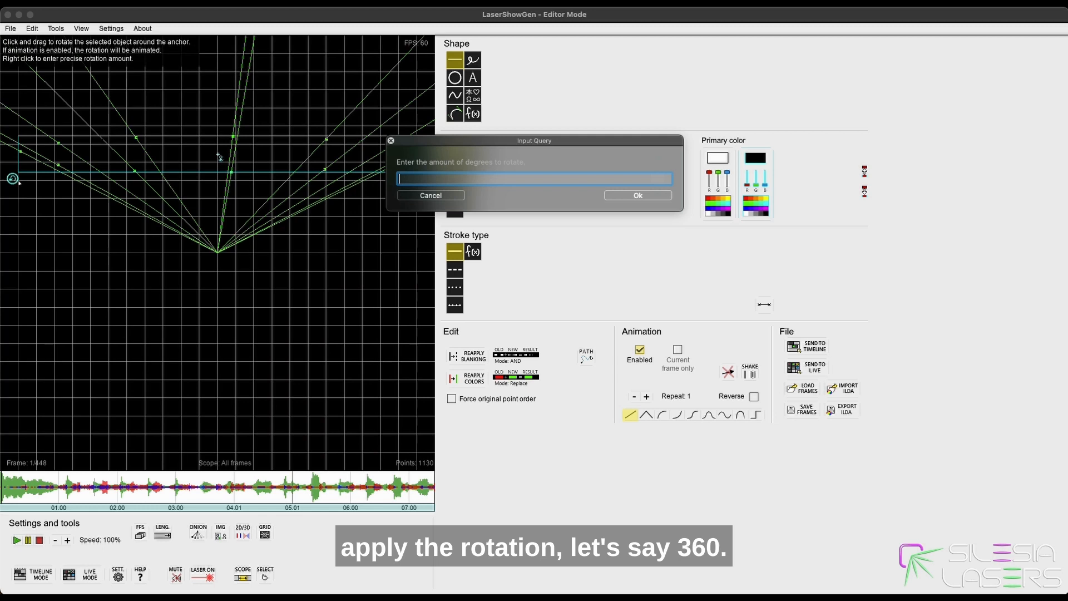
text(360)
click(621, 195)
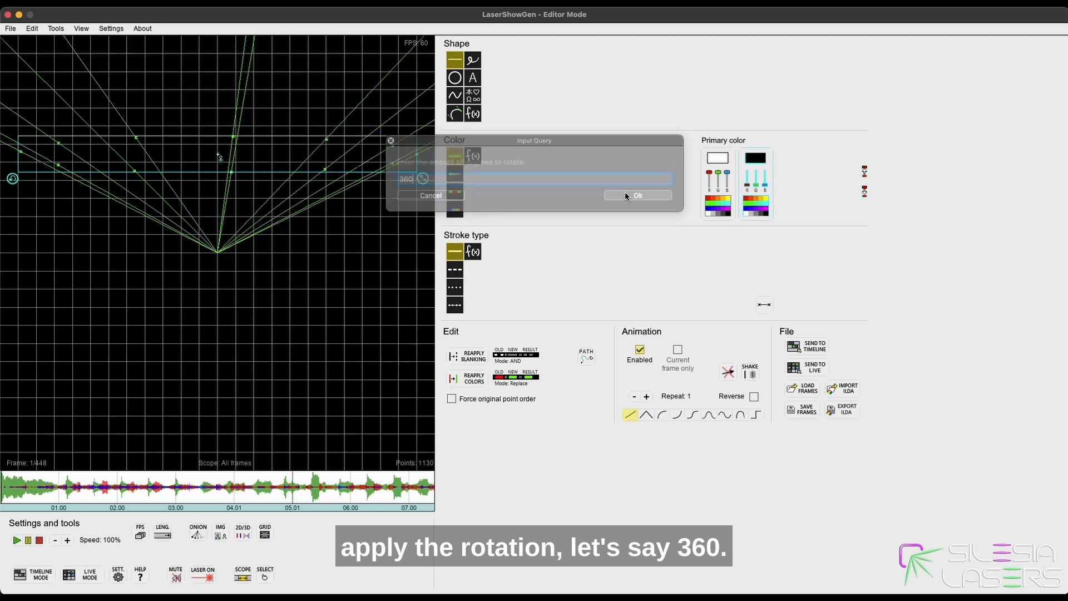
click(233, 310)
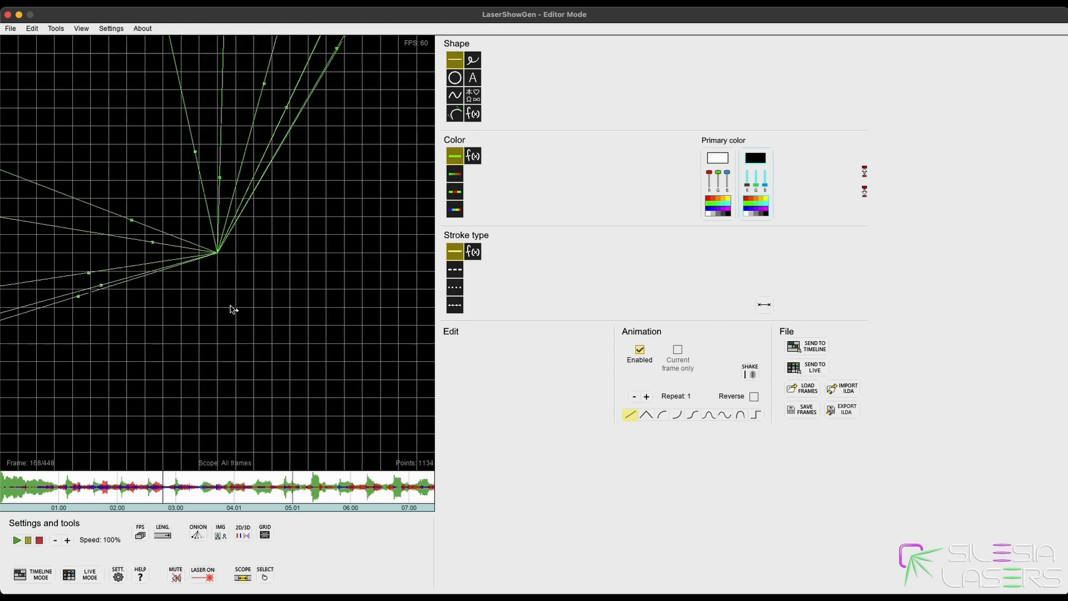
Choose the arch-shaped animation curve, move the shape down to the lower part of the canvas, then play it and return to the first frame.
click(739, 416)
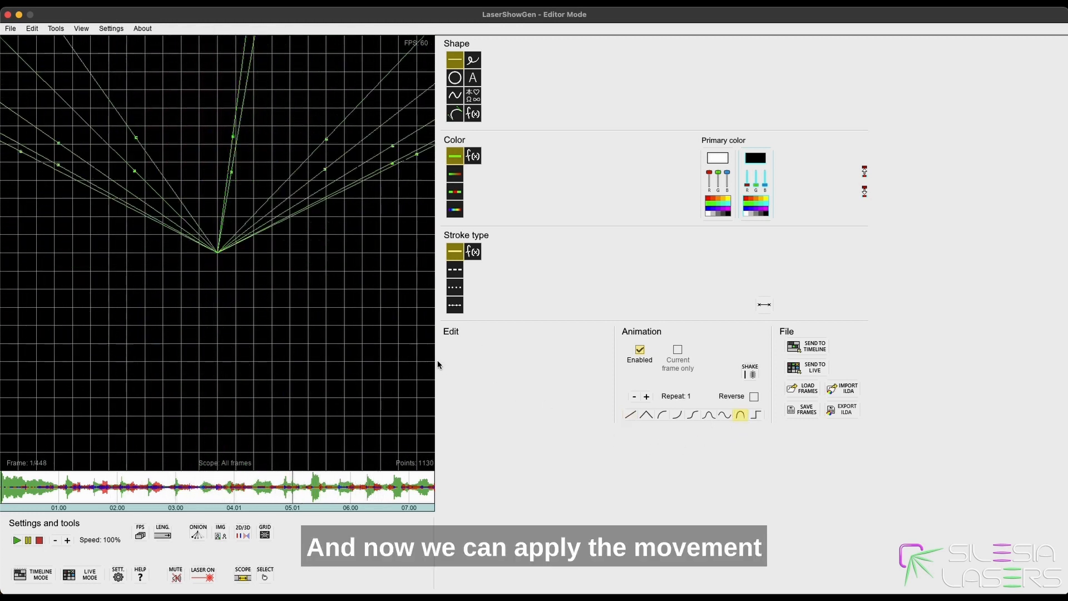
click(234, 158)
drag(259, 152, 257, 417)
click(289, 347)
key(space)
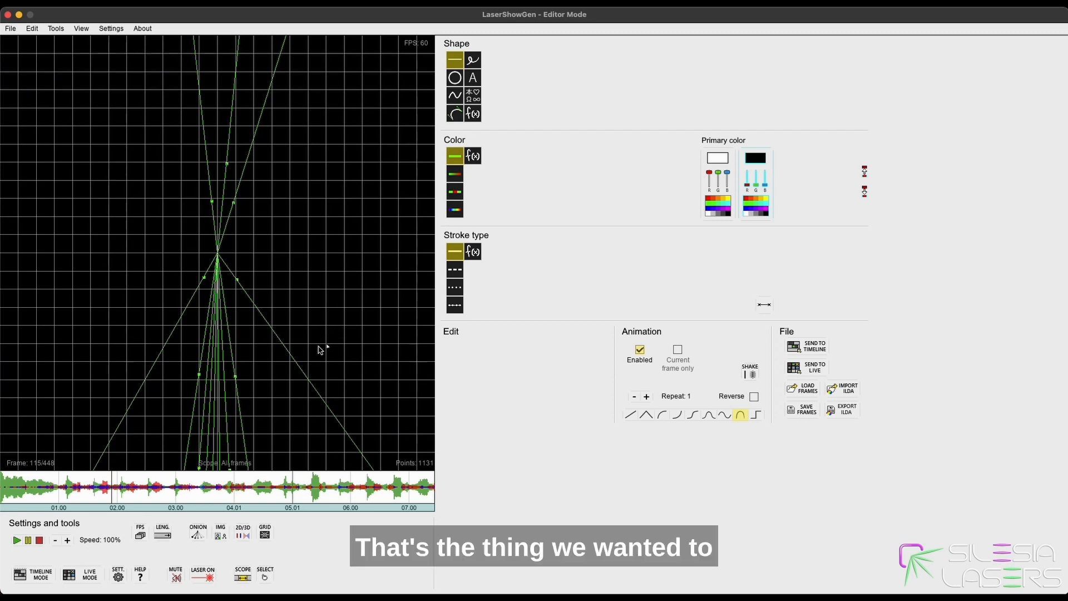
key(Home)
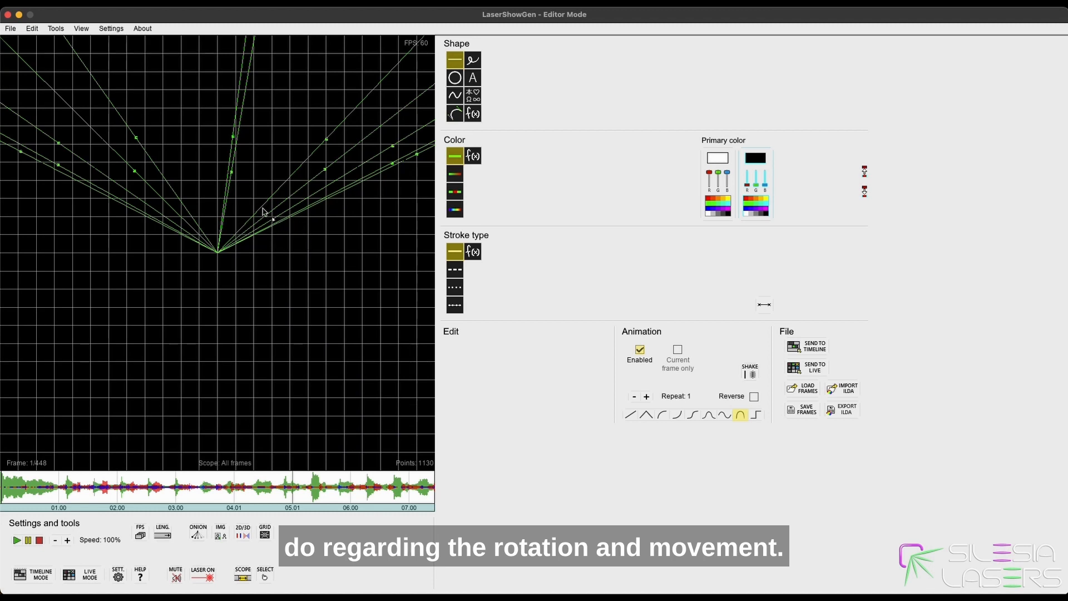
Select the shape and set up the rainbow color mode with frequency 6 and a starting offset of 360 degrees.
click(271, 193)
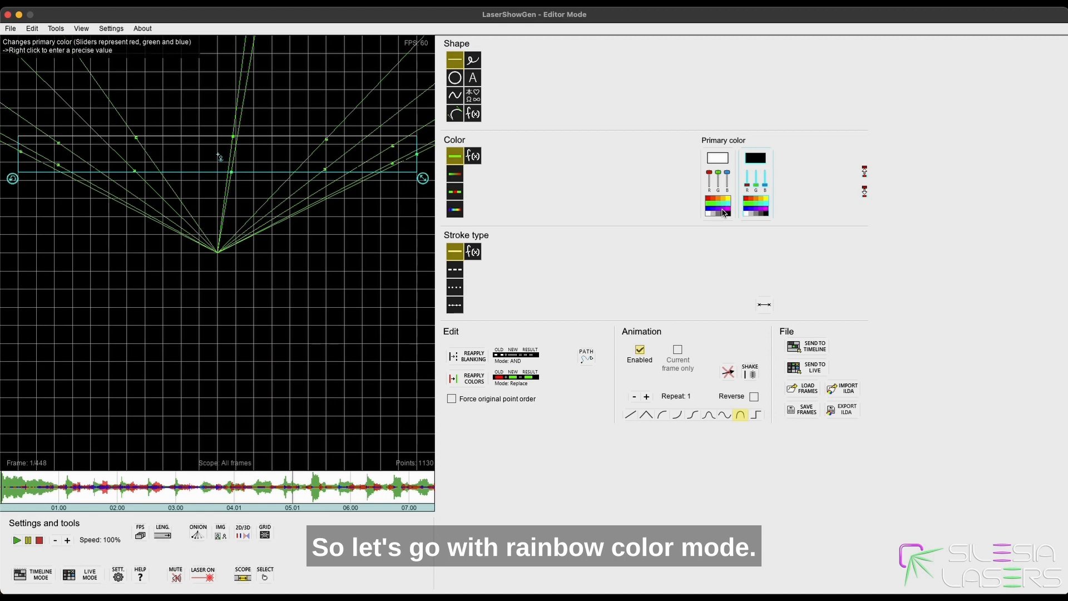
click(455, 209)
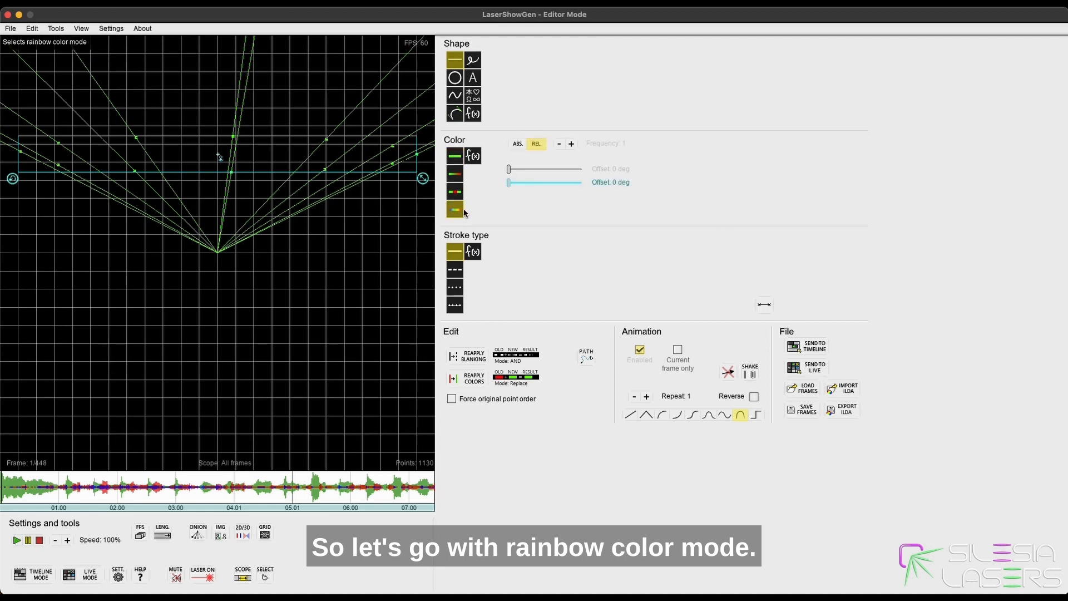
click(574, 146)
click(574, 146)
click(574, 147)
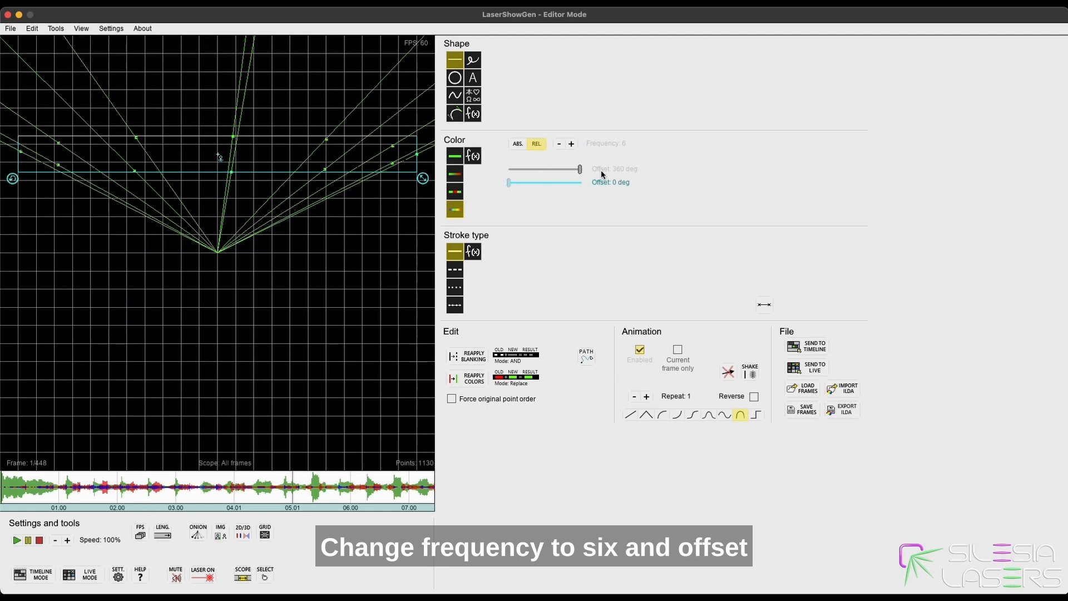
Reapply the rainbow colors to the selected shape and preview the animation in 2D and 3D.
click(474, 382)
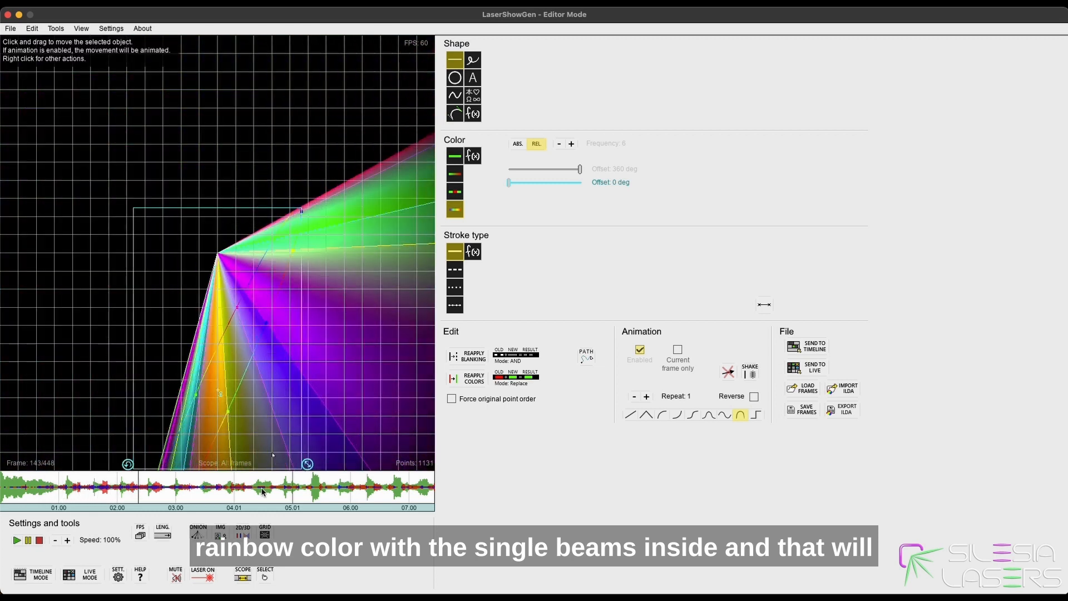
click(247, 536)
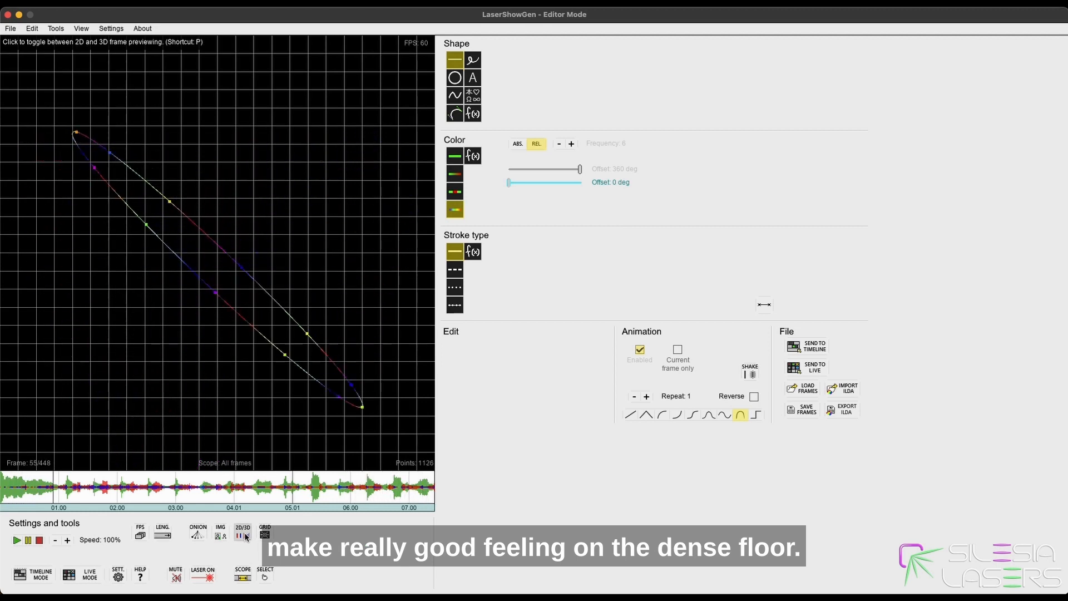
click(245, 537)
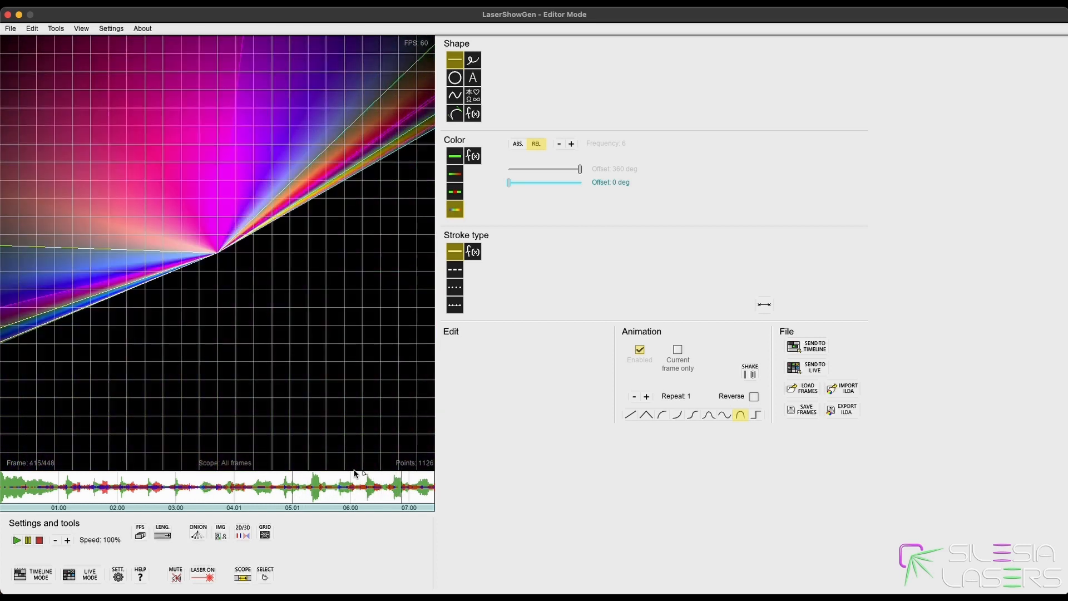
Switch to the timeline, delete the one-frame clip at frame 6304 on Layer 1 and insert the rainbow animation in its place.
click(34, 574)
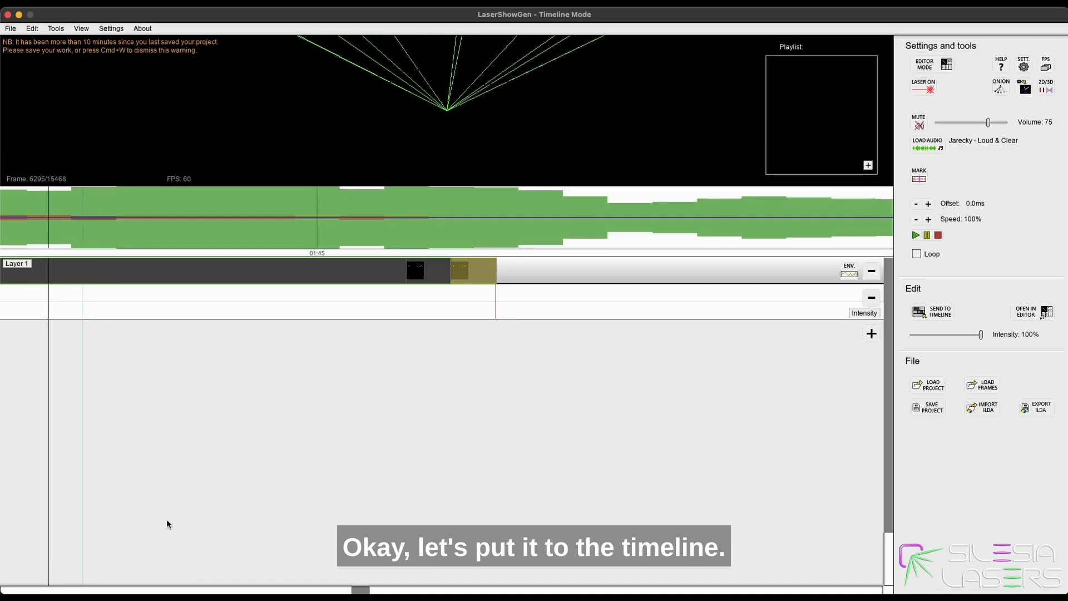
click(552, 278)
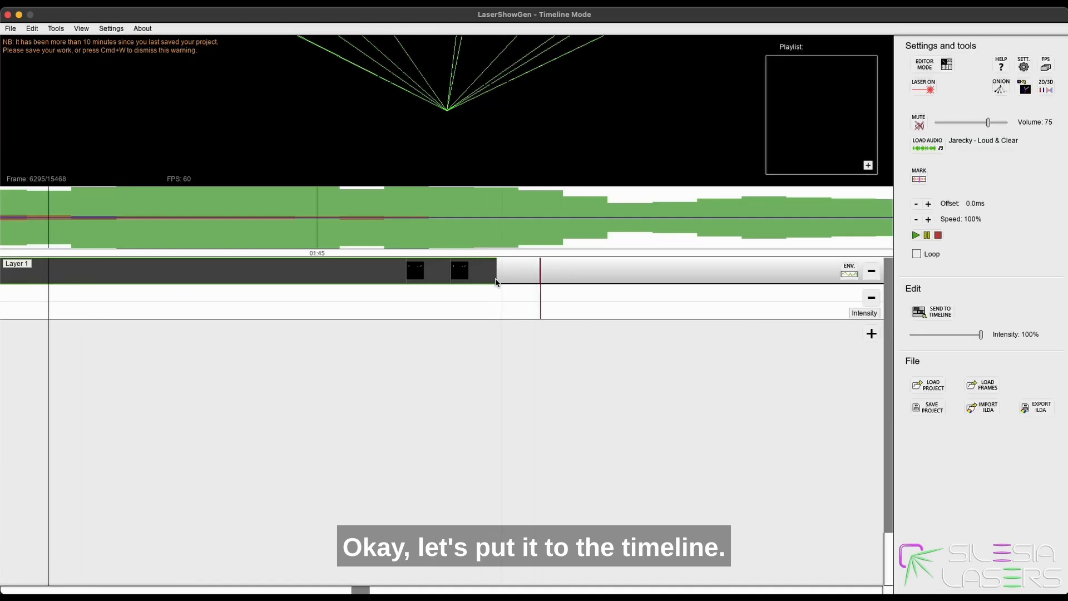
click(472, 275)
click(454, 237)
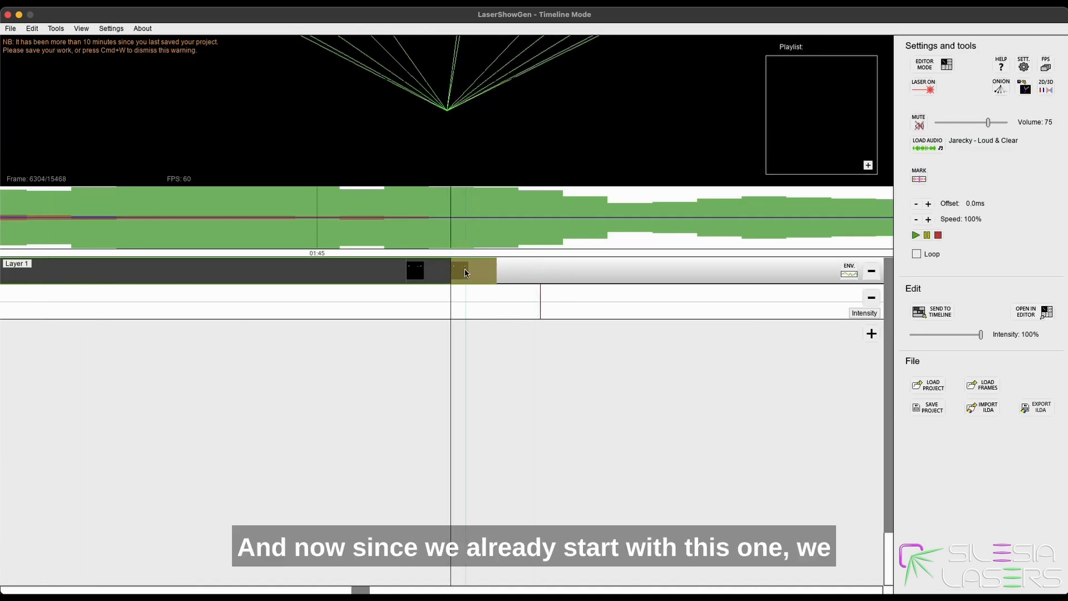
right_click(480, 271)
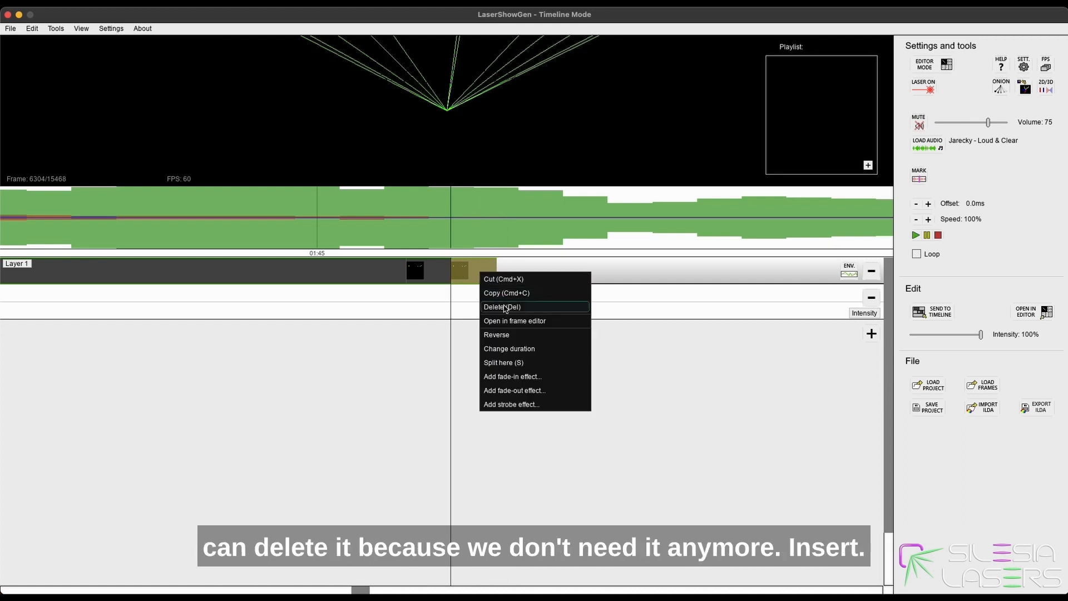
click(504, 307)
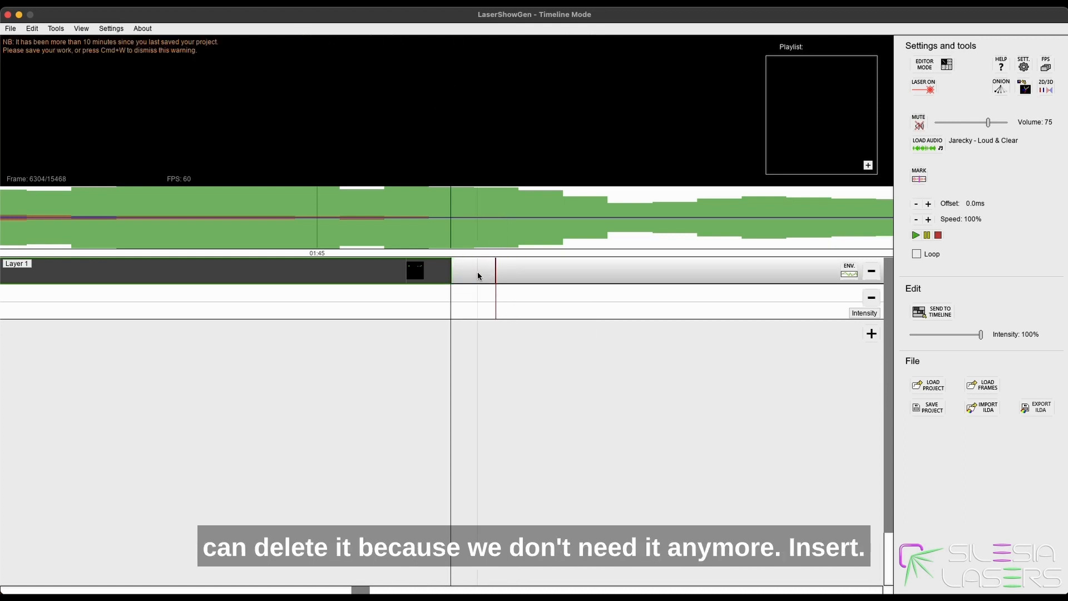
key(Insert)
drag(545, 265, 507, 269)
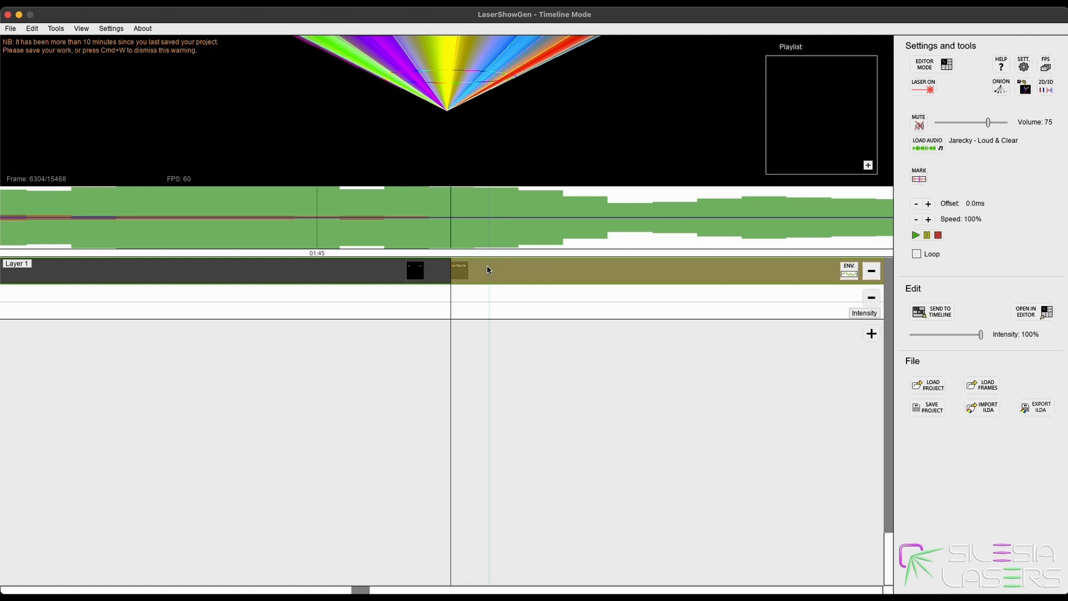
Play the transition between the two Layer 1 clips, starting from frame 6230.
scroll(487, 270, up, 5)
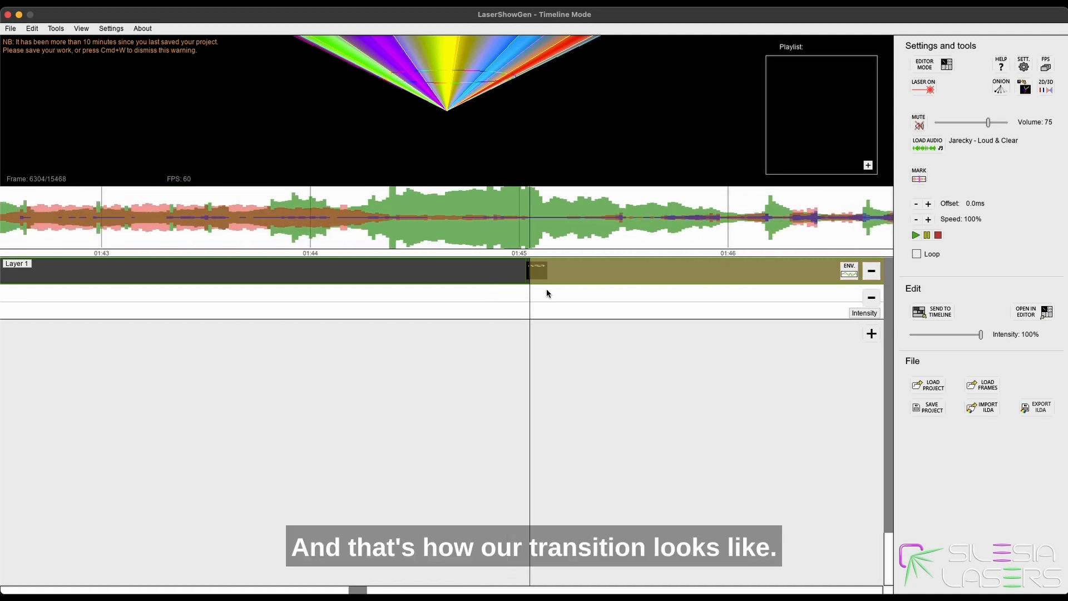
scroll(546, 294, down, 1)
drag(440, 230, 319, 229)
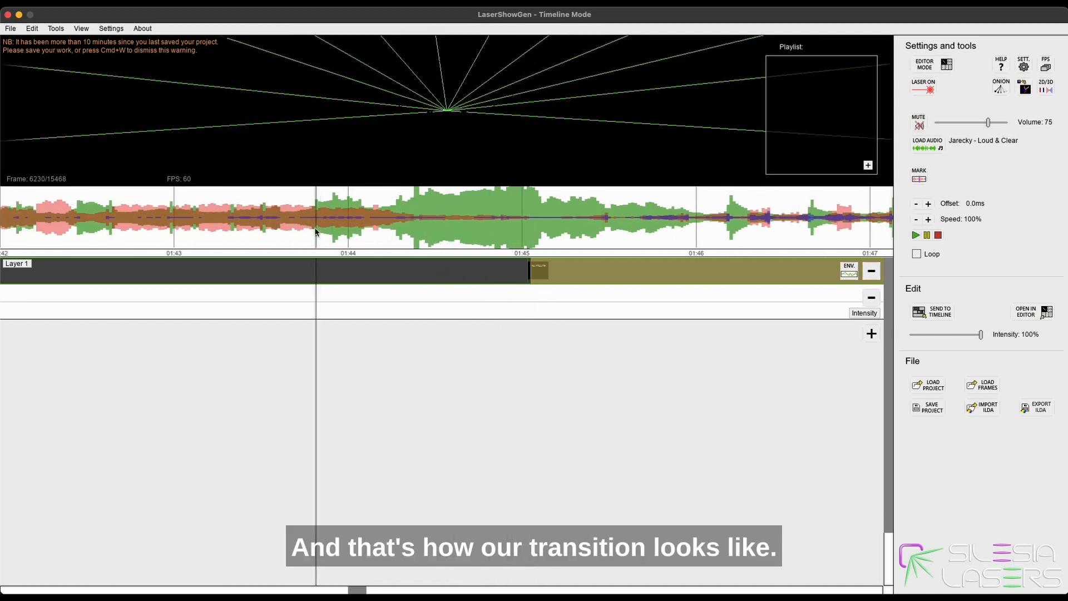
key(space)
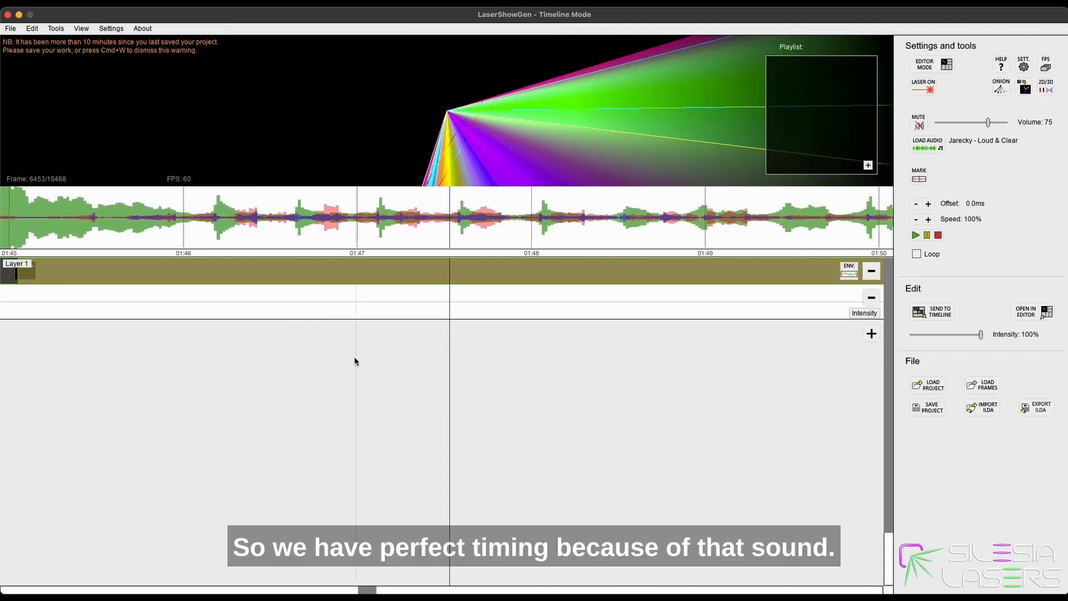
Examine the start of the rainbow clip against the waveform near 01:45 and play it from frame 6300.
scroll(160, 334, up, 2)
click(151, 241)
scroll(155, 251, up, 2)
drag(251, 227, 278, 224)
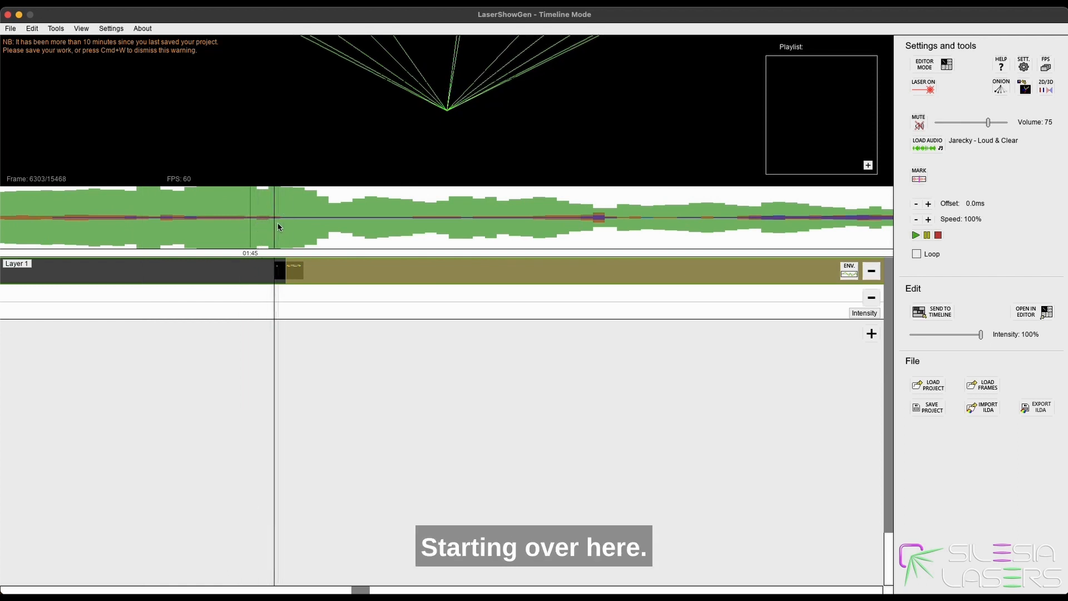
click(286, 222)
key(space)
click(41, 218)
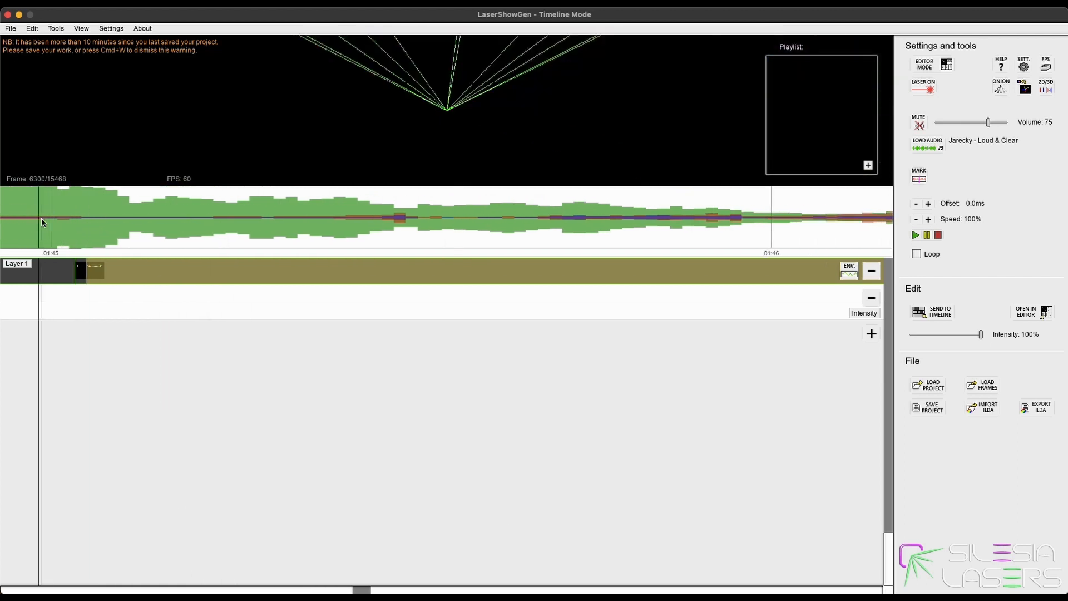
scroll(45, 219, down, 3)
scroll(199, 305, down, 2)
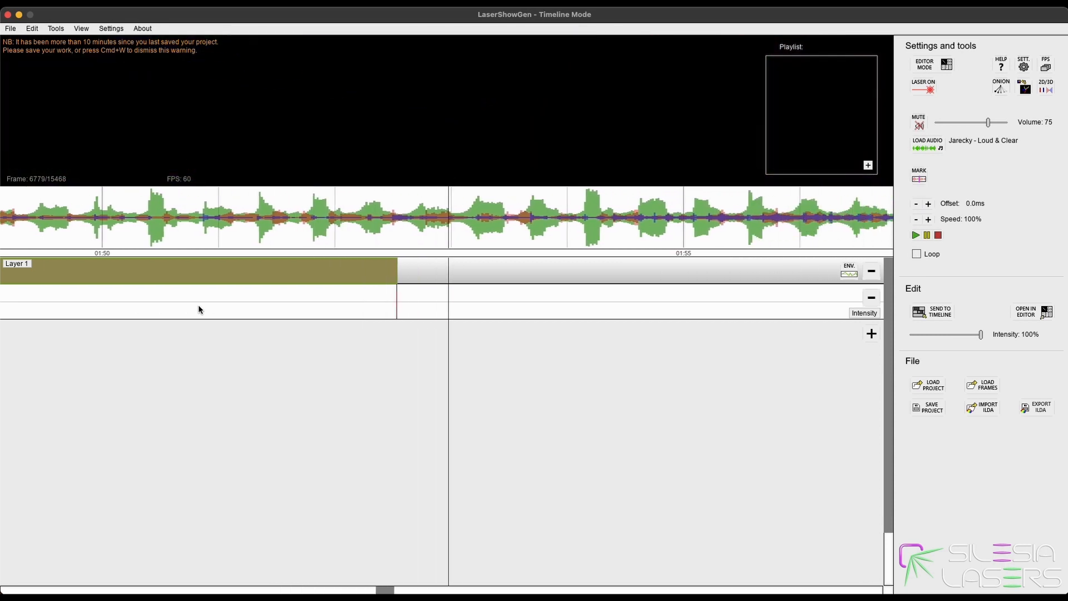
Stop playback, place the playhead at frame 6751 and examine the rainbow clip's end against the waveform.
key(space)
click(382, 215)
key(space)
click(383, 215)
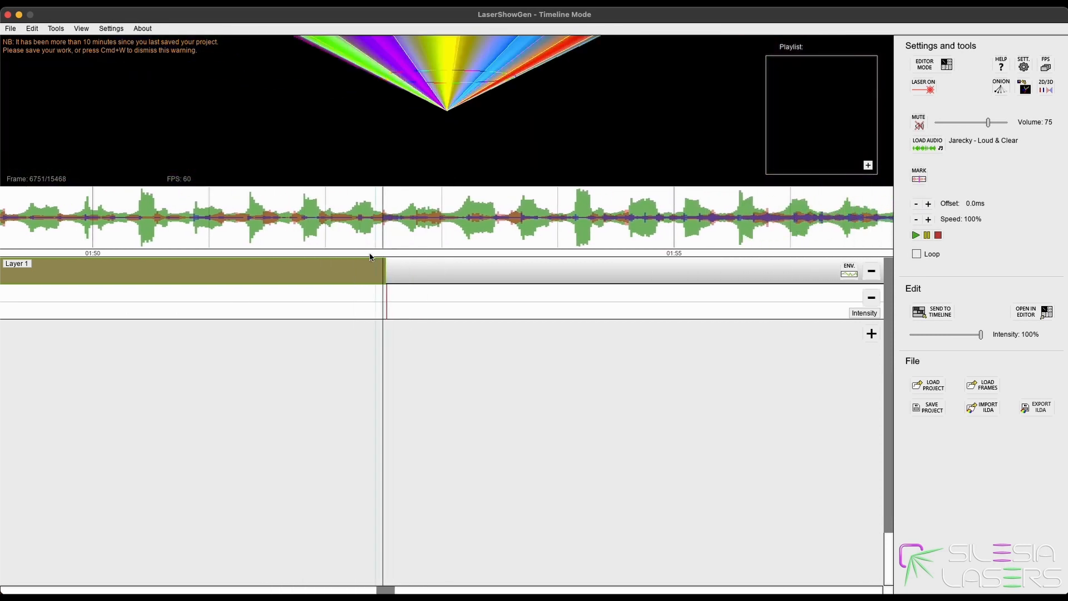
scroll(383, 254, up, 10)
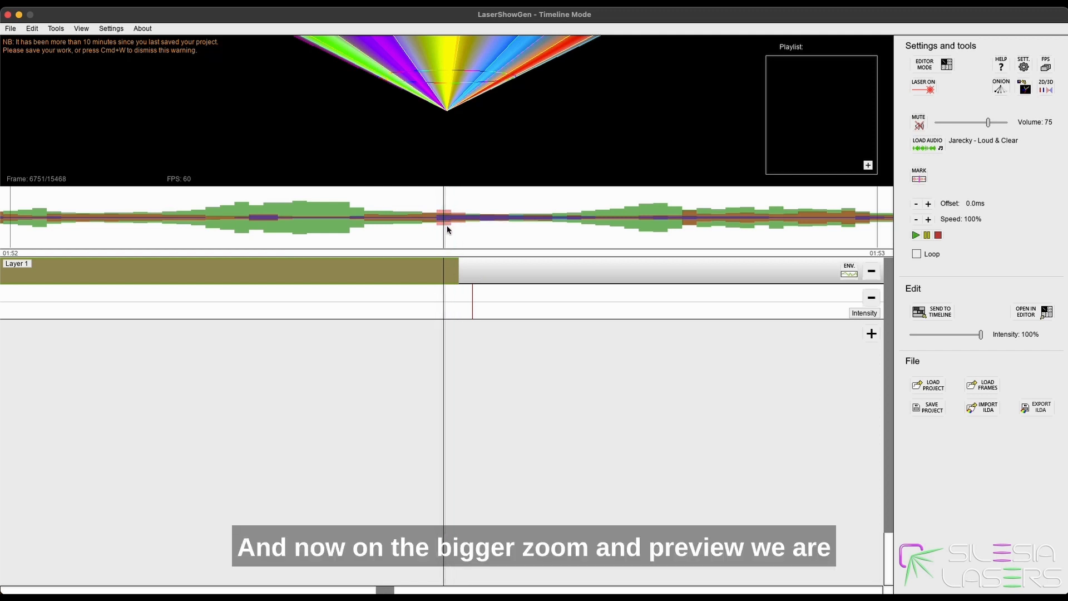
scroll(443, 266, up, 3)
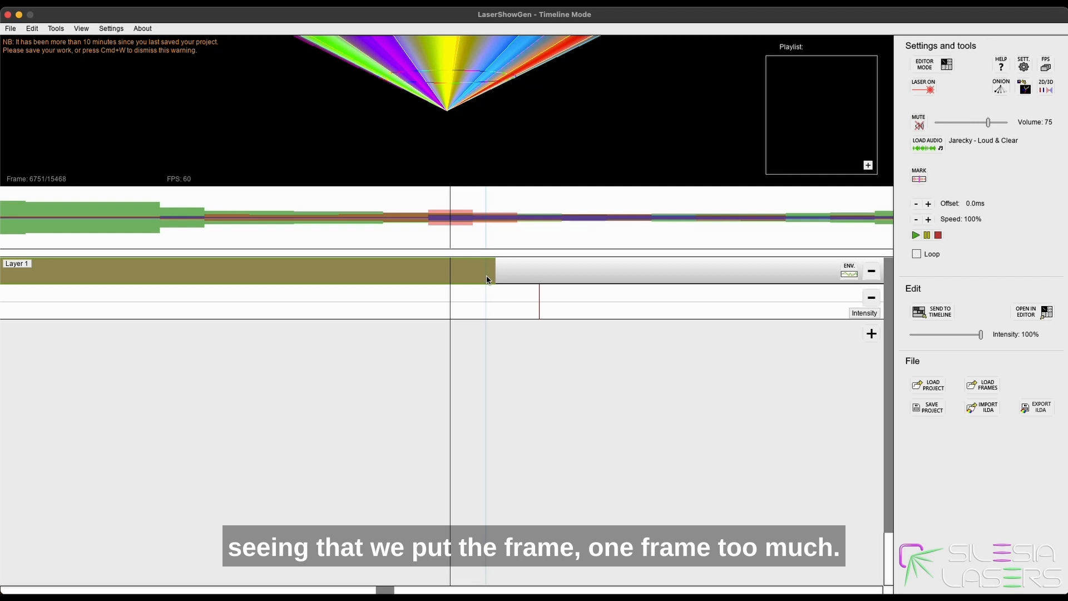
Shrink the rainbow clip on Layer 1 by time-stretching its end back to the playhead at frame 6751.
key(shift)
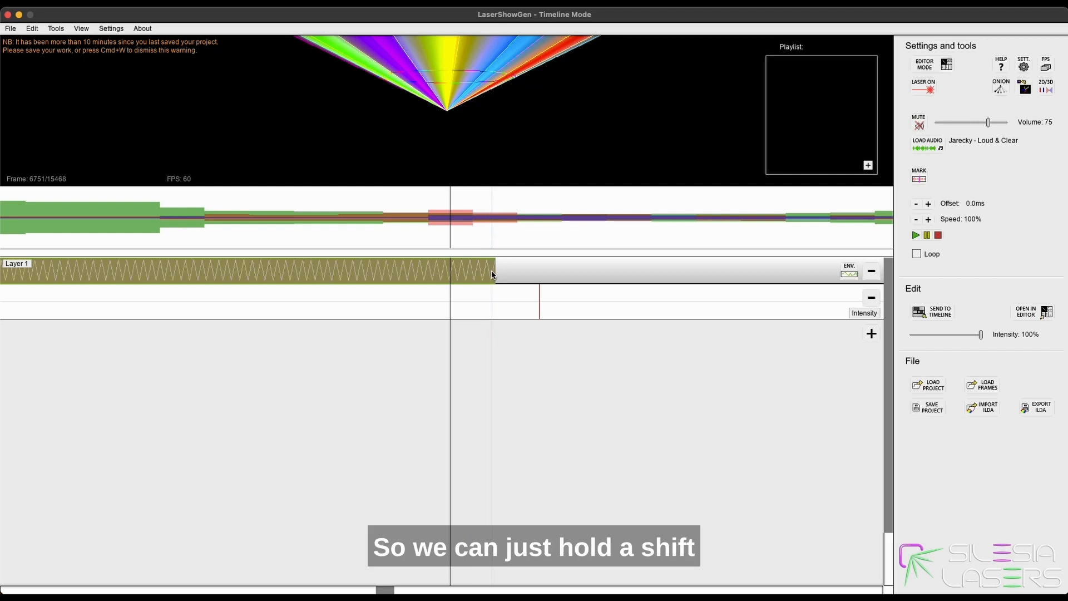
drag(492, 274, 460, 276)
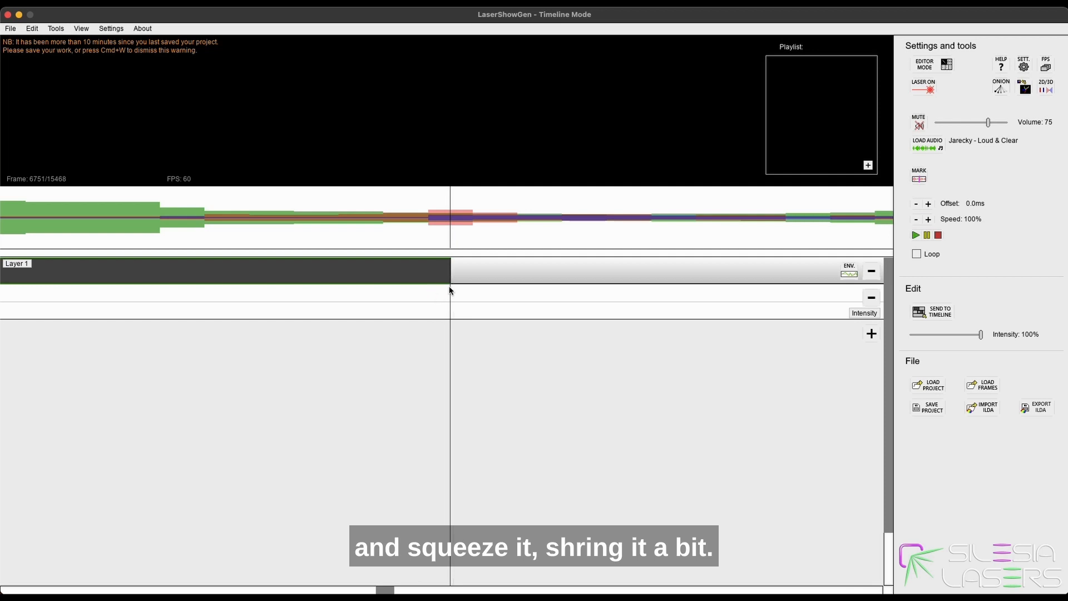
scroll(449, 292, down, 5)
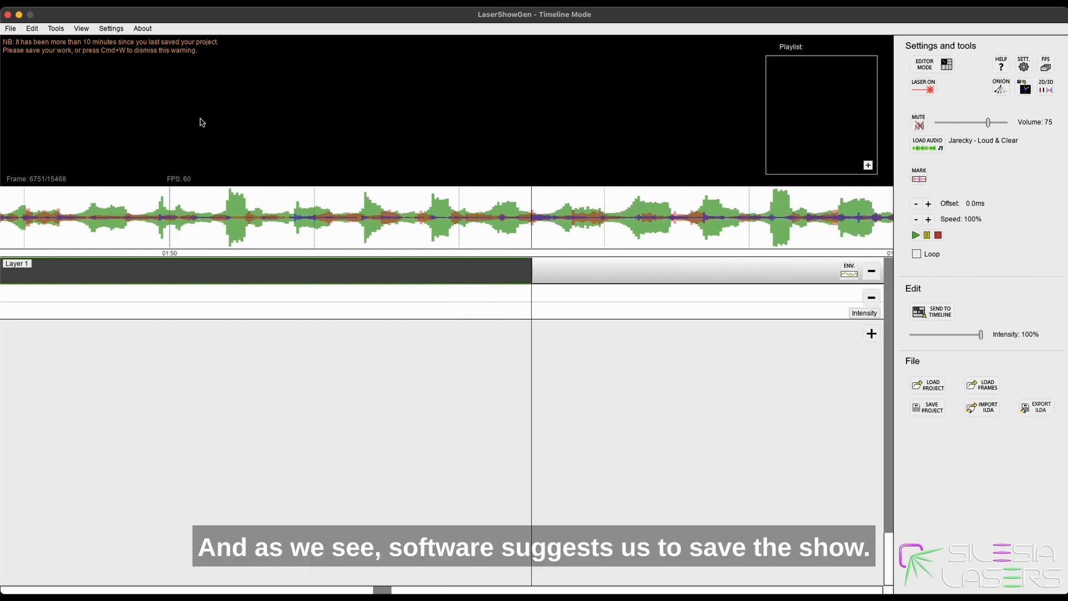
Save the timeline project and dismiss the save message.
click(344, 392)
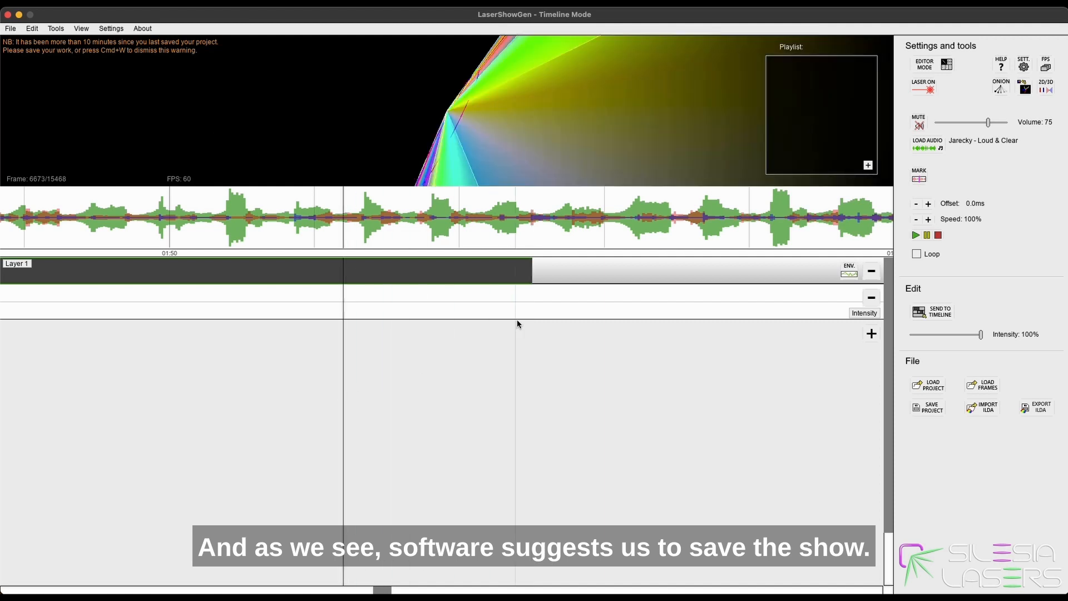
click(537, 261)
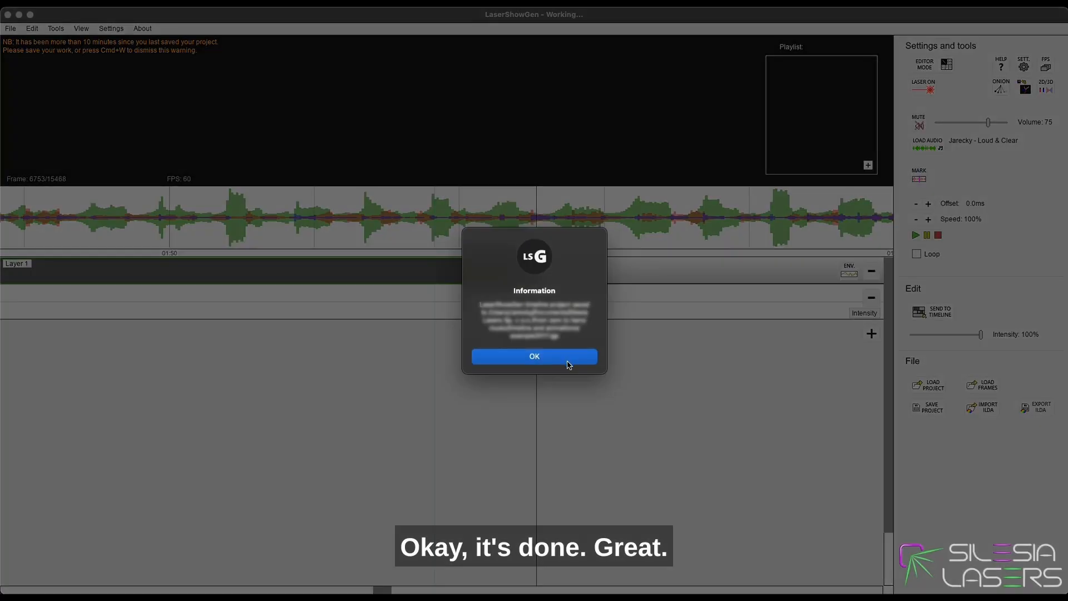
click(567, 362)
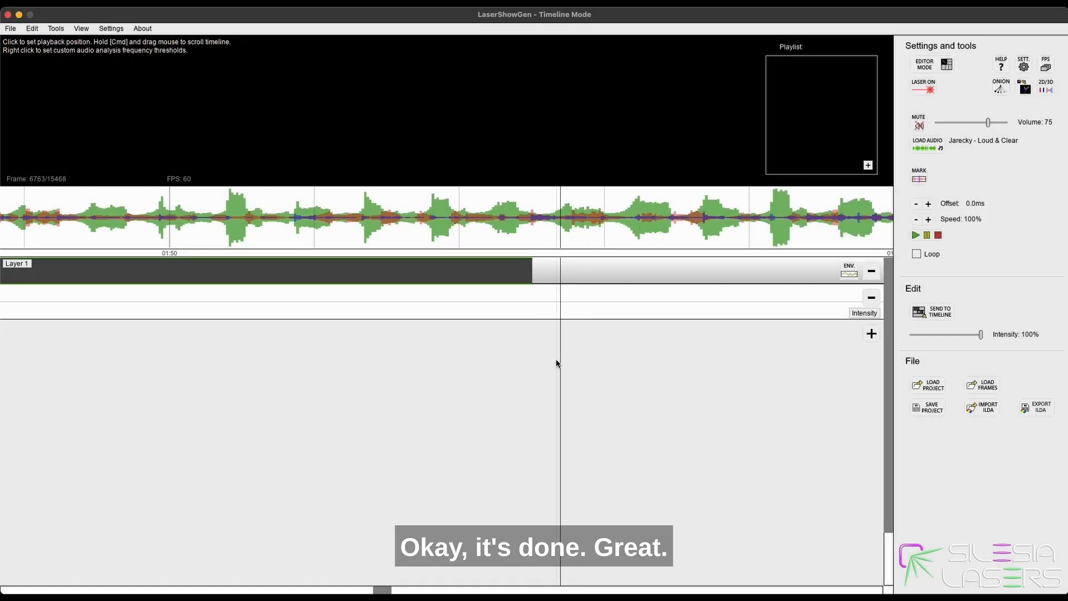
Place the playhead at frame 6304 and examine the boundary between the two Layer 1 clips near 01:45.
scroll(554, 362, down, 6)
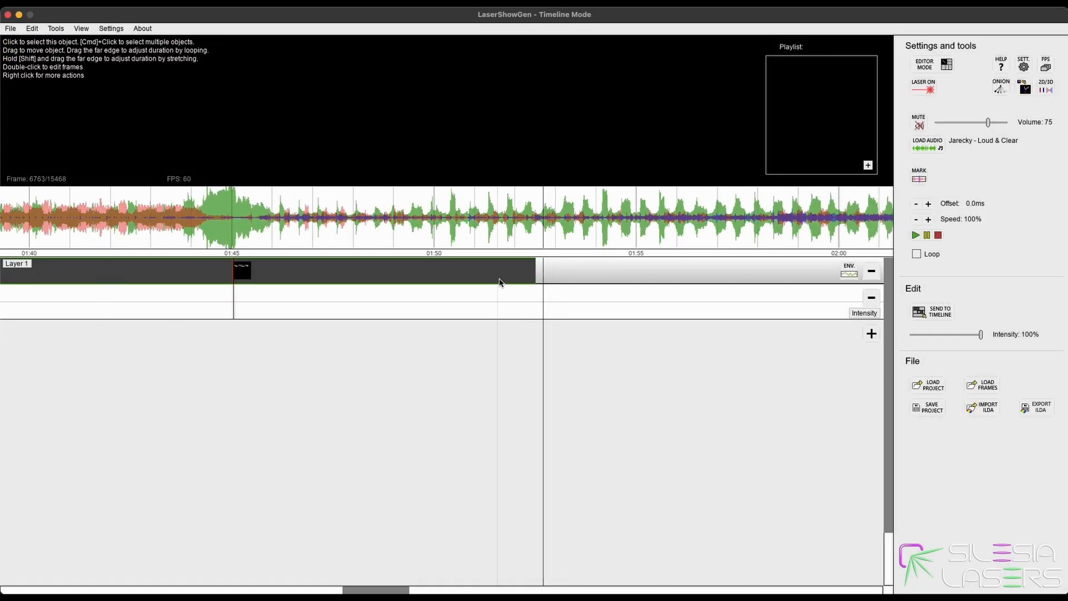
drag(475, 240, 350, 239)
drag(315, 352, 465, 529)
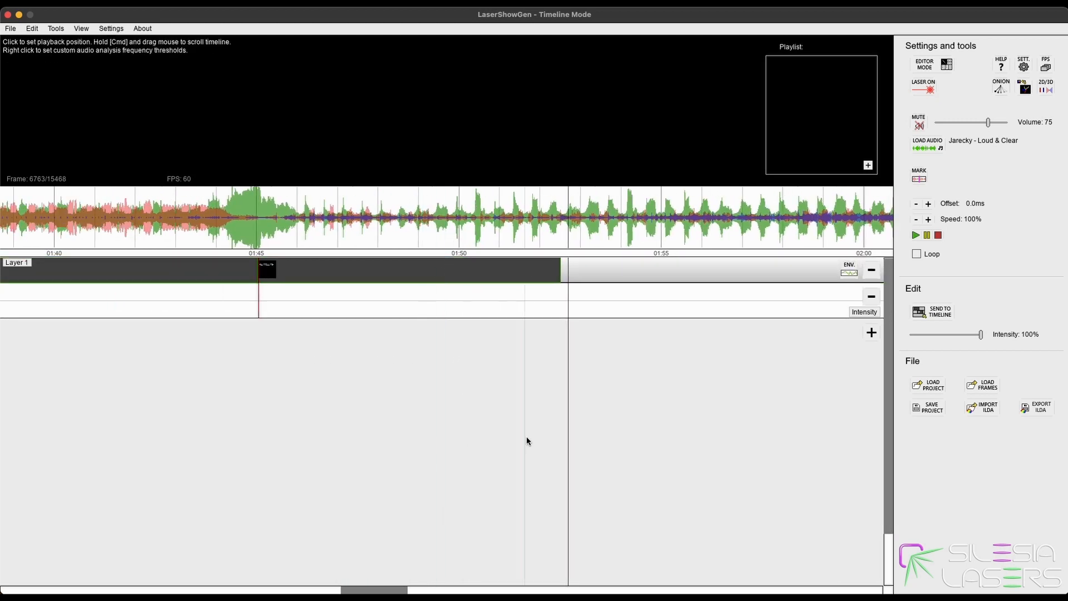
drag(501, 426, 589, 493)
scroll(378, 317, up, 4)
click(325, 232)
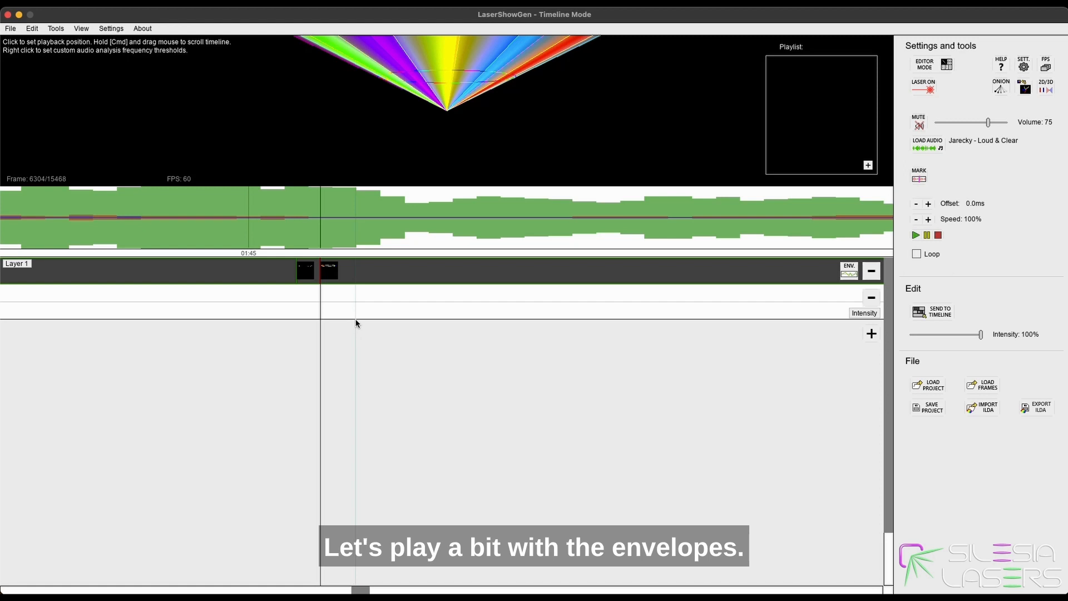
scroll(329, 318, down, 3)
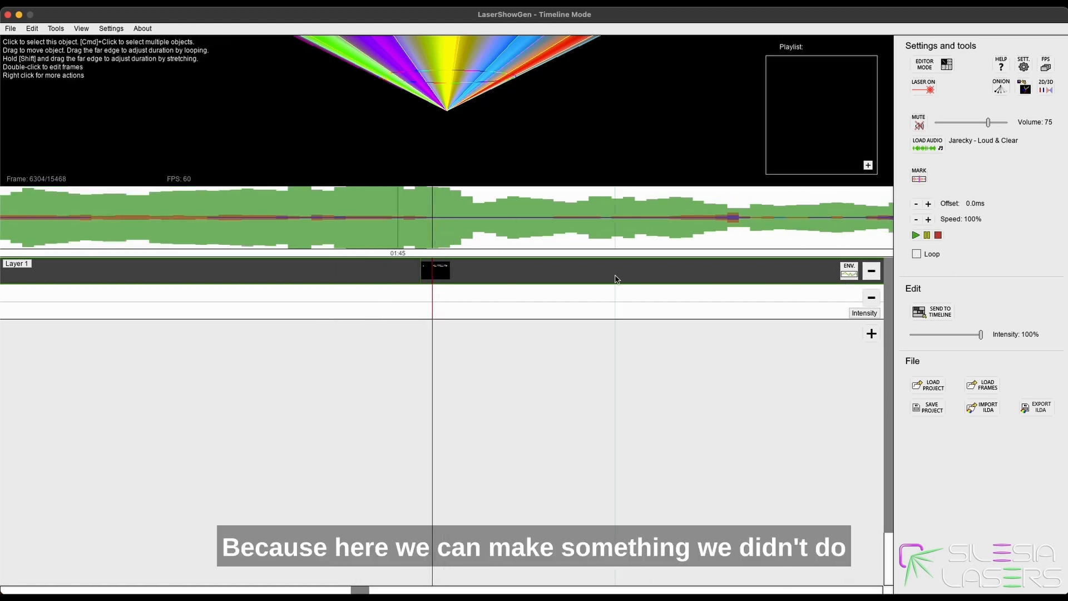
scroll(571, 316, down, 1)
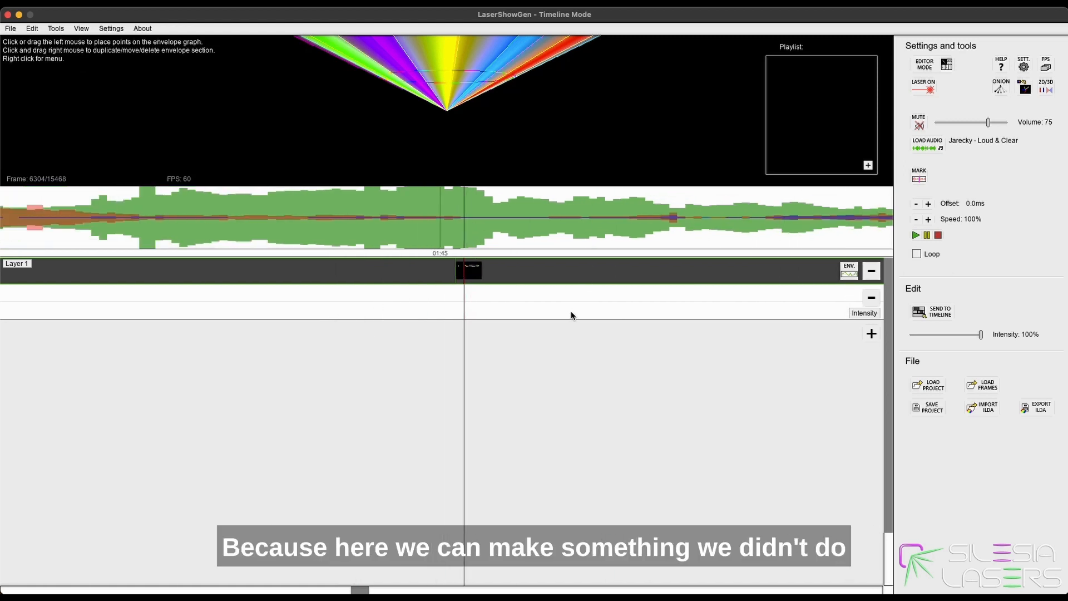
Examine the fade and strobe effects offered for the rainbow clip without applying one.
right_click(507, 286)
click(489, 269)
right_click(495, 269)
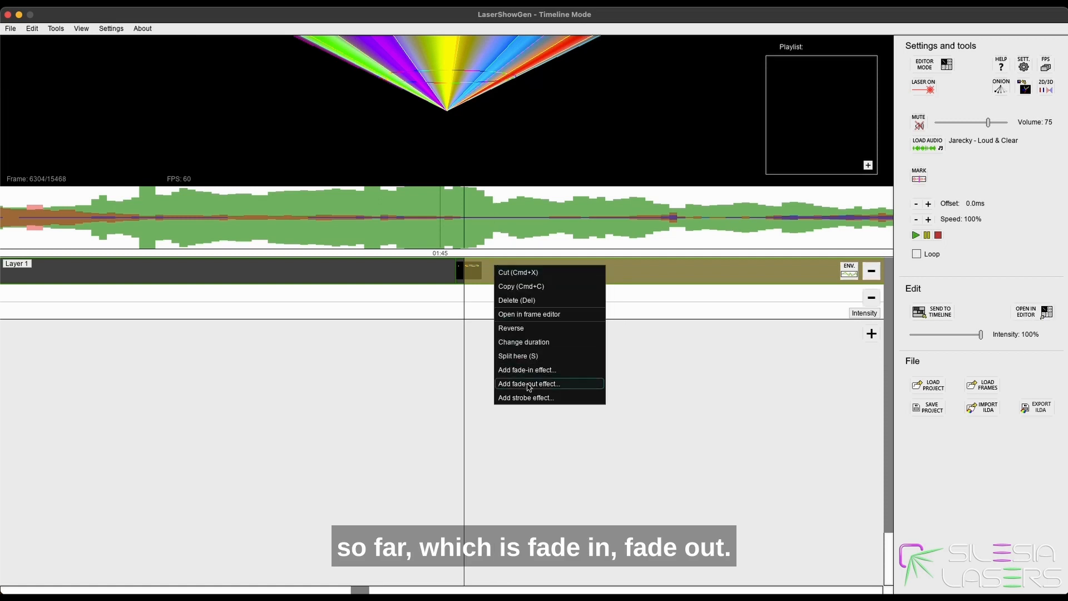
click(451, 394)
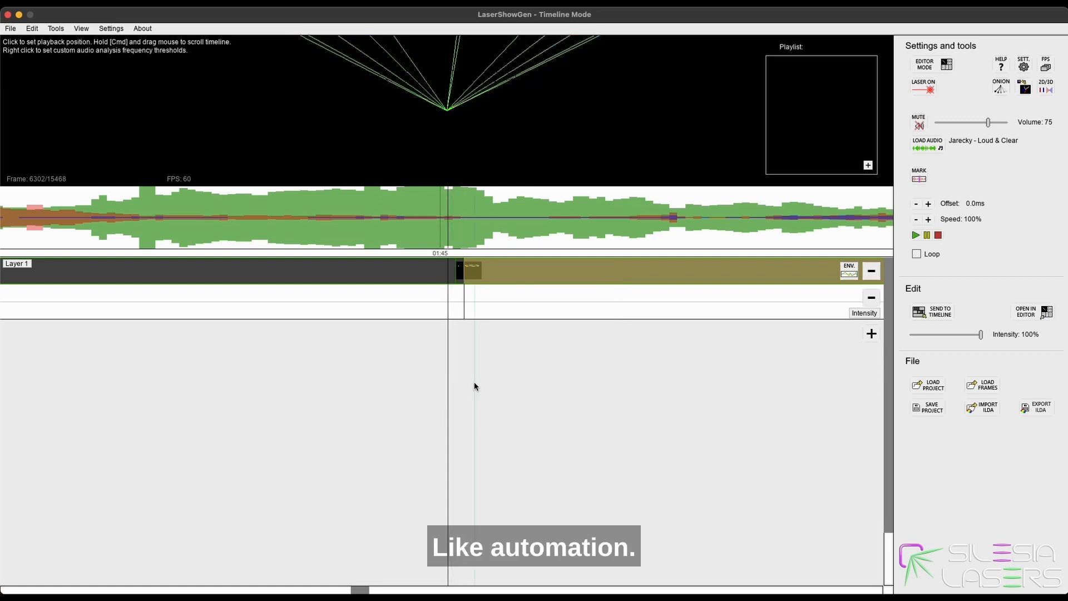
Add a 1-second fade-out effect to the Layer 1 clip that precedes the rainbow clip.
scroll(486, 373, up, 1)
click(426, 270)
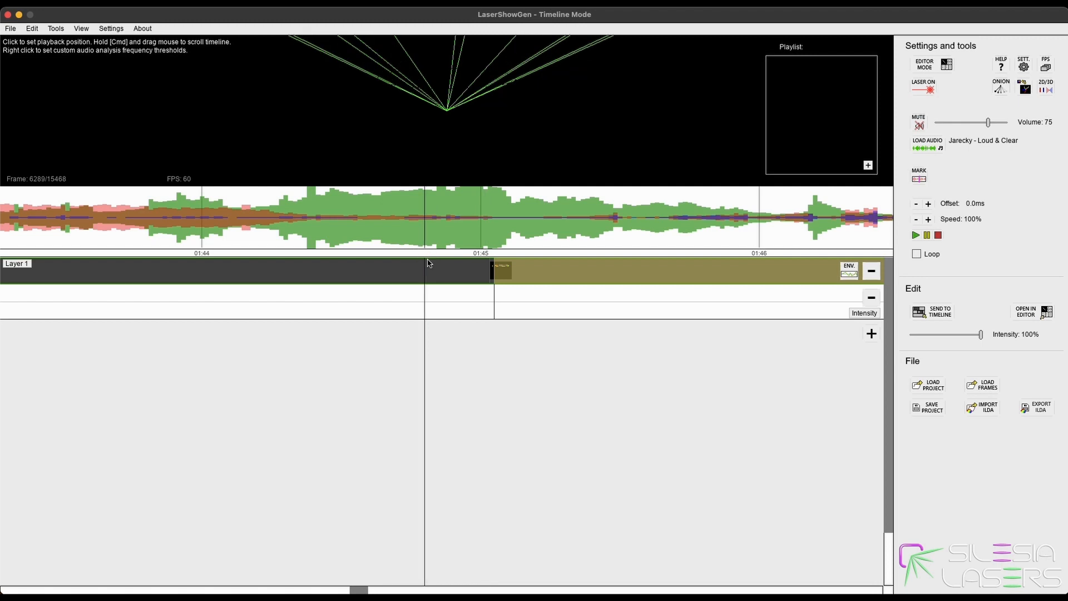
right_click(432, 274)
click(456, 394)
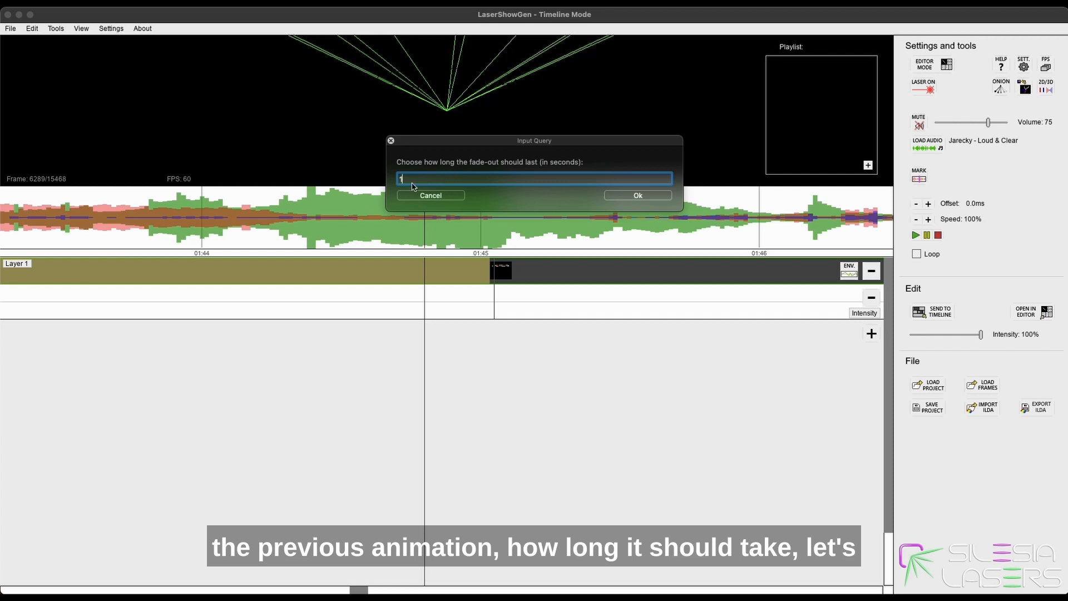
click(638, 195)
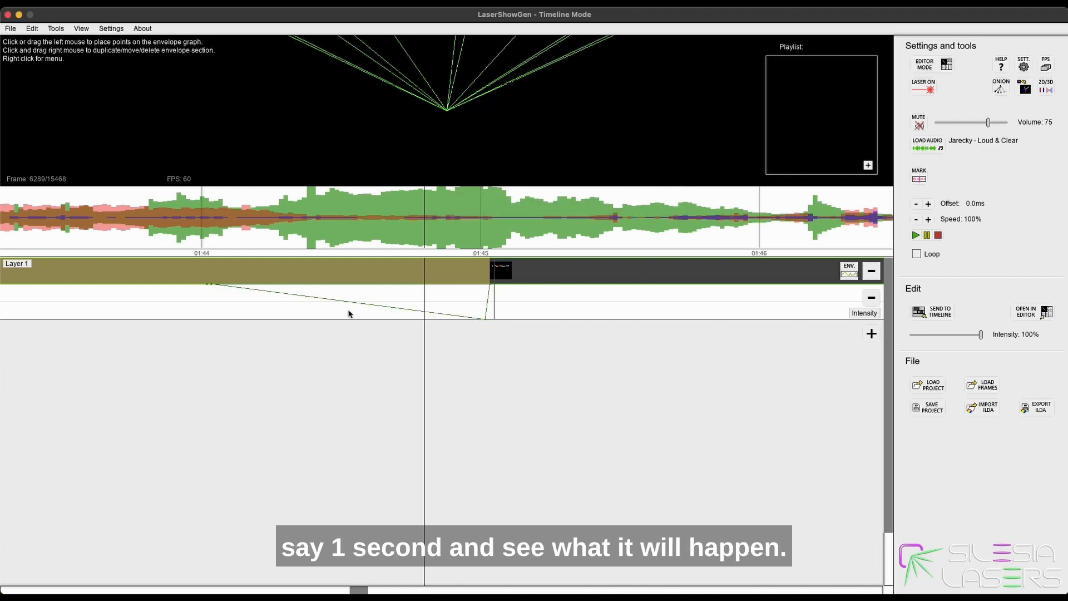
Play the transition across 01:45 and scrub through the end of the fade-out to frame 6300.
scroll(356, 315, down, 4)
scroll(414, 321, down, 1)
click(387, 243)
key(space)
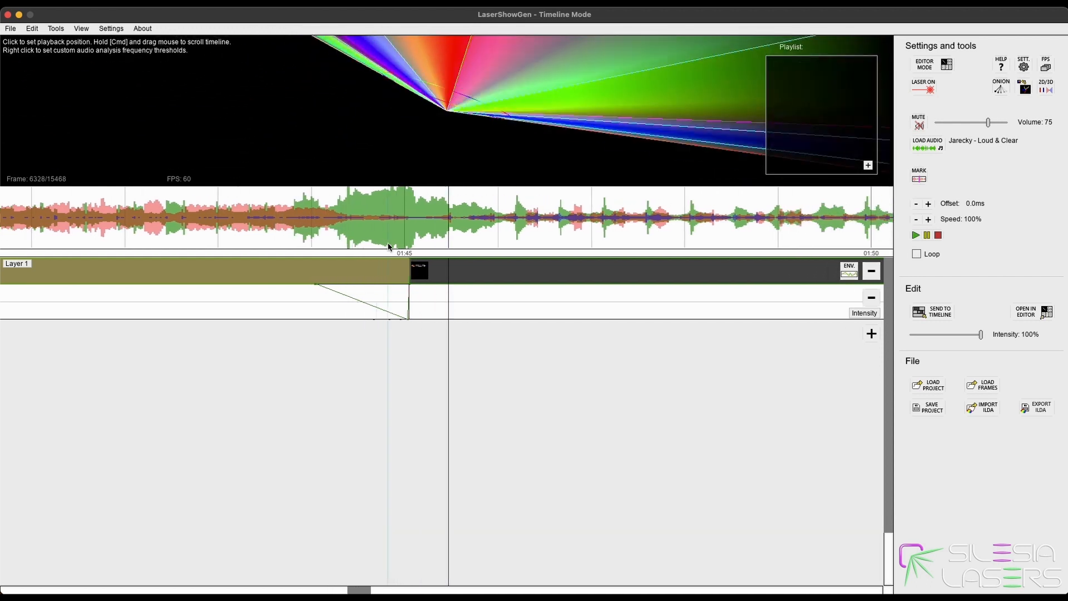
click(279, 240)
drag(279, 240, 359, 237)
scroll(433, 241, up, 5)
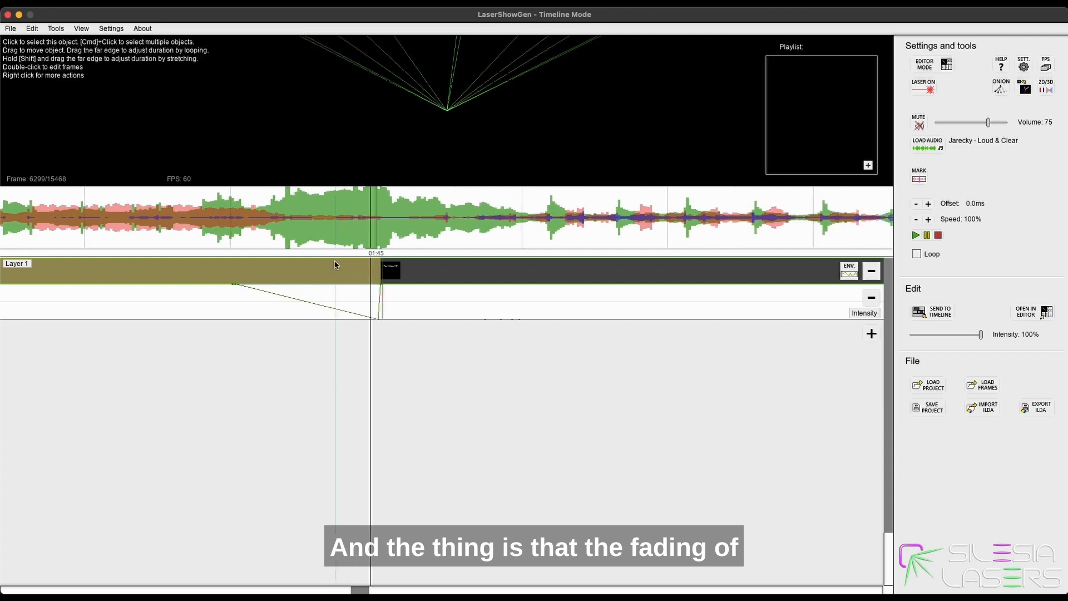
drag(433, 241, 522, 244)
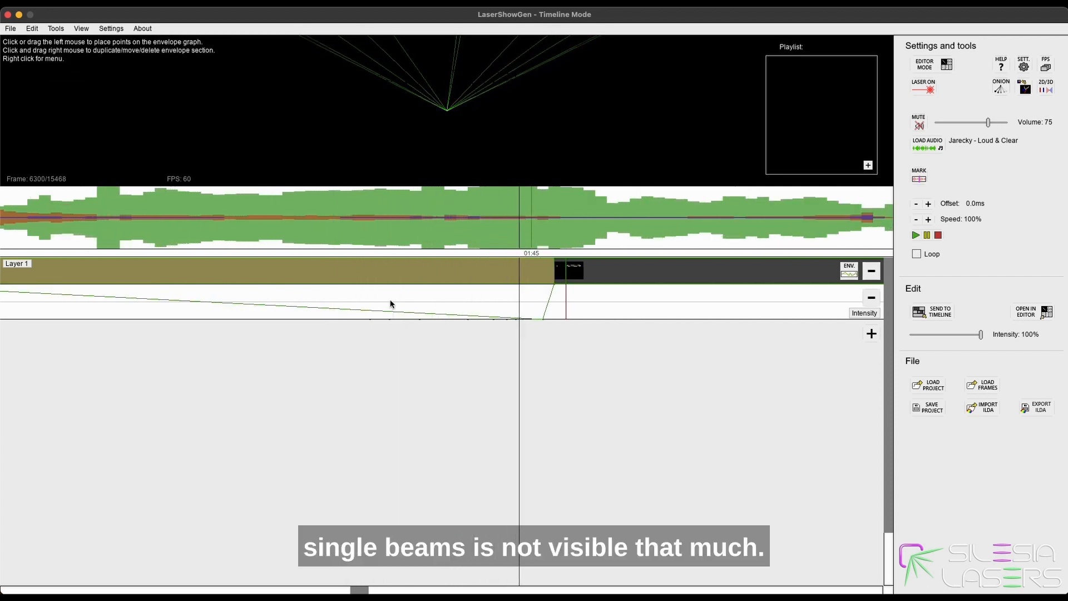
Make the fade-out steeper by adding a low point midway on its intensity curve between 01:44 and 01:45, and play the result.
scroll(322, 323, down, 2)
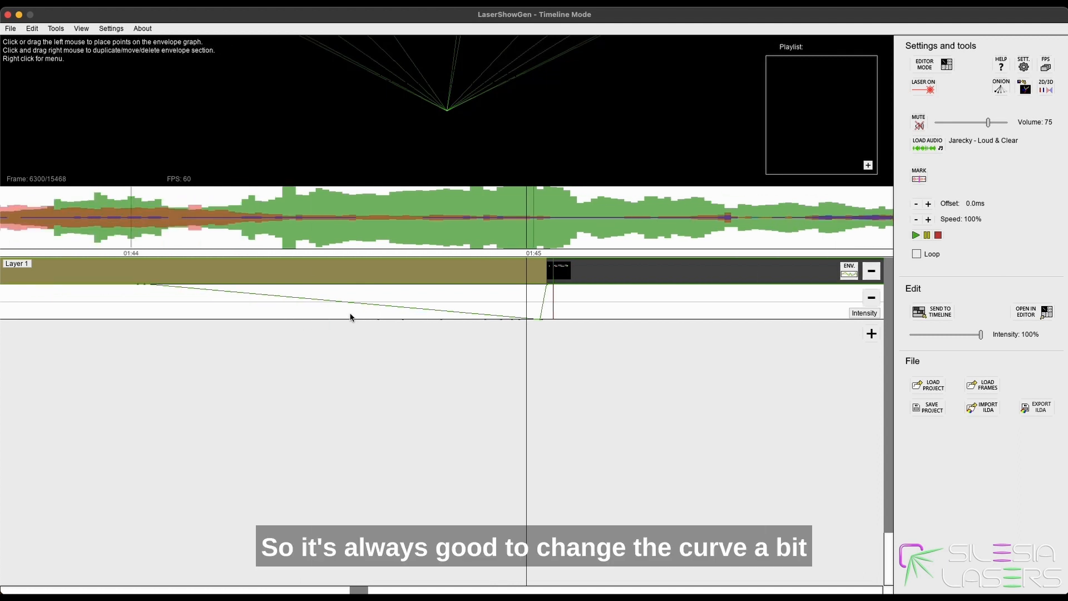
click(349, 316)
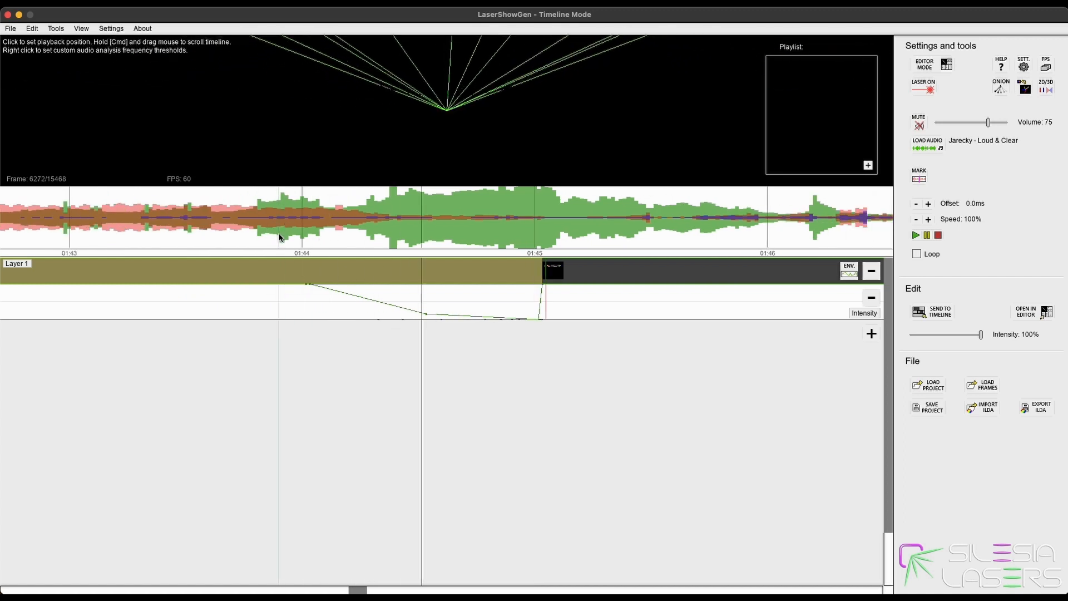
scroll(310, 236, down, 3)
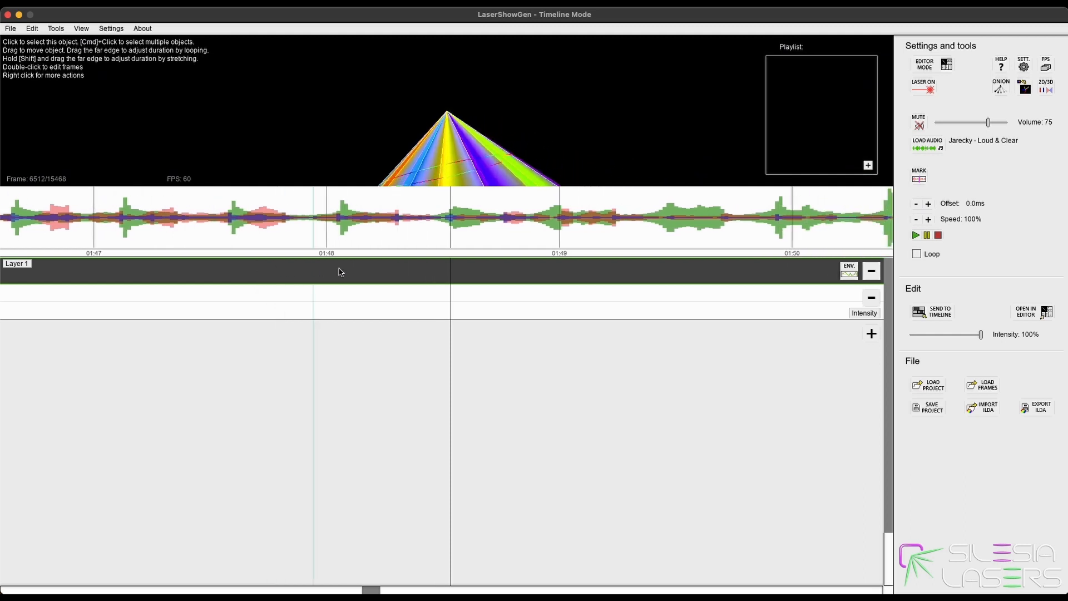
key(space)
scroll(433, 291, down, 4)
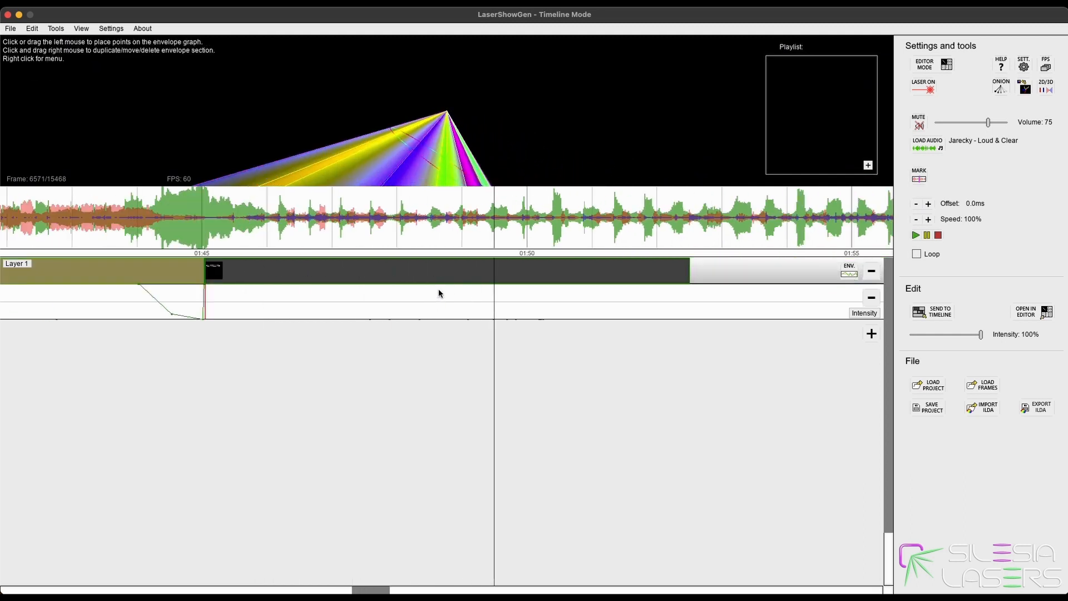
Play the last notes under the rainbow clip between 01:51 and its end.
click(653, 235)
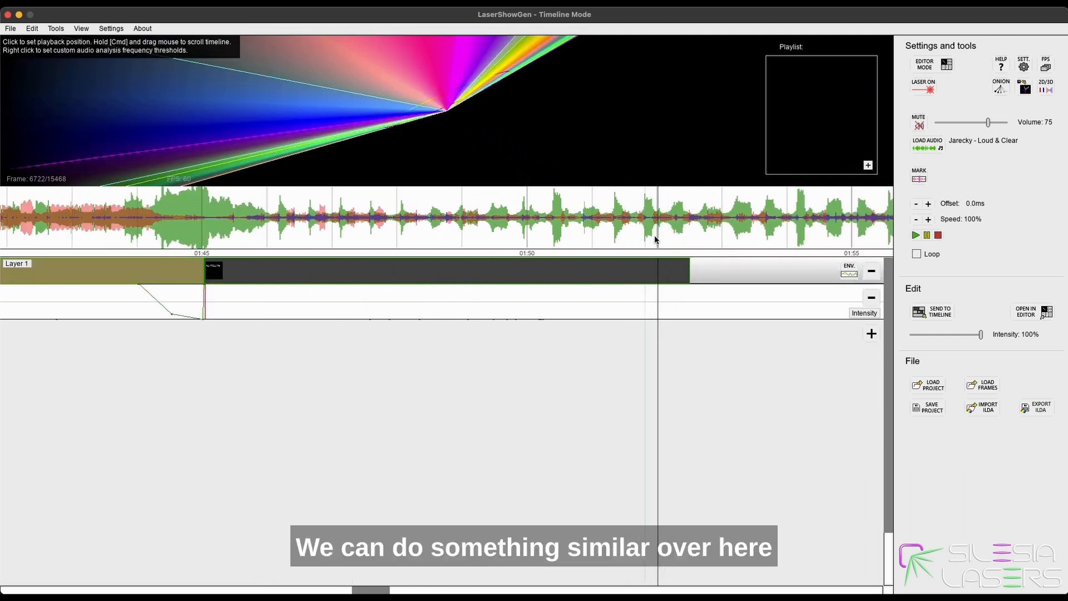
scroll(659, 245, up, 5)
key(space)
click(257, 225)
click(143, 222)
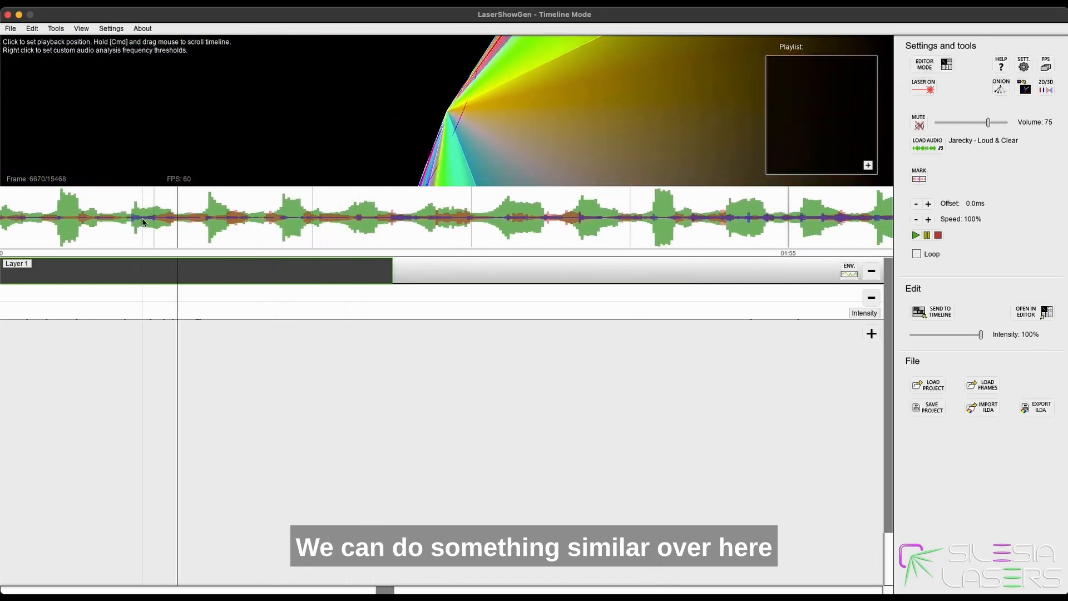
click(204, 225)
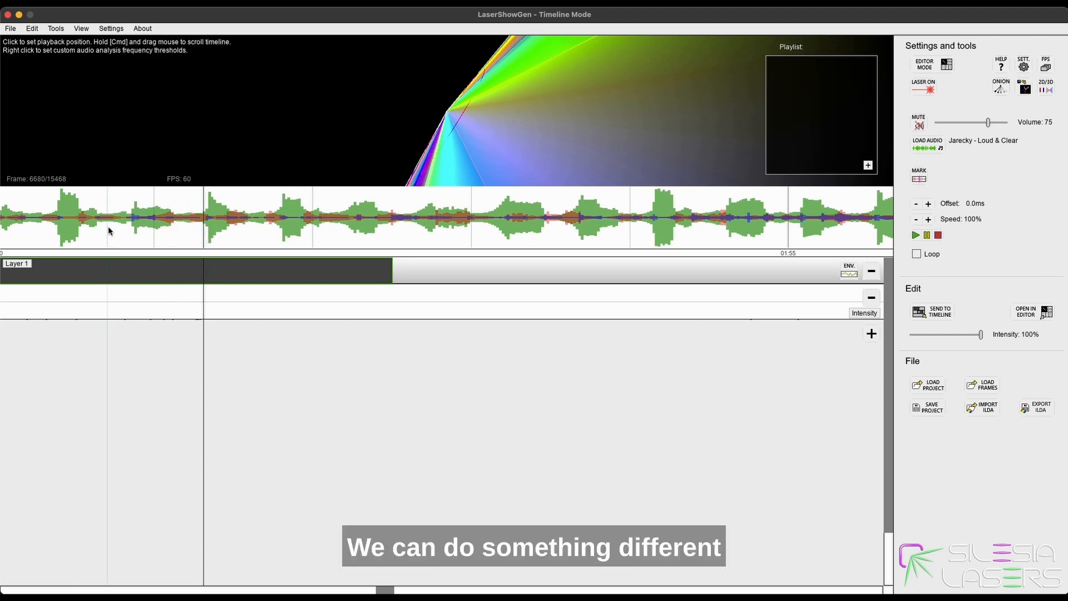
Replay the closing notes from several positions and place the playhead on the note at frame 6689.
click(132, 222)
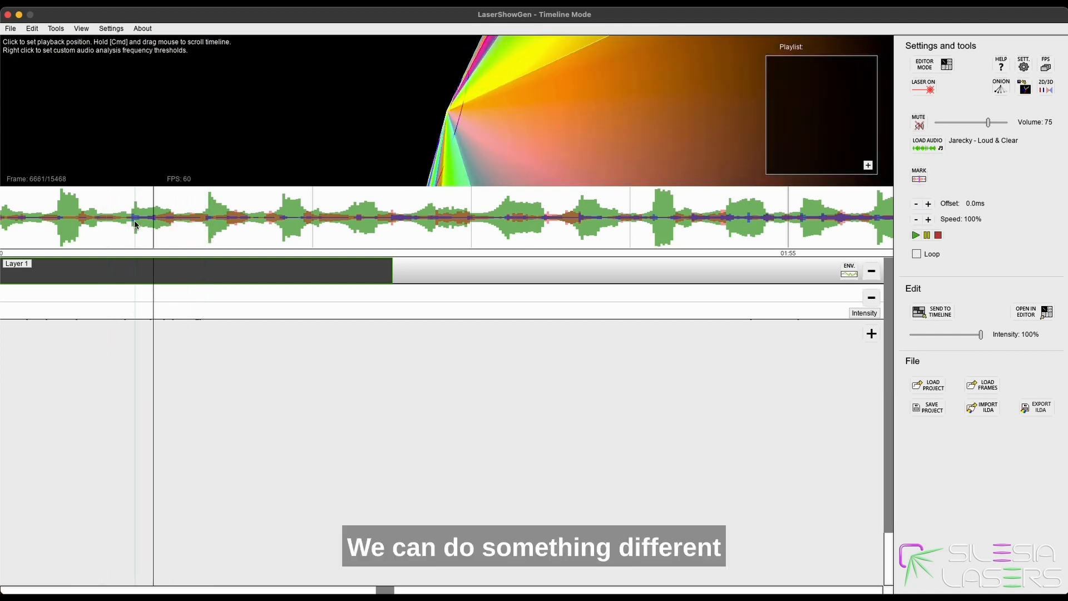
click(232, 224)
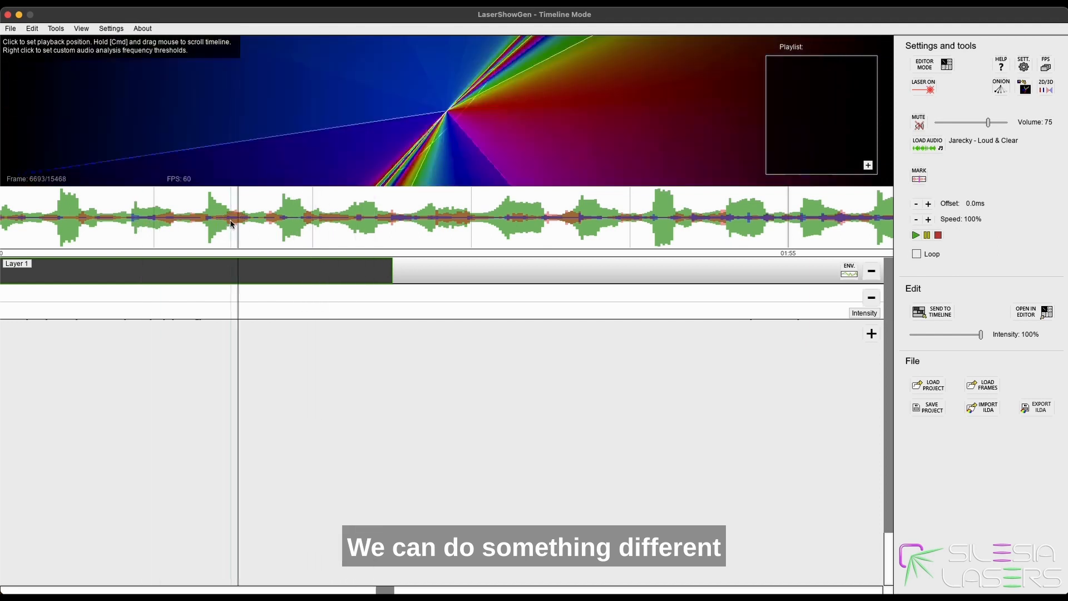
click(228, 220)
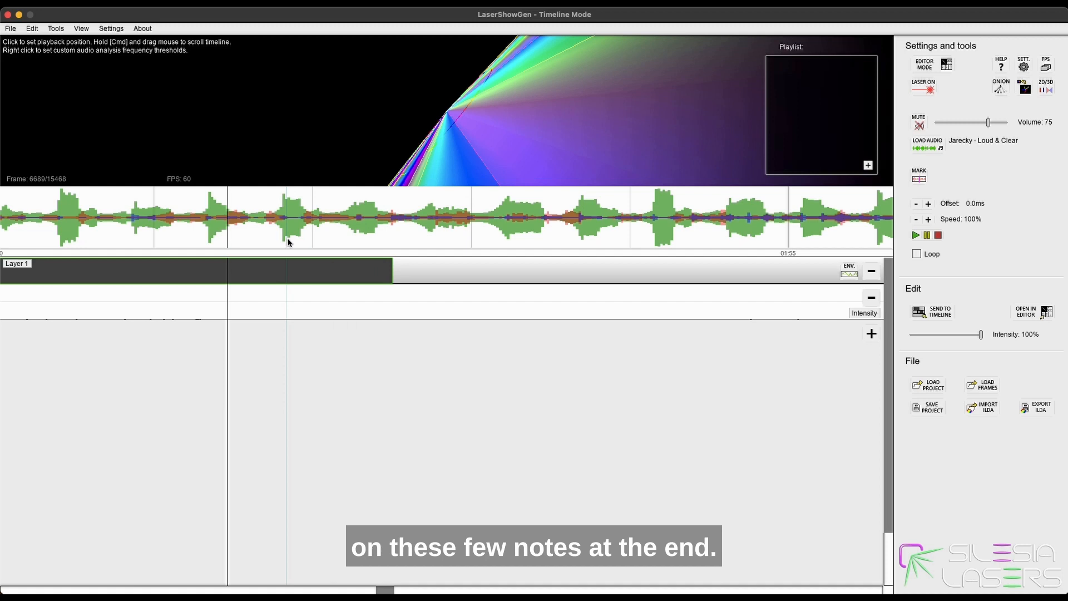
click(234, 225)
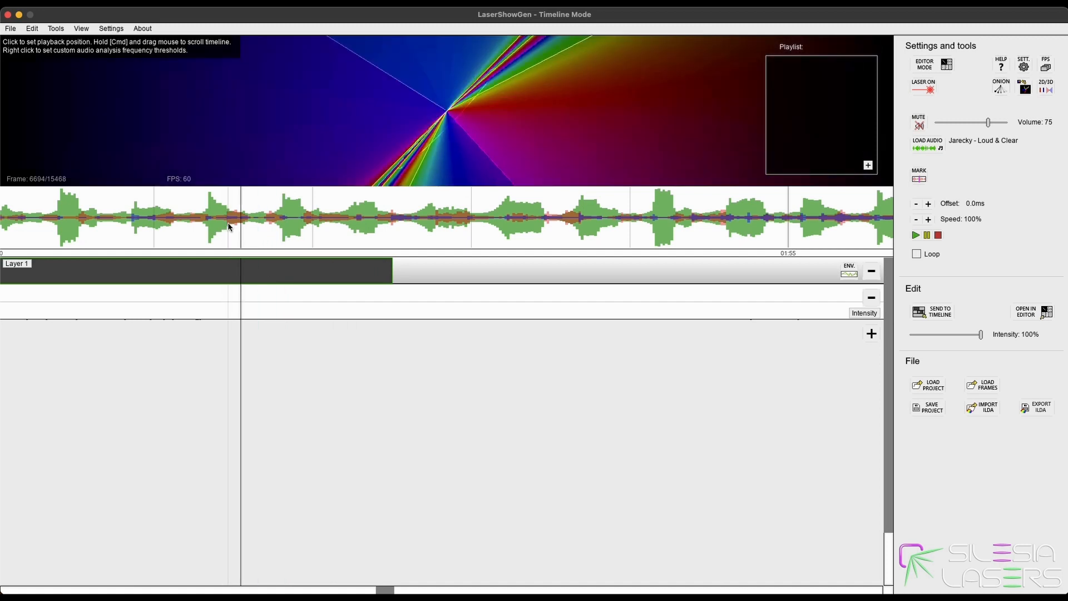
click(233, 225)
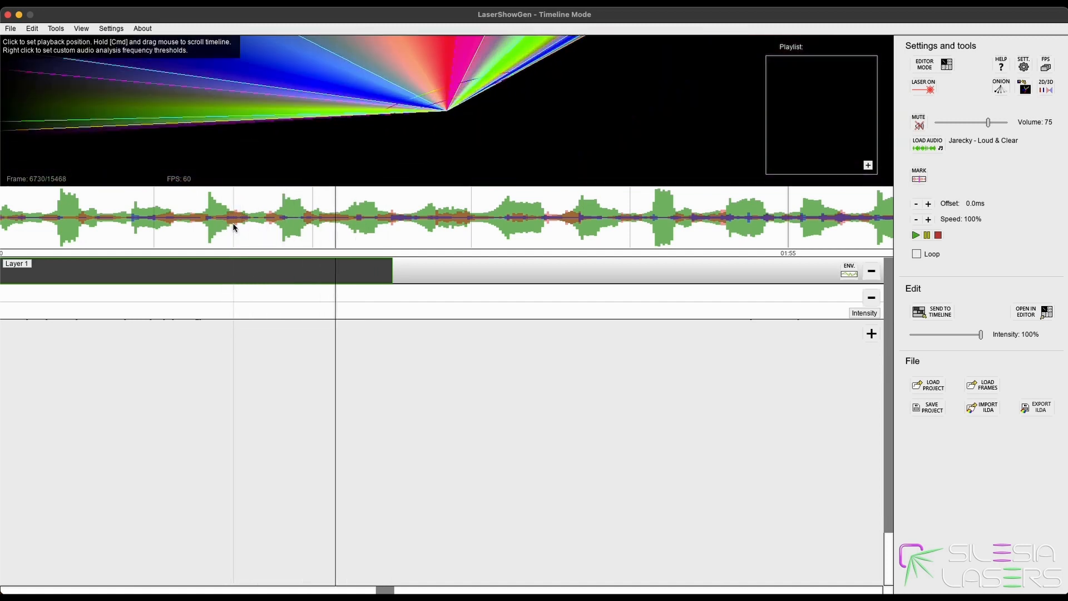
click(233, 224)
drag(231, 228, 228, 225)
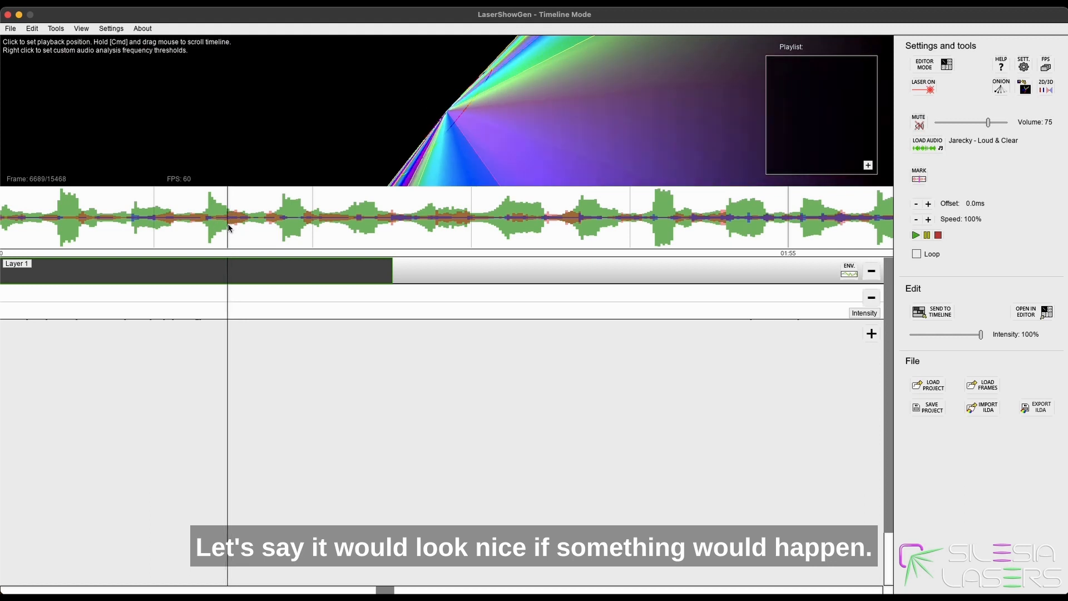
Split the rainbow clip on Layer 1 at frame 6689.
scroll(227, 225, up, 4)
click(230, 268)
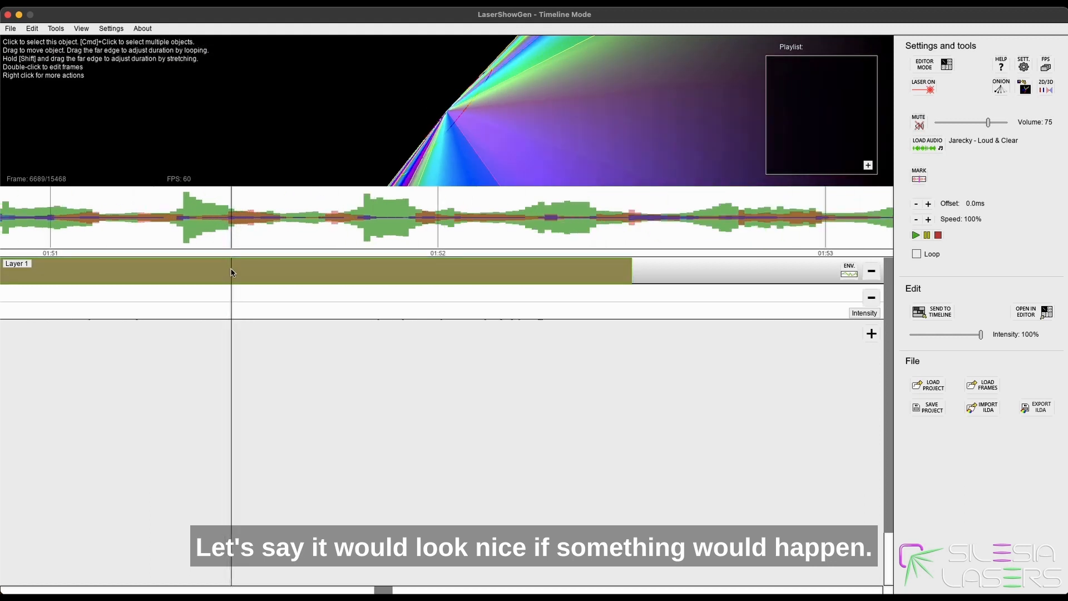
click(233, 274)
drag(256, 280, 281, 277)
drag(309, 274, 290, 275)
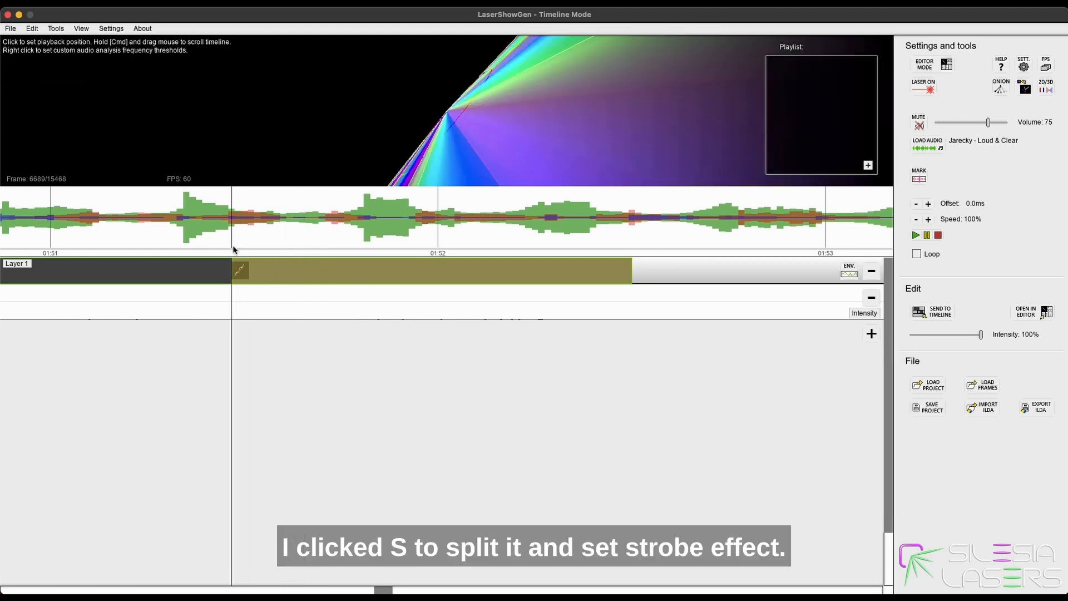
Add a strobe effect with a 0.50 duty cycle to the split-off end of the rainbow clip and play it.
right_click(271, 271)
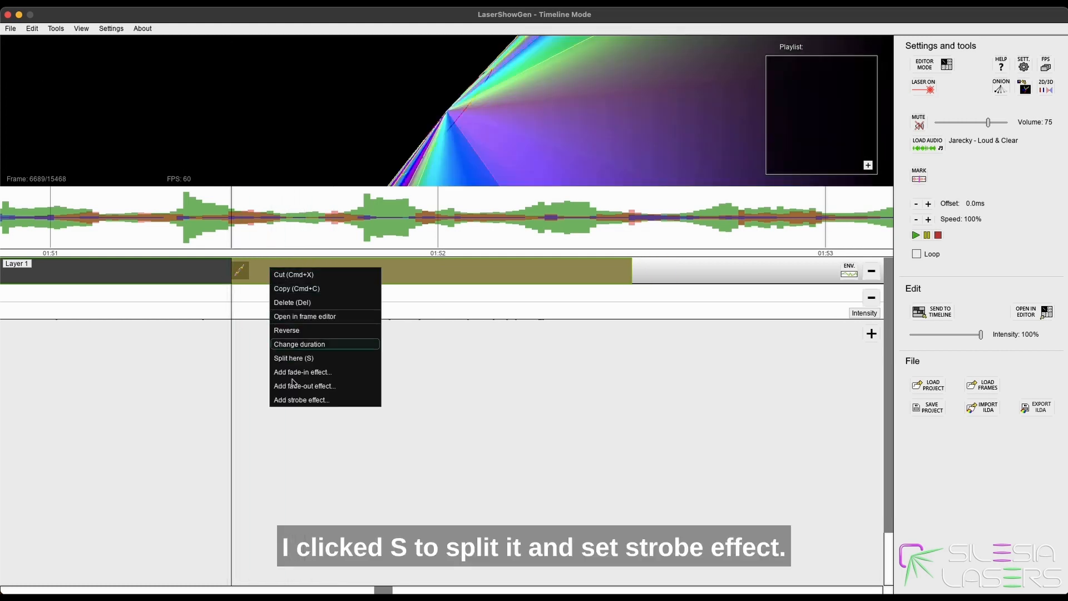
click(305, 400)
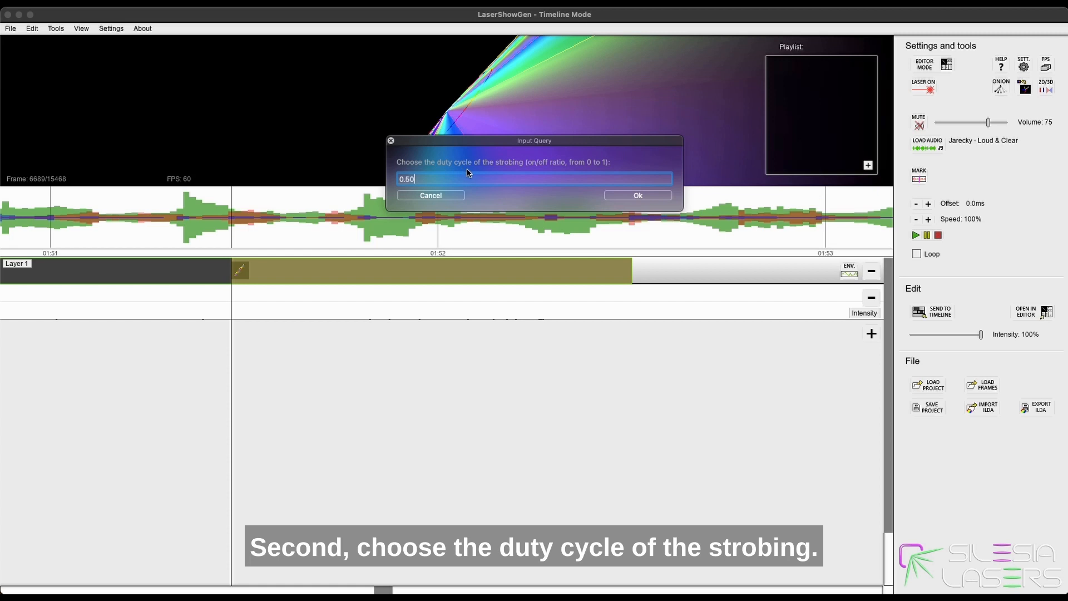
click(621, 196)
click(191, 232)
key(space)
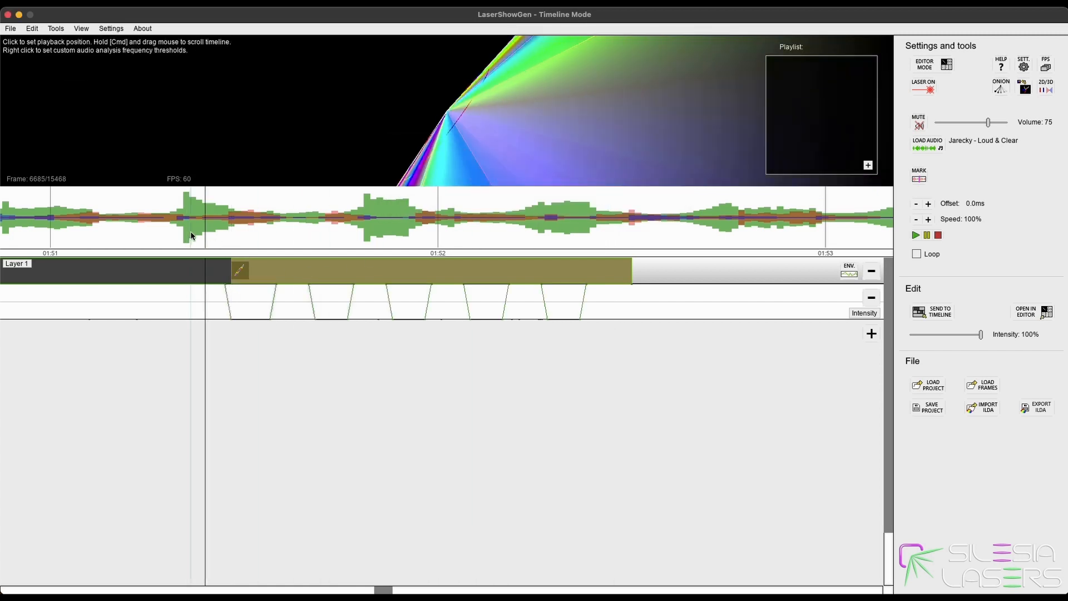
key(space)
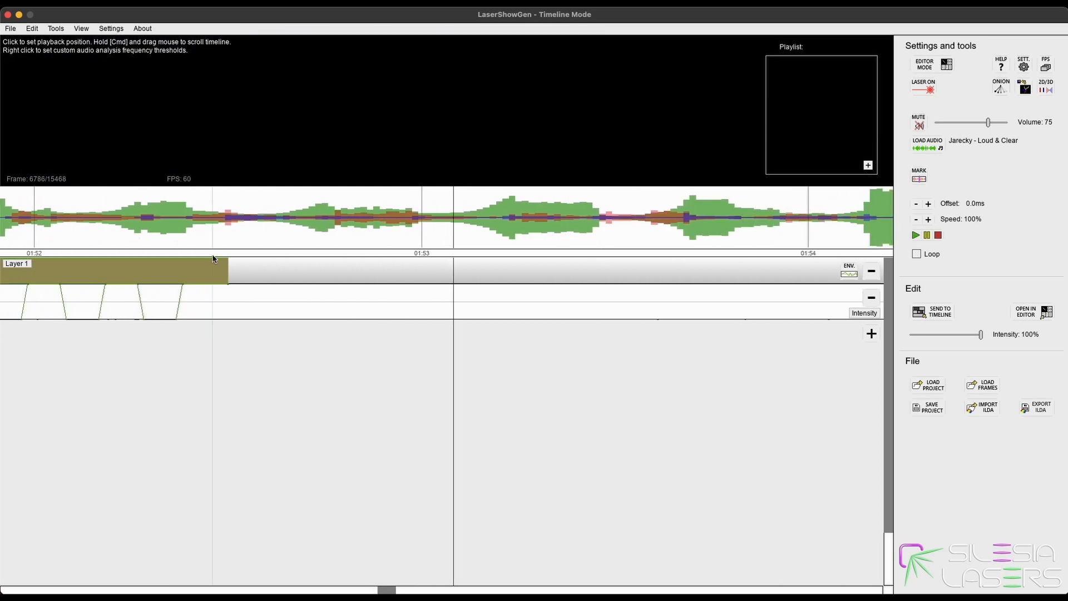
Replay the strobed ending and place the playhead at the end of the strobed clip, at frame 6751.
scroll(251, 261, down, 7)
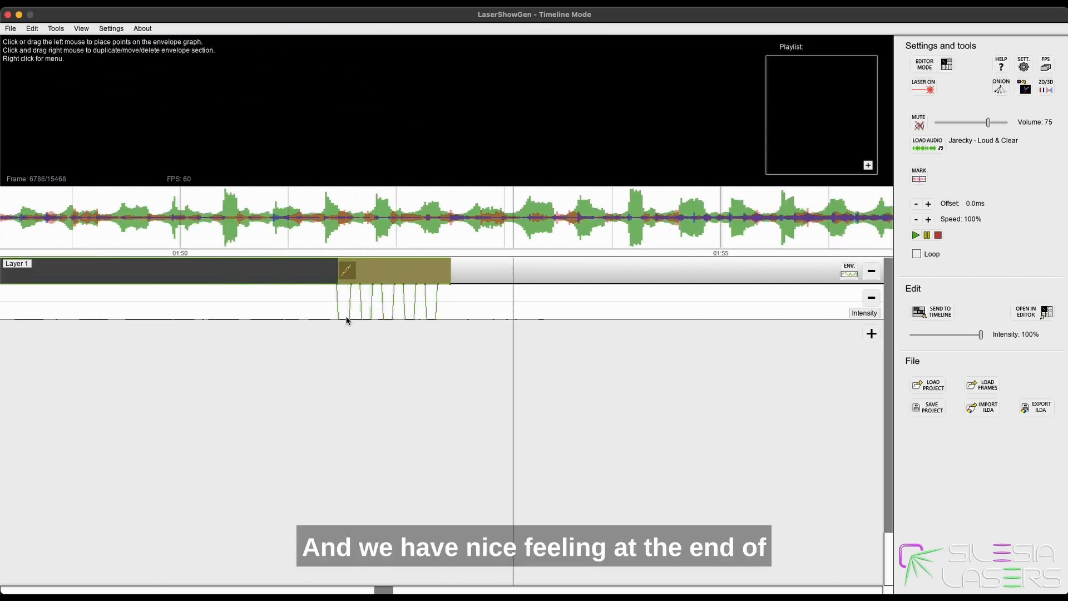
scroll(346, 320, up, 3)
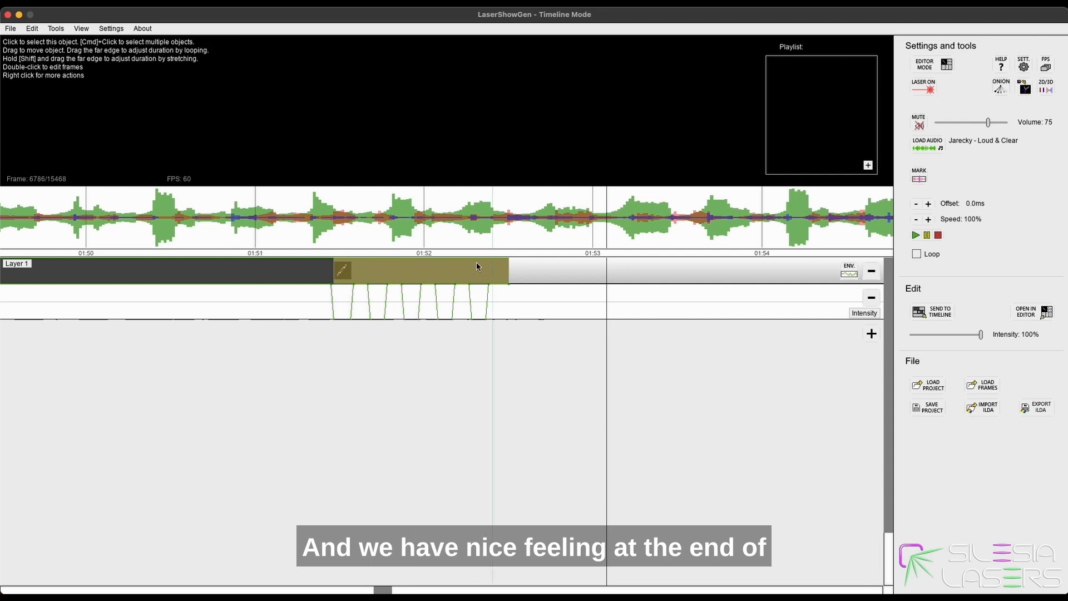
scroll(477, 262, down, 3)
click(310, 234)
key(space)
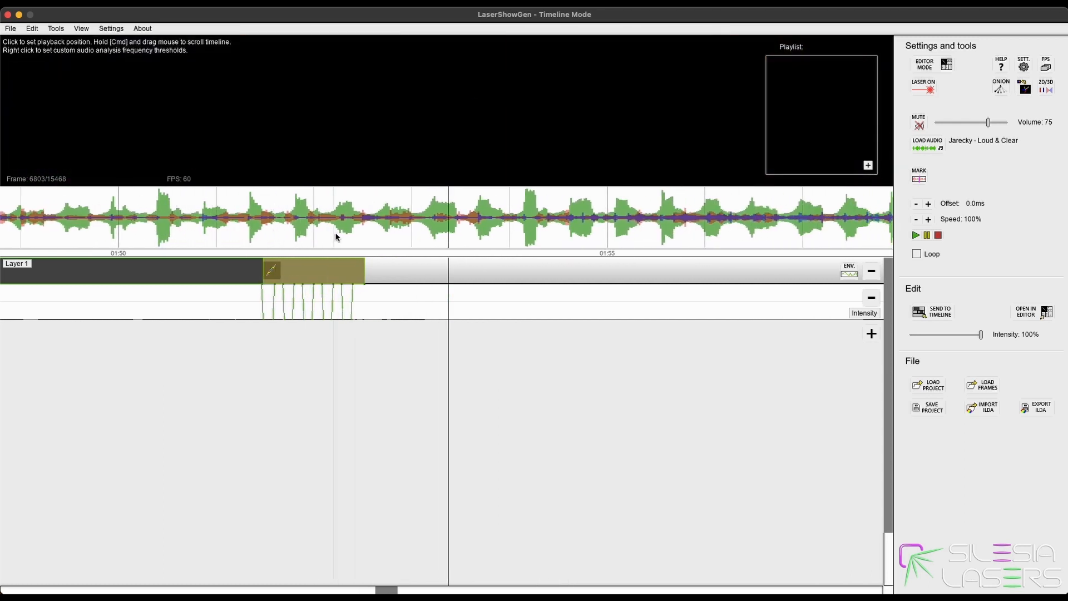
scroll(313, 233, up, 3)
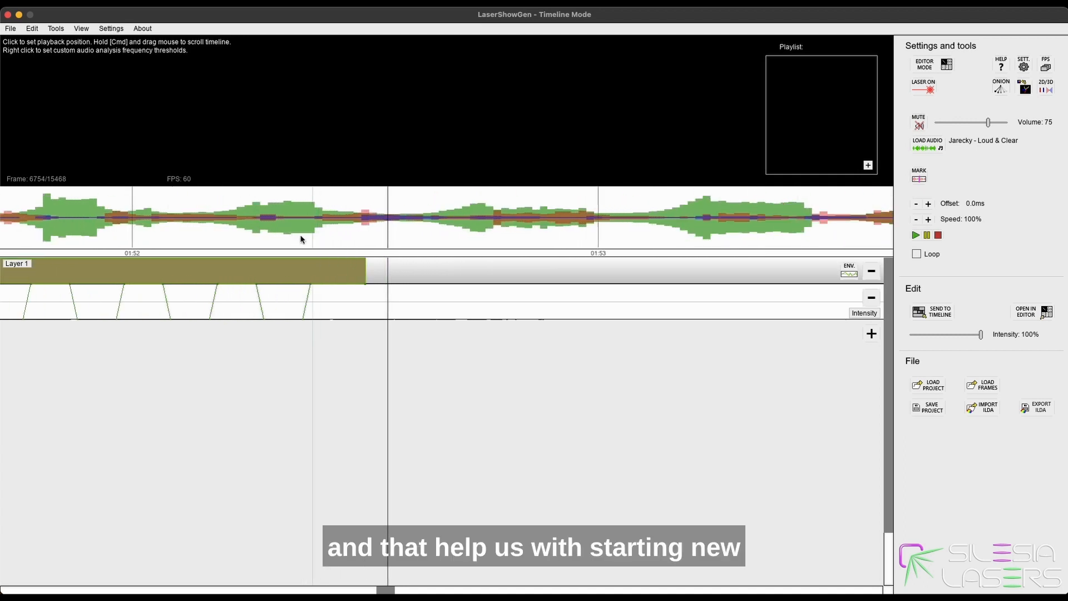
drag(300, 228, 367, 232)
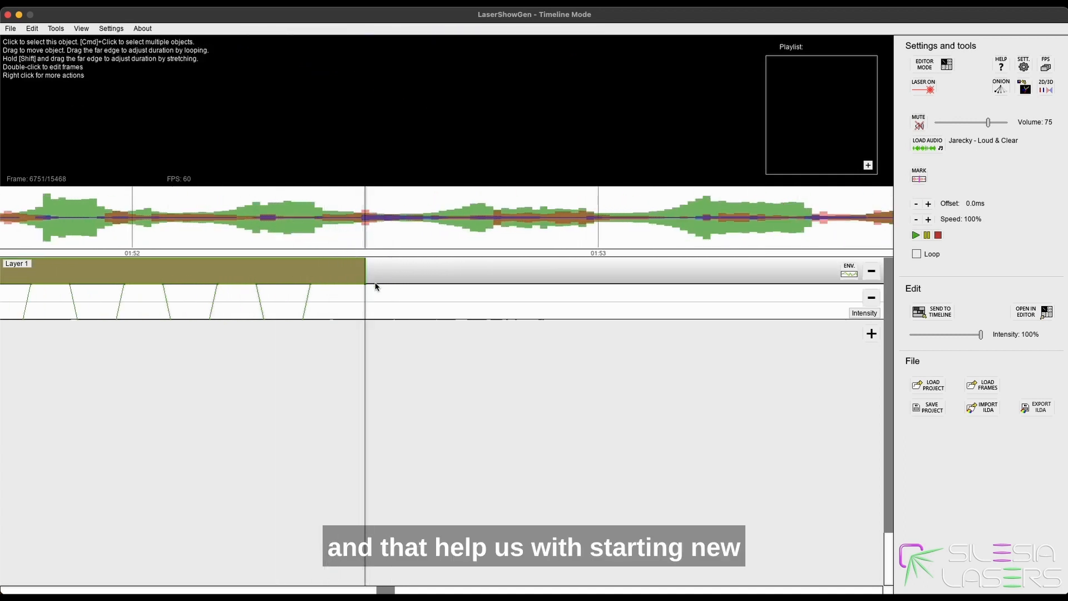
Review the rainbow section around the strobe and play its ending from frame 6682, just before the strobed clip.
scroll(525, 282, down, 3)
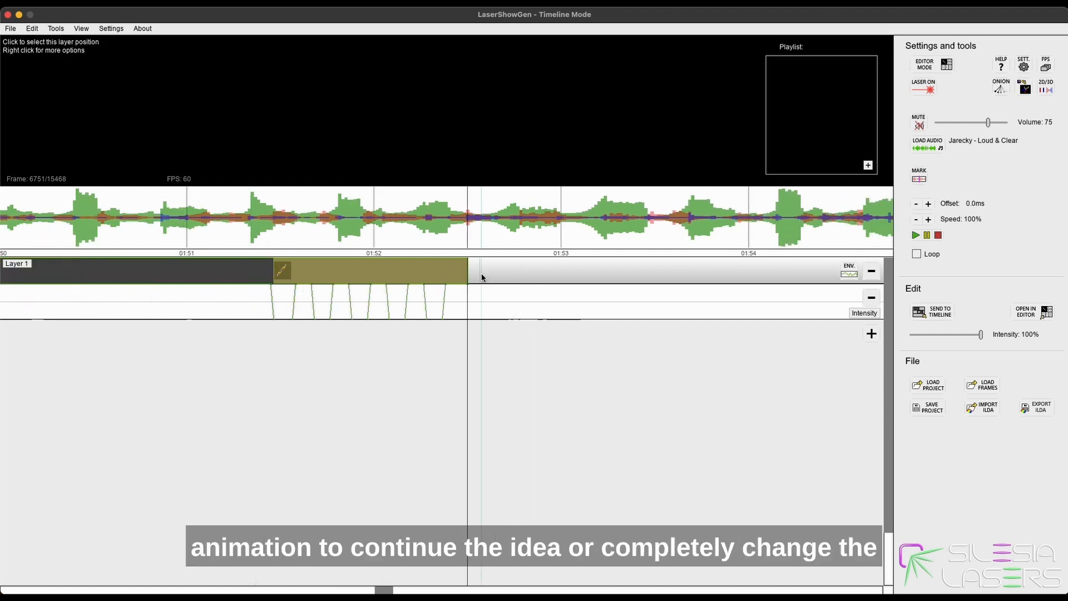
scroll(472, 269, down, 3)
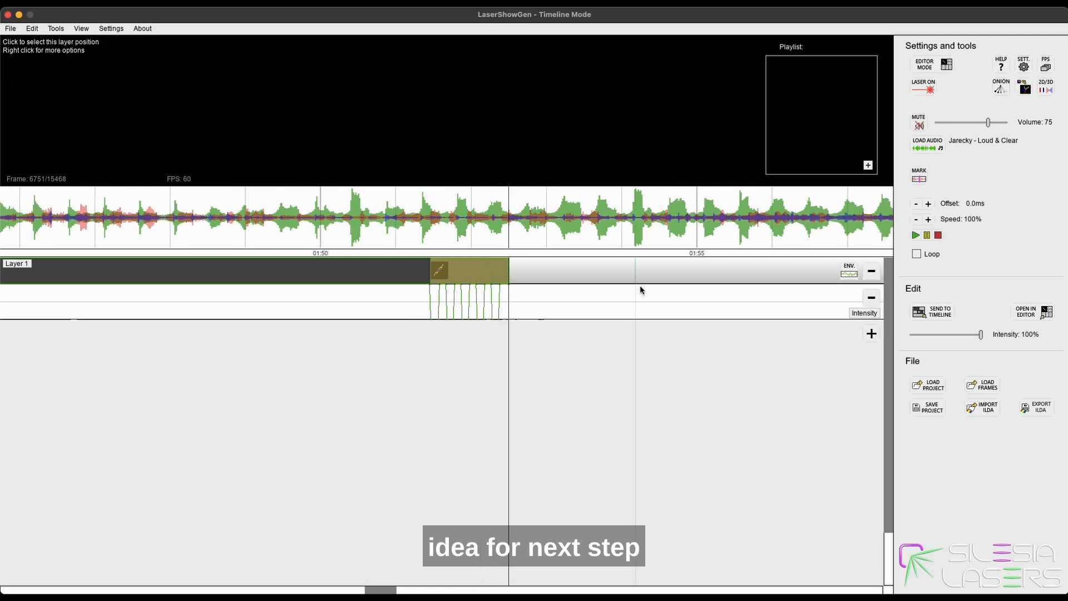
scroll(587, 321, down, 3)
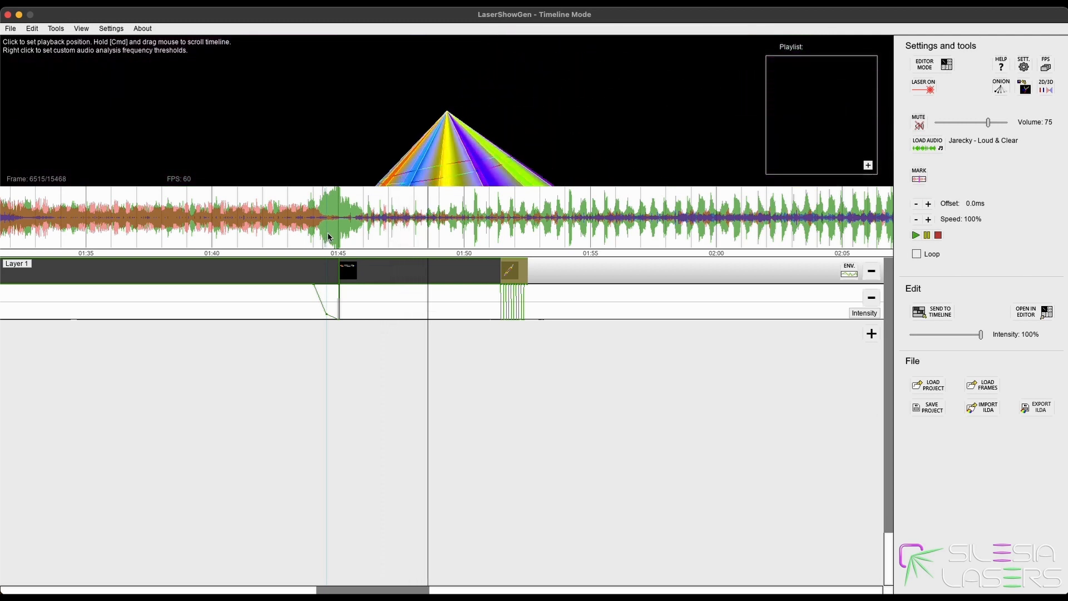
scroll(471, 266, up, 3)
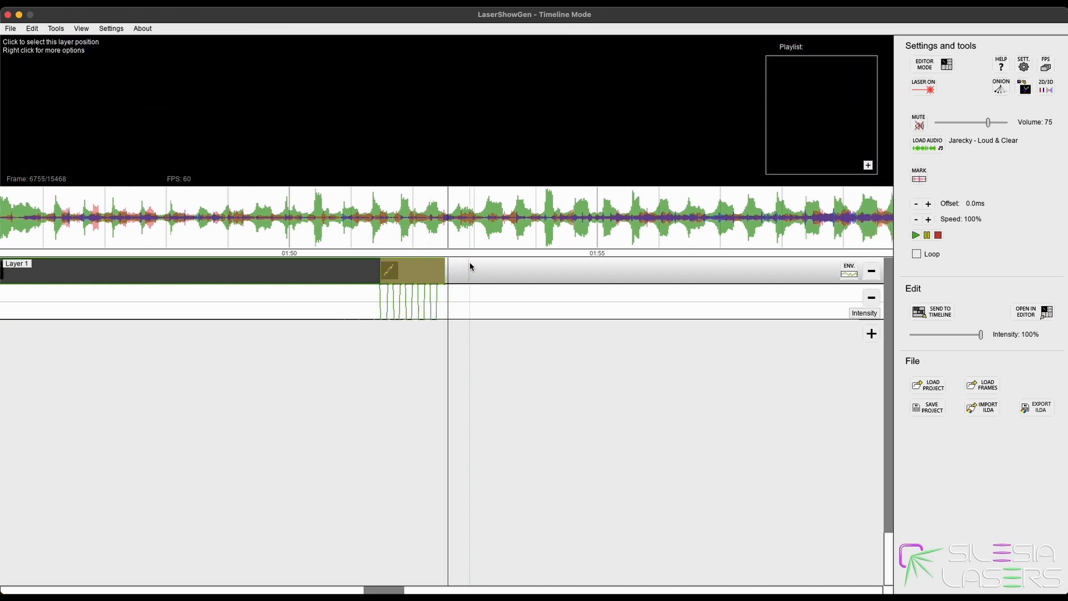
click(351, 236)
click(341, 237)
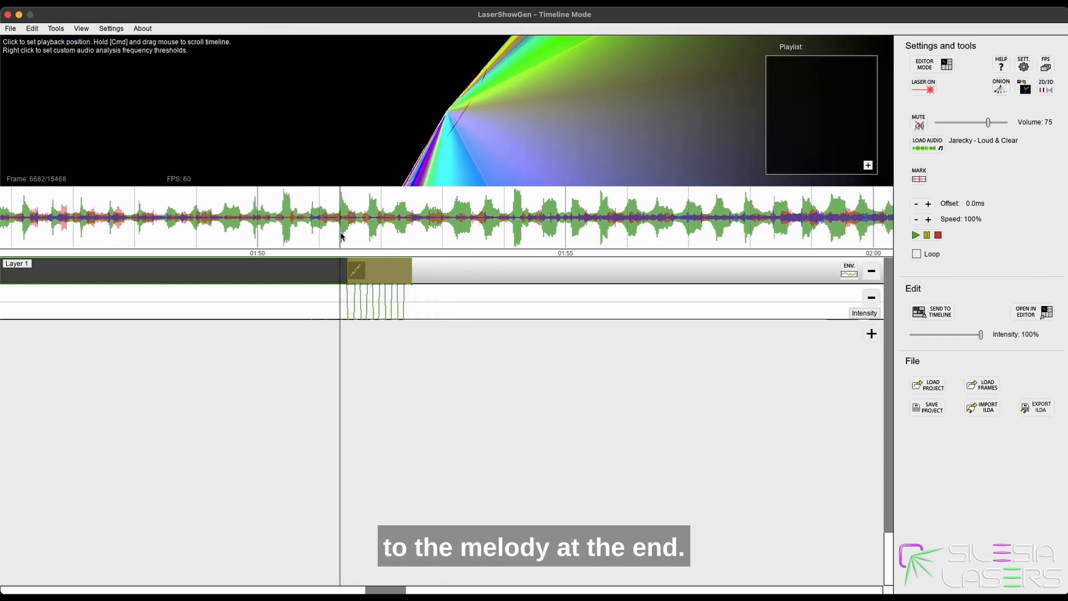
key(space)
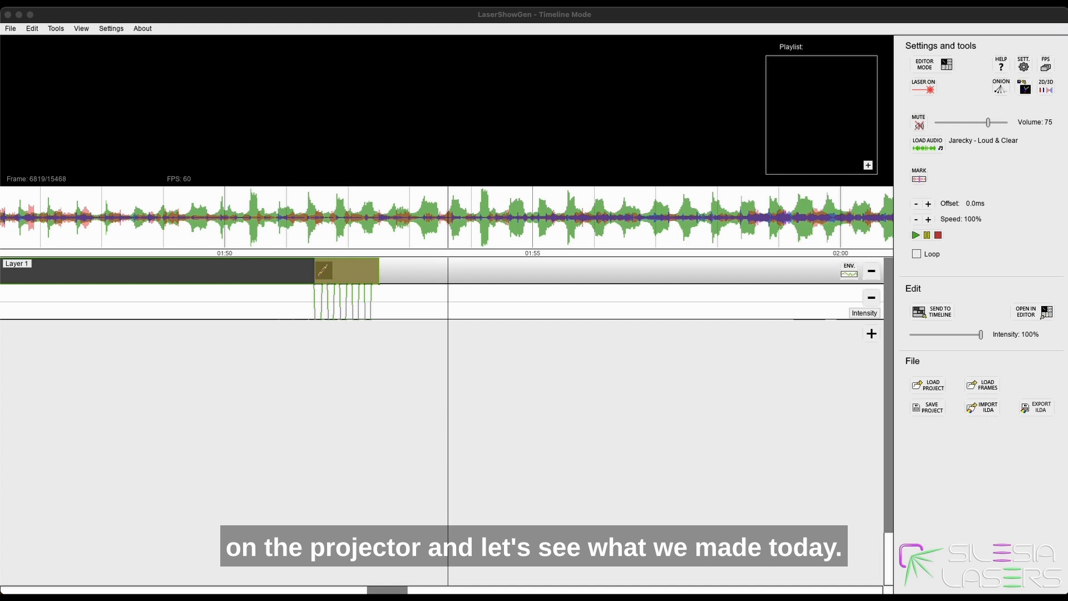
Switch on the laser output to show the timeline on the projector.
click(643, 231)
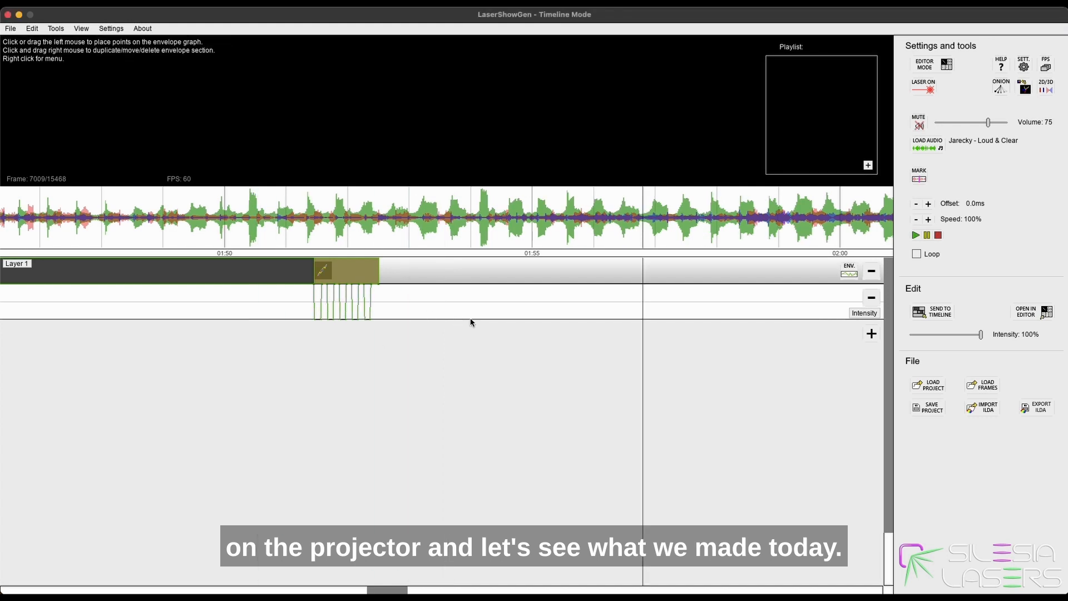
click(924, 87)
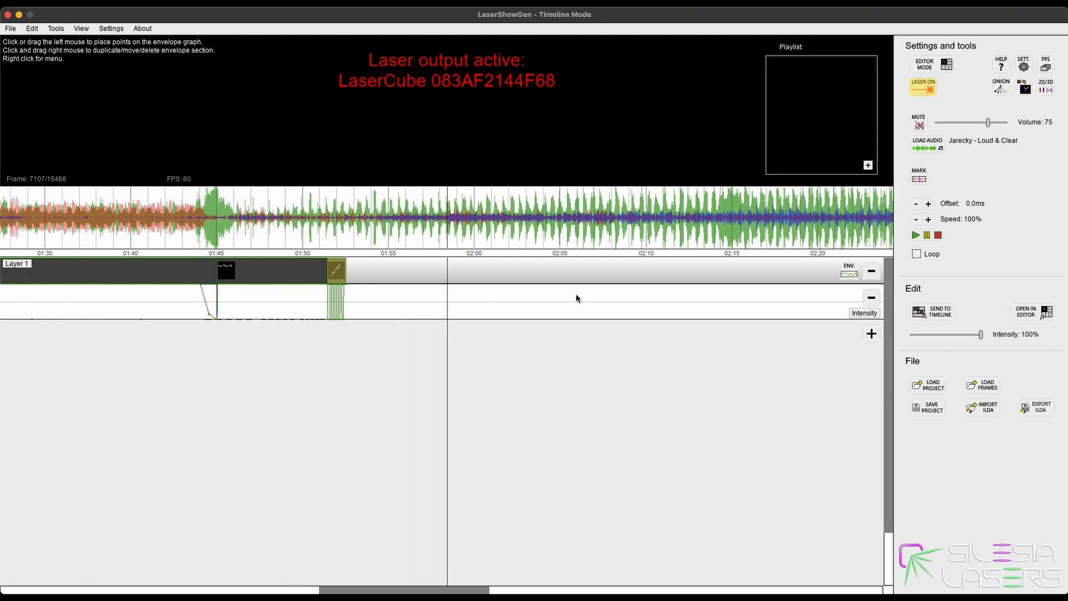
click(398, 246)
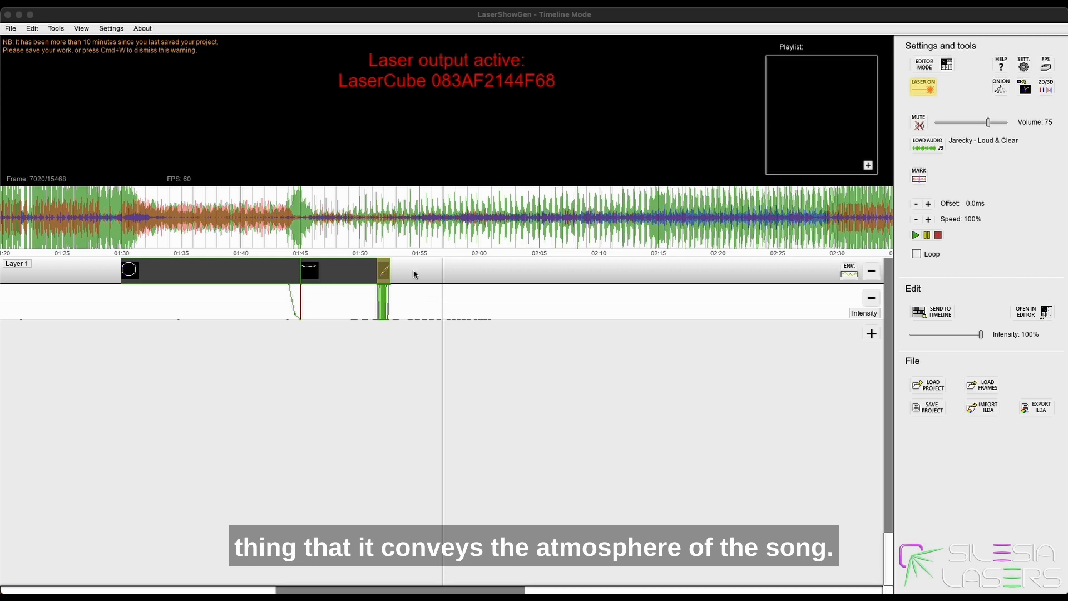
Move the playhead back to frame 6030 in the circle clip and switch off the laser output.
click(412, 239)
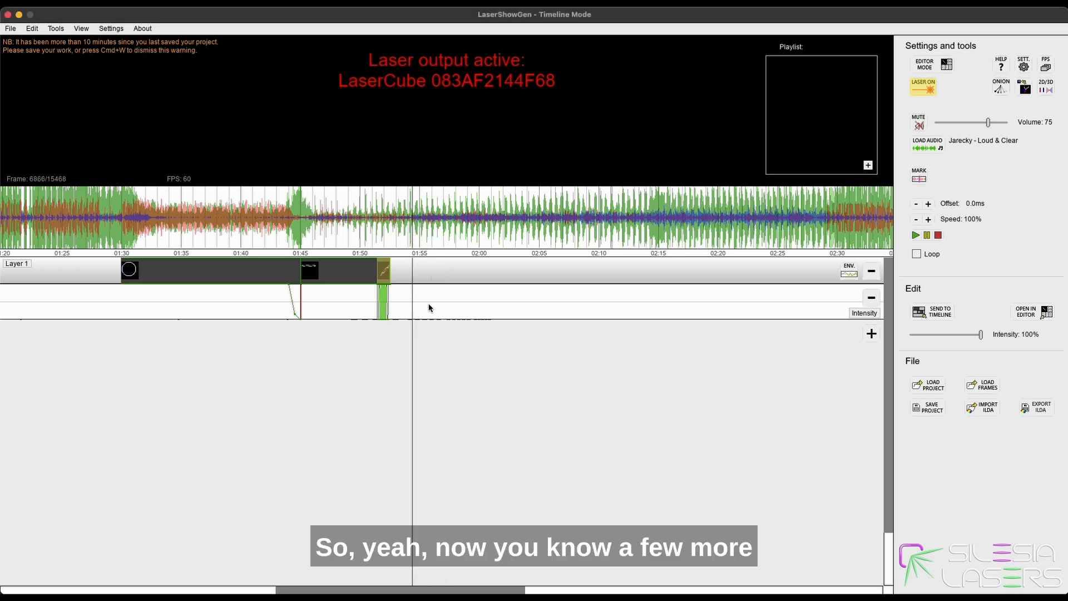
scroll(429, 307, up, 4)
scroll(402, 297, down, 3)
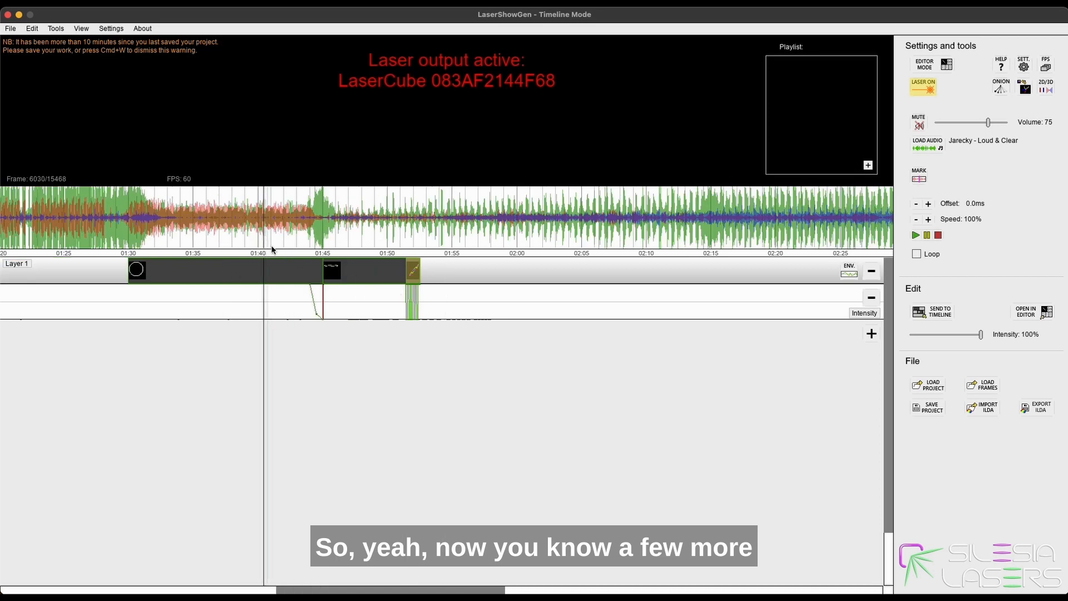
click(922, 85)
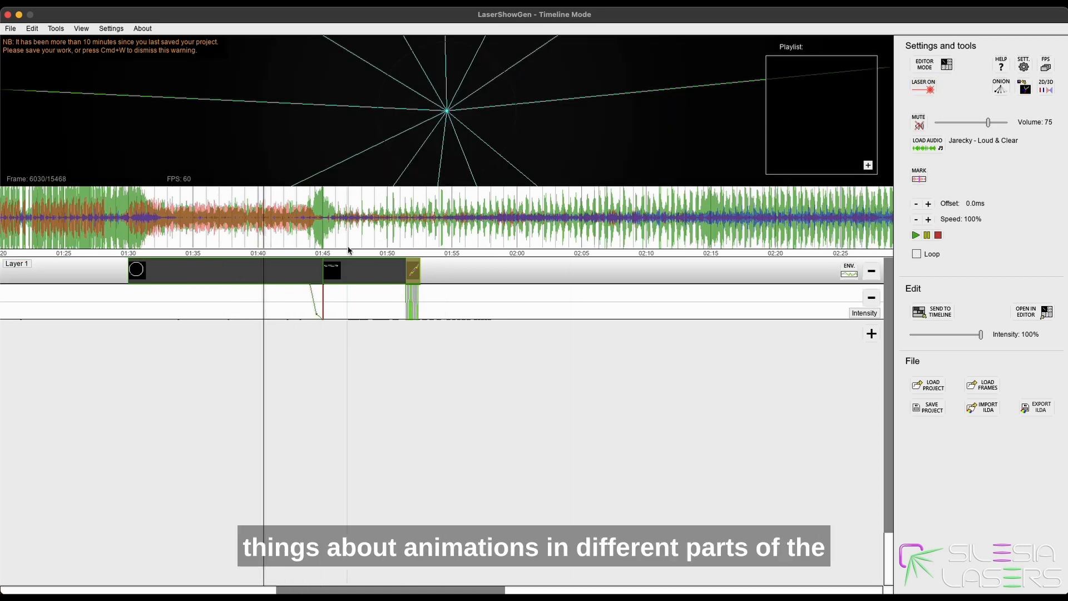
click(366, 245)
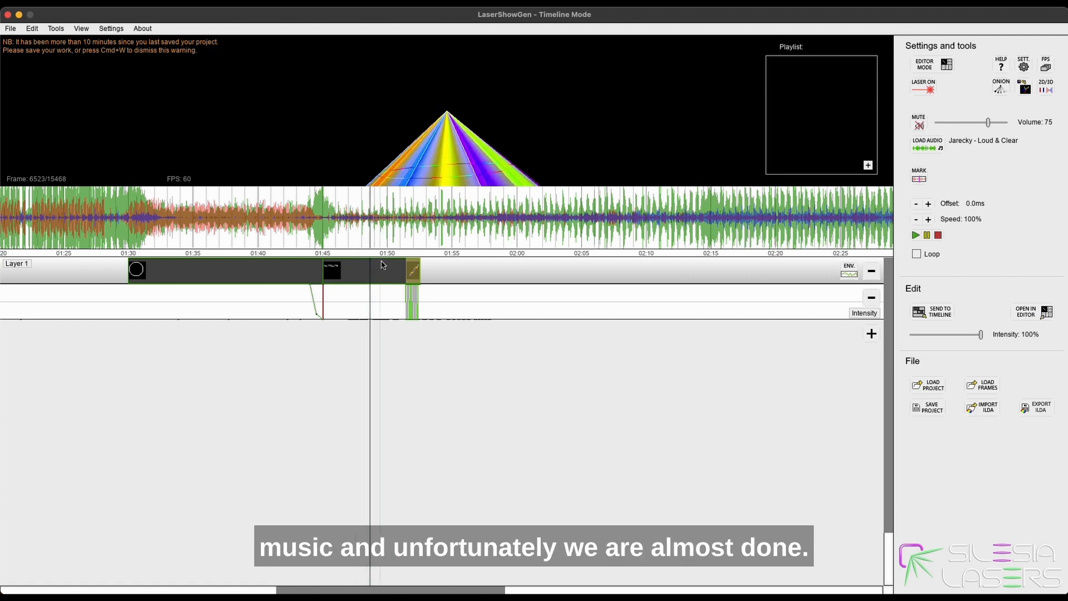
scroll(388, 264, down, 1)
click(426, 243)
scroll(432, 242, up, 5)
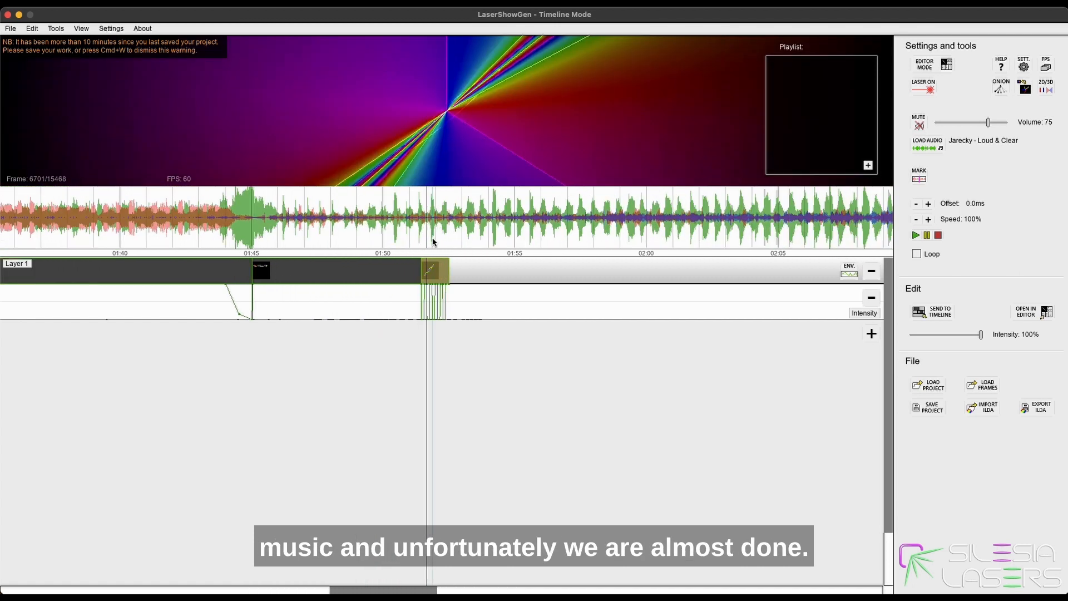
click(471, 240)
scroll(472, 240, down, 3)
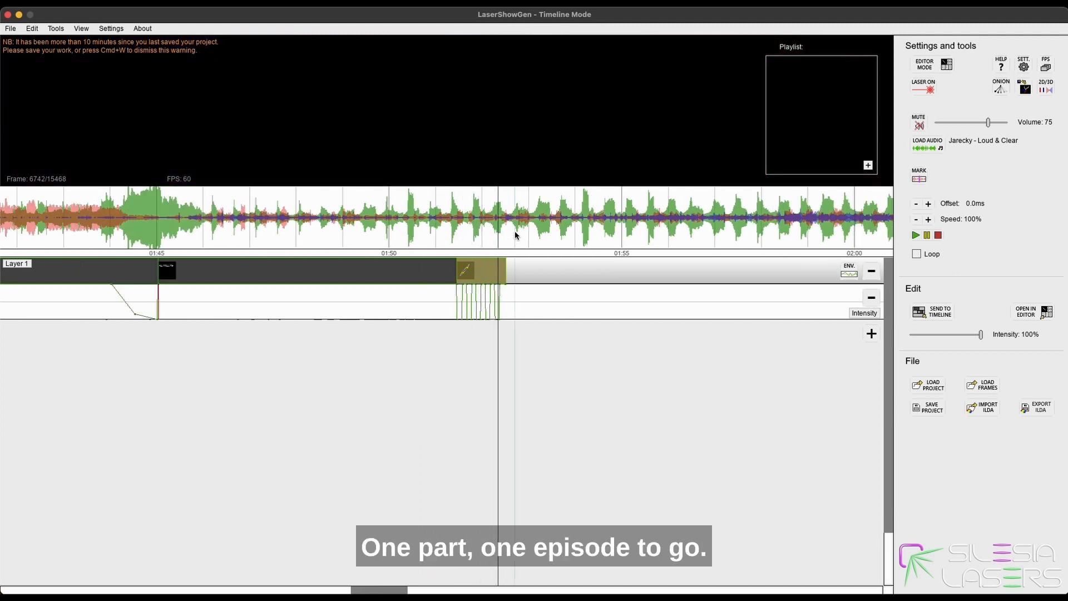
scroll(523, 233, down, 3)
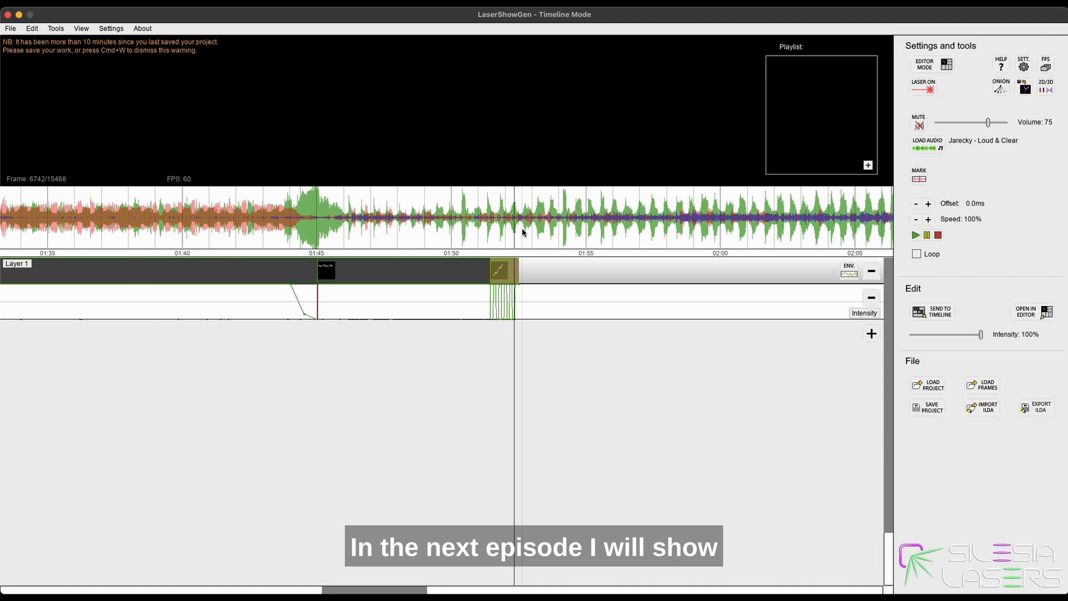
scroll(521, 238, down, 2)
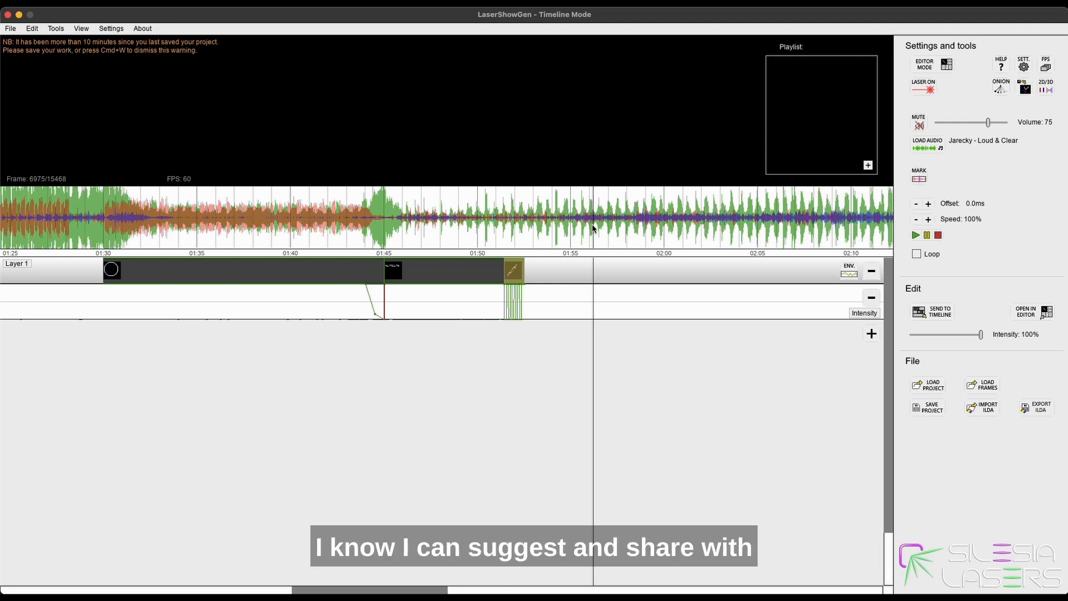
click(685, 232)
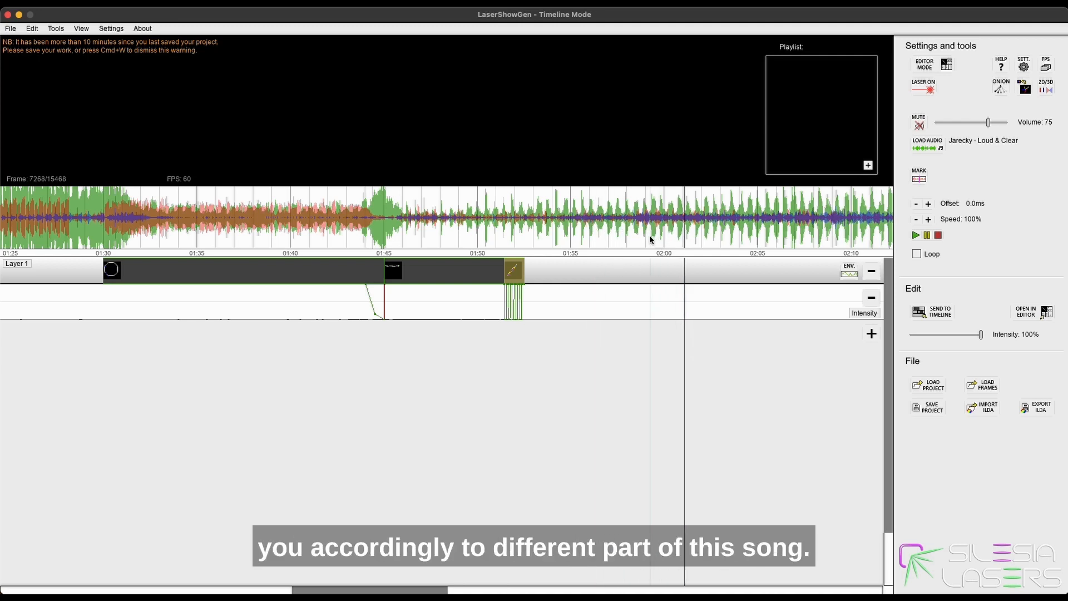
scroll(648, 238, down, 5)
scroll(647, 237, down, 5)
click(359, 228)
click(306, 228)
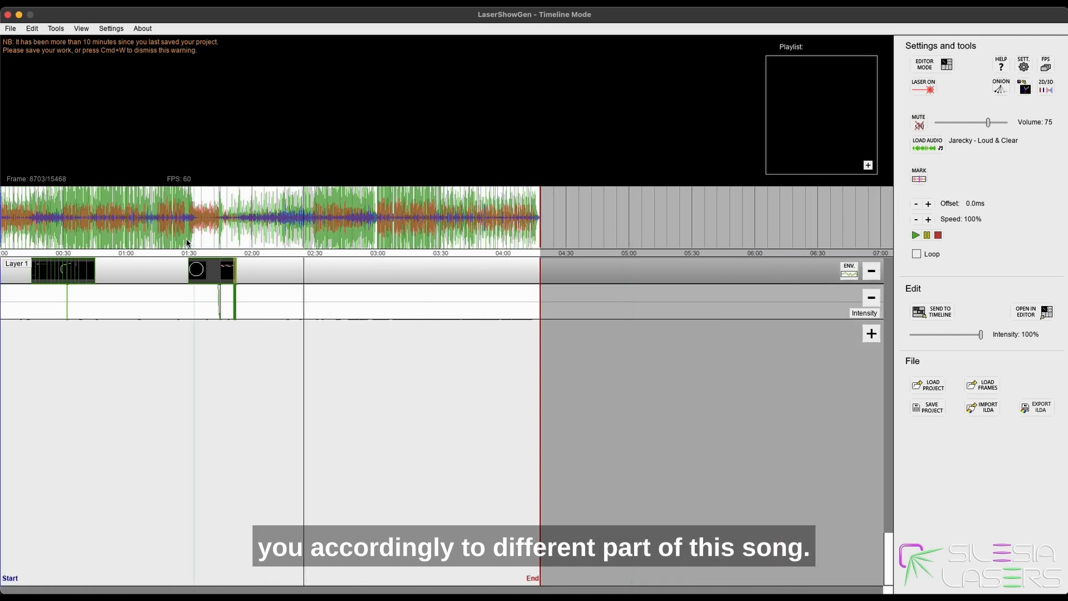
scroll(187, 243, up, 5)
click(393, 212)
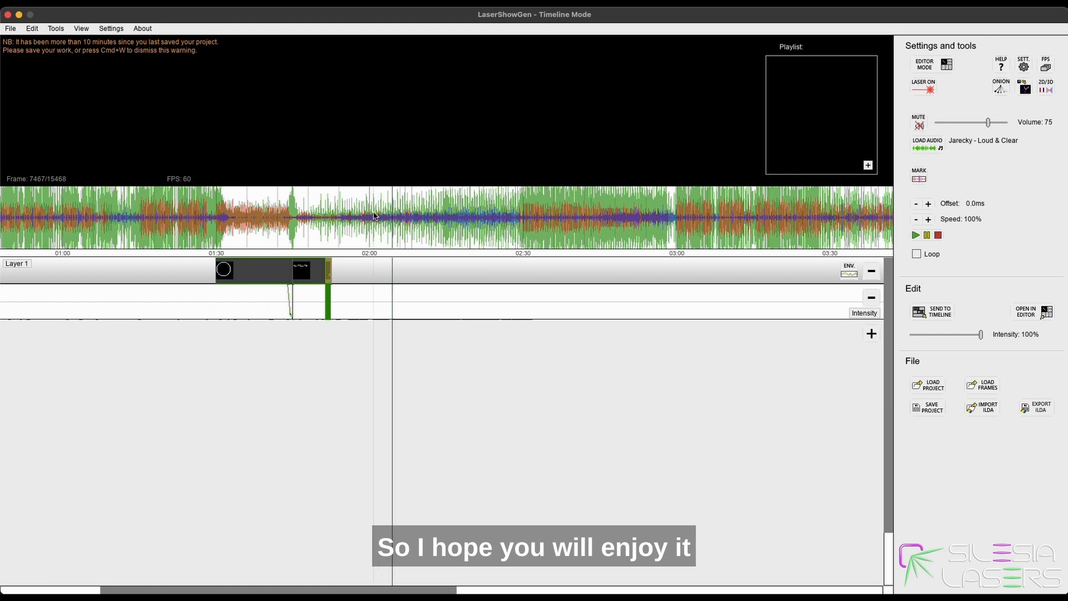